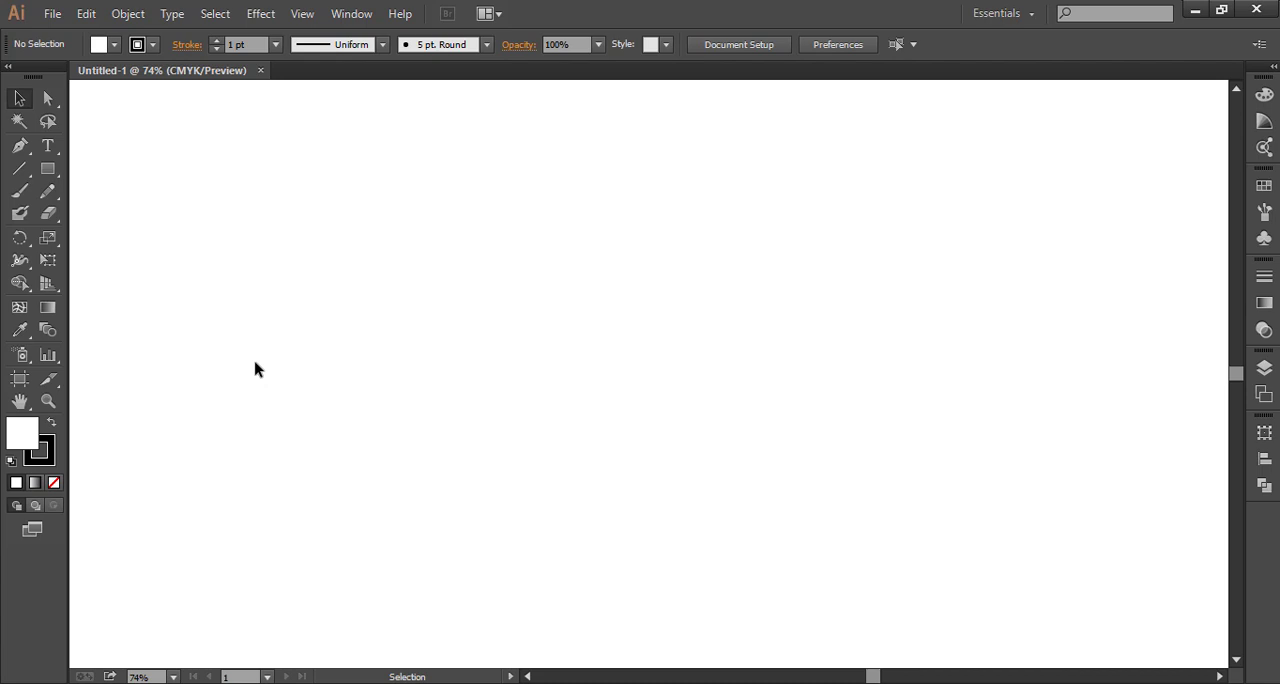
Add the point text "uber" to the artboard in Myriad Pro Regular at 60 pt
{"action": "key", "text": "t"}
{"action": "left_click", "coordinate": [382, 300]}
{"action": "left_click", "coordinate": [891, 44]}
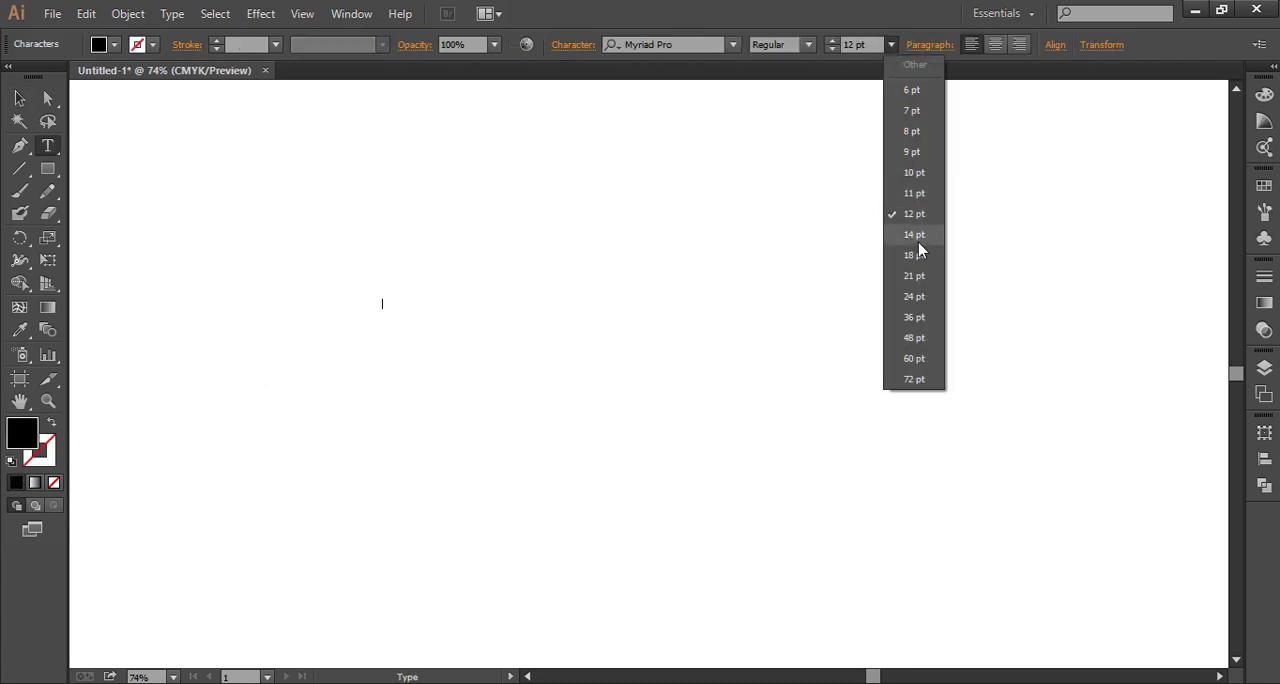
{"action": "left_click", "coordinate": [892, 47]}
{"action": "left_click", "coordinate": [890, 45]}
{"action": "left_click", "coordinate": [914, 358]}
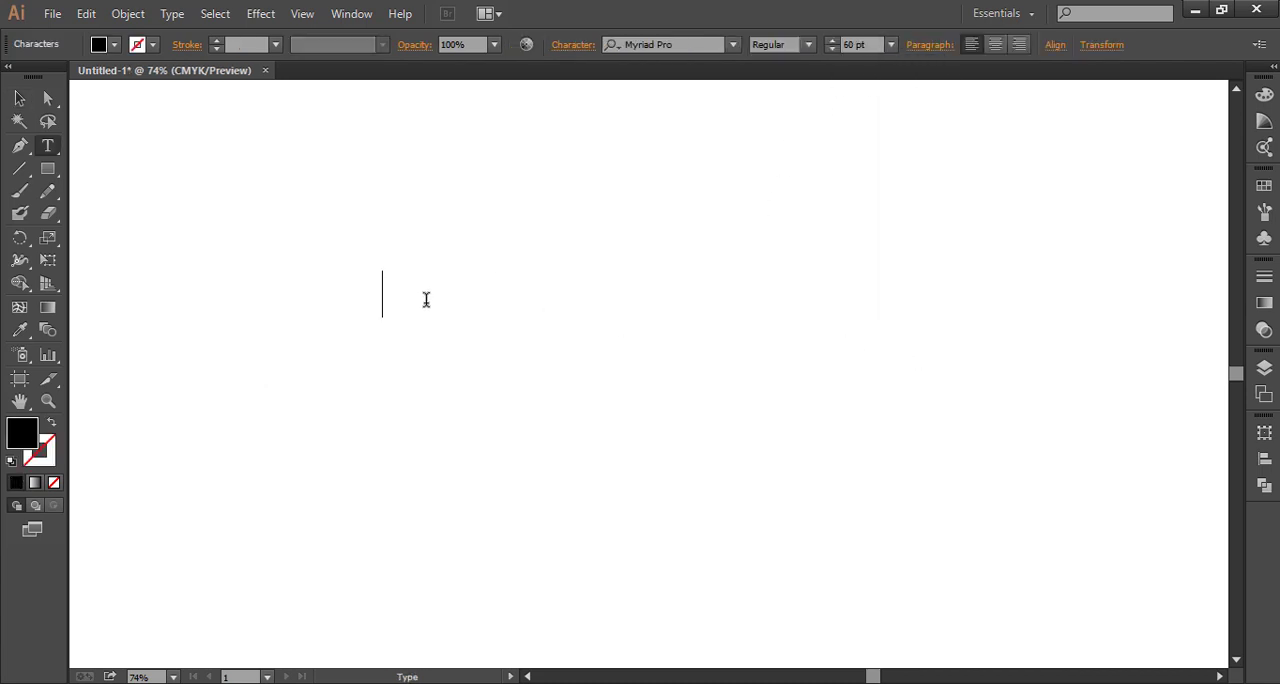
{"action": "type", "text": "uber"}
{"action": "left_click", "coordinate": [19, 97]}
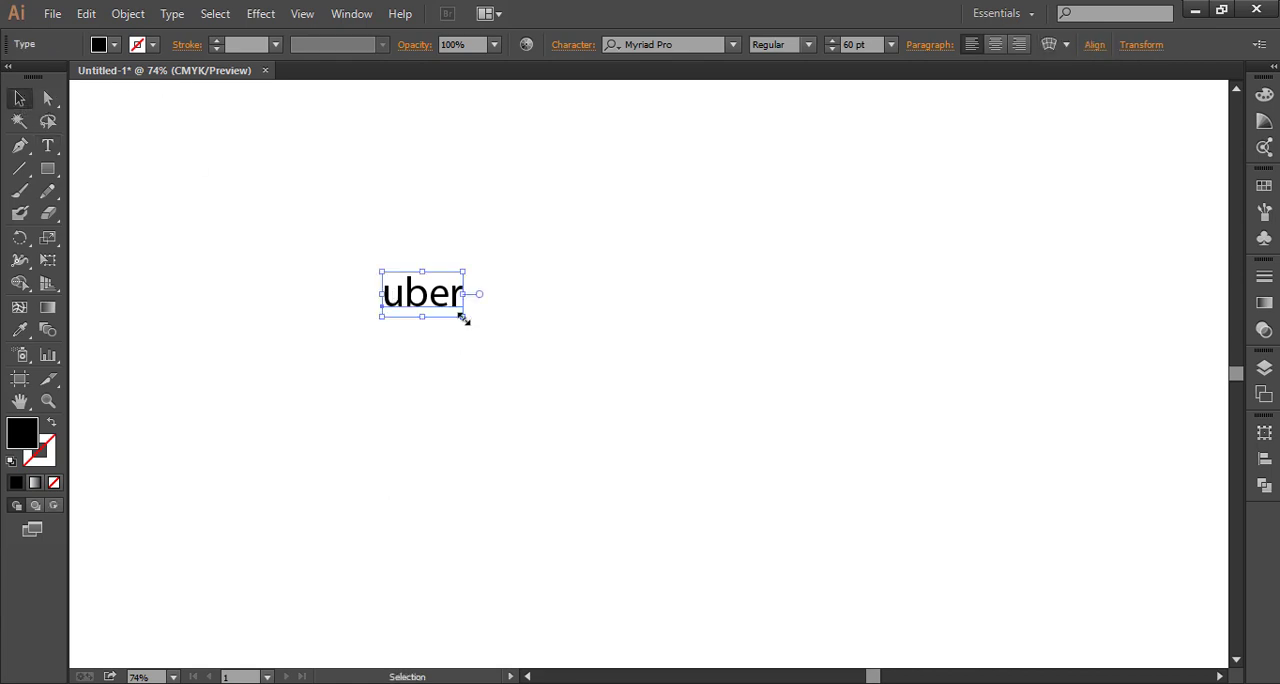
Enlarge the uber text proportionally to about 246 pt and shift it toward the middle of the canvas
{"action": "left_click_drag", "start_coordinate": [462, 320], "coordinate": [600, 407]}
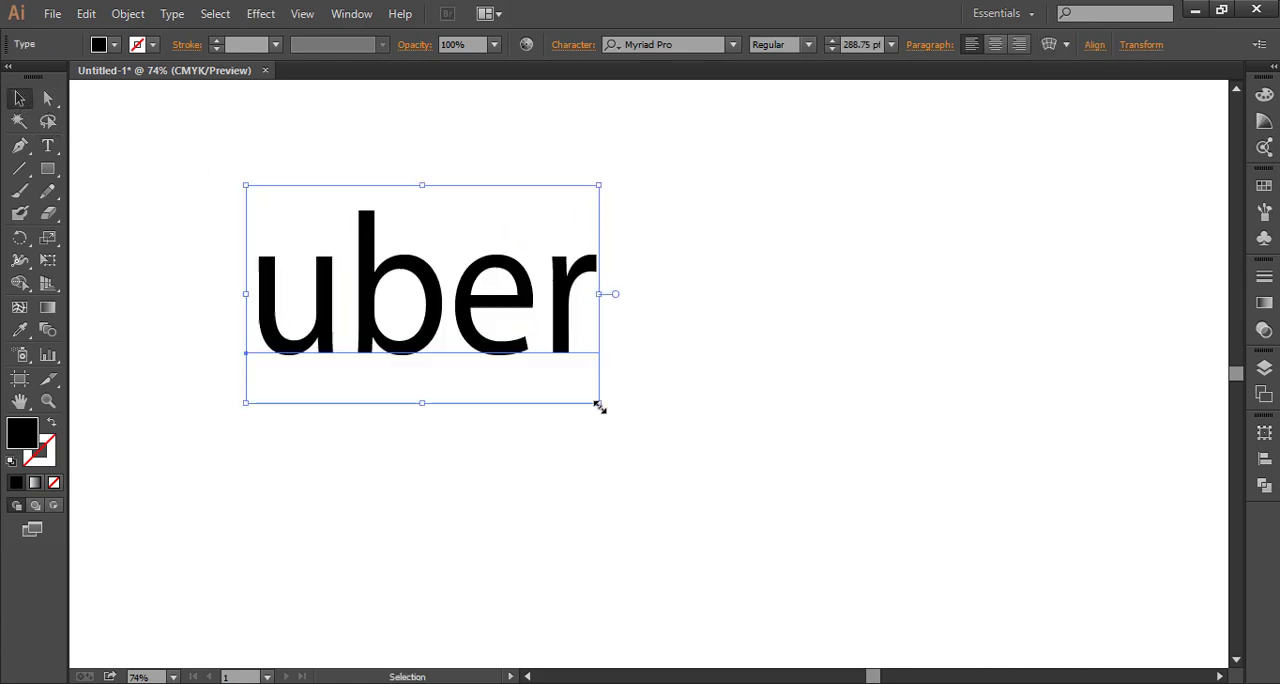
{"action": "left_click_drag", "start_coordinate": [485, 343], "coordinate": [585, 387]}
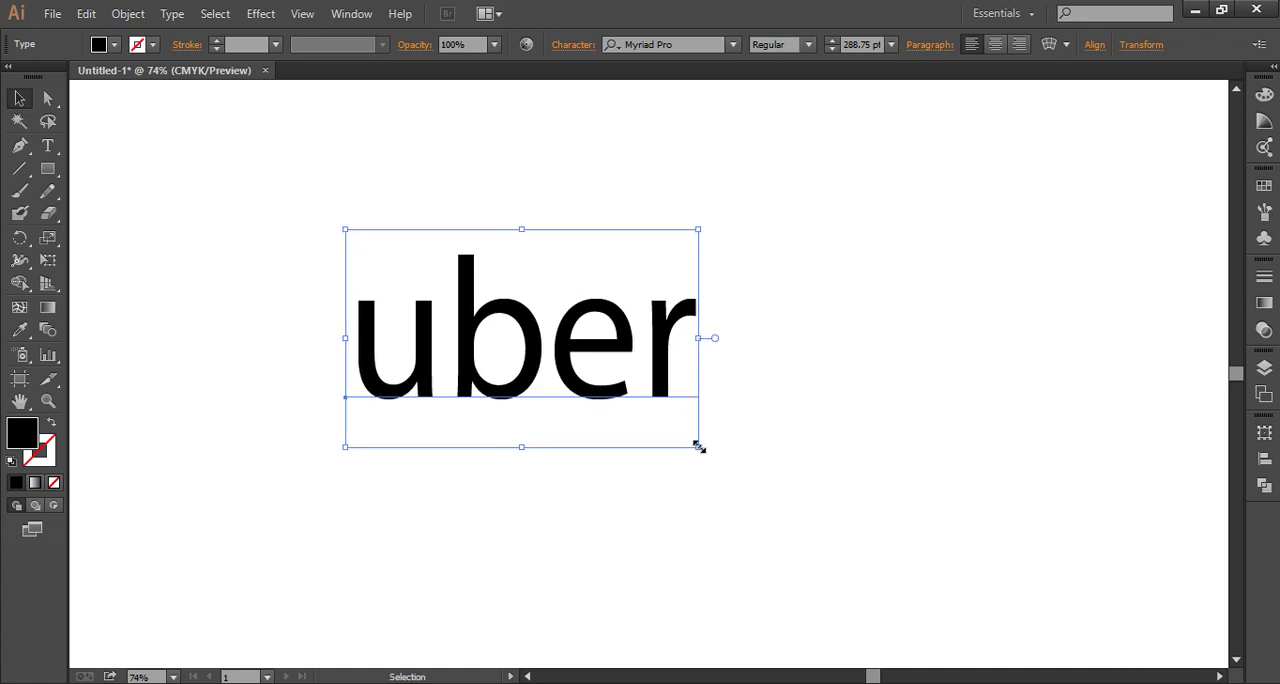
{"action": "left_click_drag", "start_coordinate": [698, 447], "coordinate": [677, 440]}
Expand the uber text into vector outlines and ungroup its letters
{"action": "left_click", "coordinate": [130, 14]}
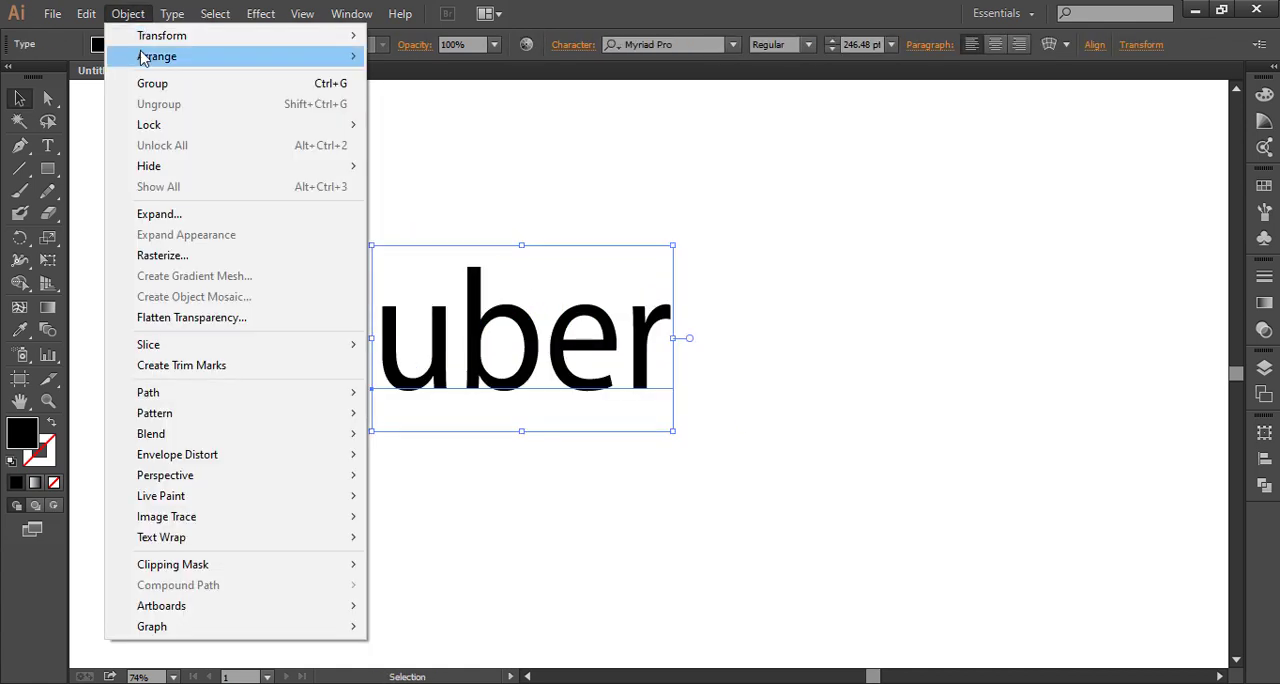
{"action": "left_click", "coordinate": [200, 214]}
{"action": "left_click", "coordinate": [594, 520]}
{"action": "left_click", "coordinate": [605, 453]}
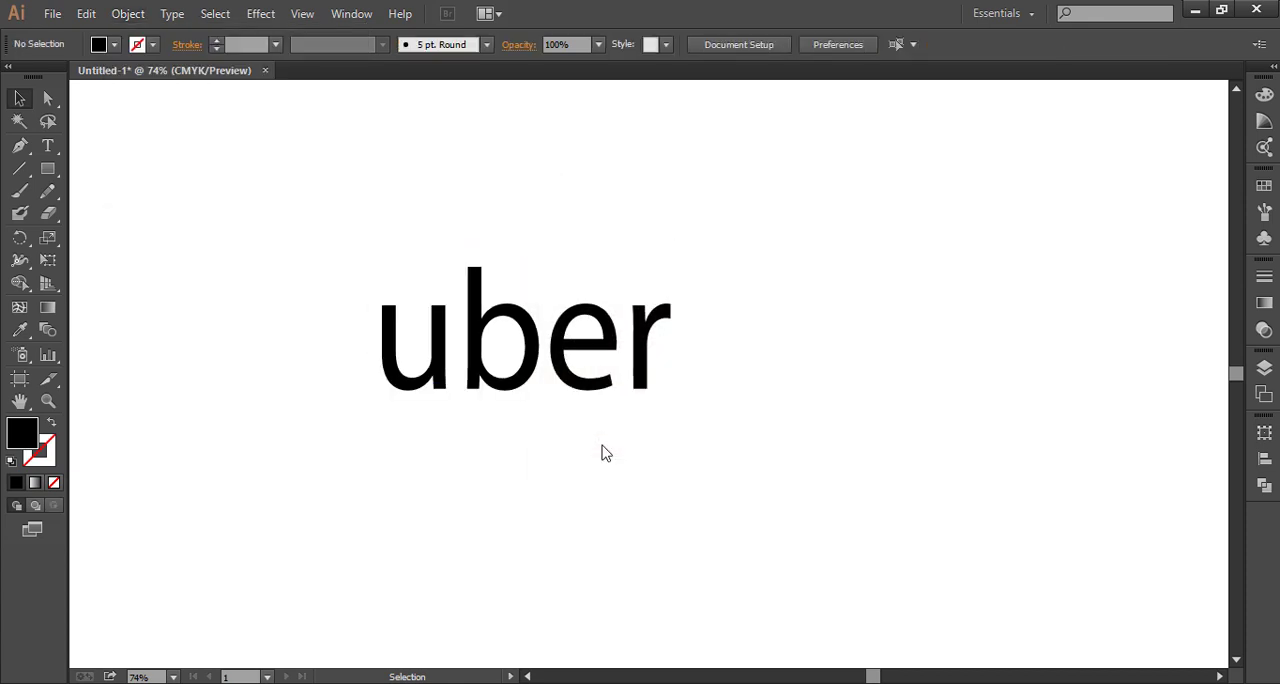
{"action": "right_click", "coordinate": [524, 382]}
{"action": "left_click", "coordinate": [474, 481]}
{"action": "left_click_drag", "start_coordinate": [646, 472], "coordinate": [235, 177]}
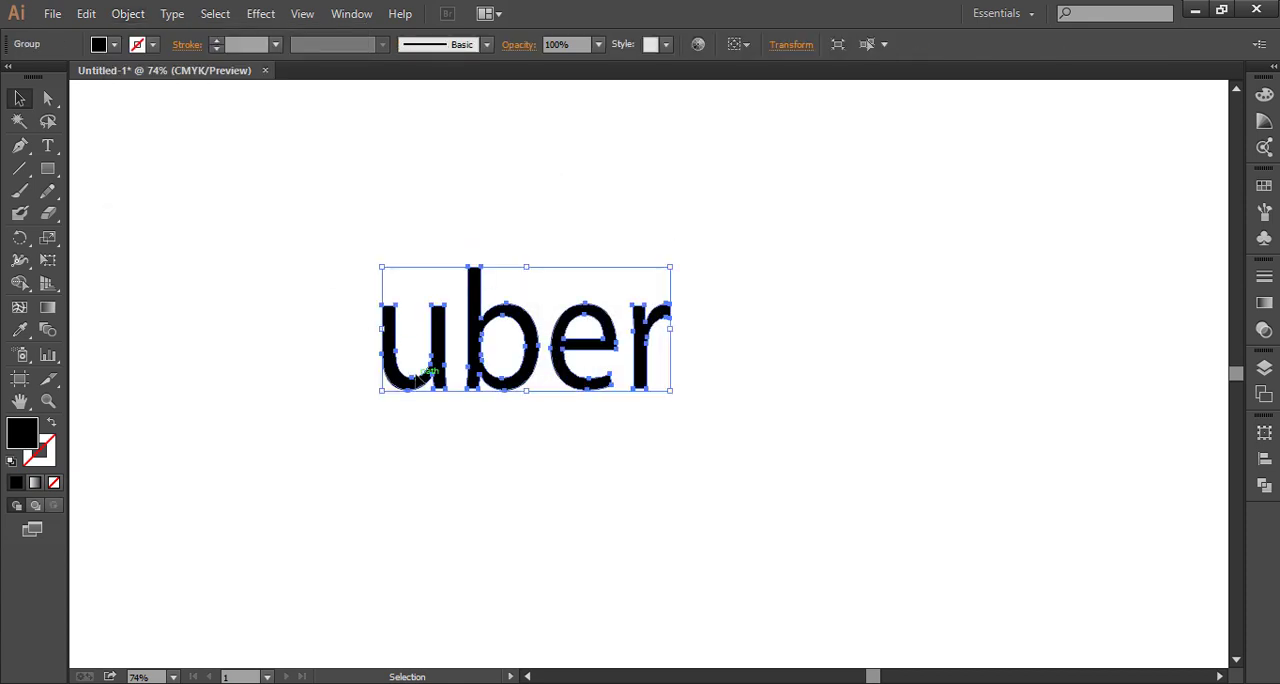
{"action": "right_click", "coordinate": [418, 400]}
{"action": "left_click", "coordinate": [450, 484]}
{"action": "left_click", "coordinate": [282, 423]}
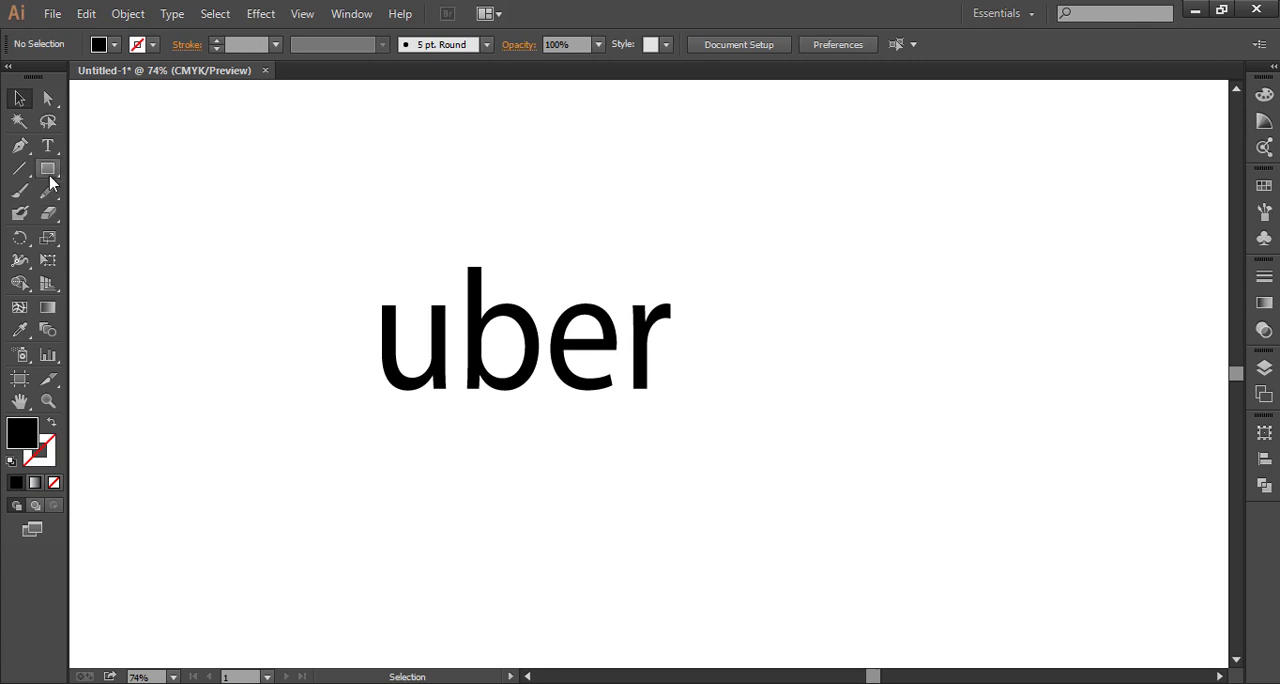
Draw a black rectangle to the right of the uber letters, slightly larger than the word
{"action": "left_click", "coordinate": [47, 169]}
{"action": "left_click_drag", "start_coordinate": [814, 232], "coordinate": [1146, 428]}
{"action": "double_click", "coordinate": [19, 98]}
{"action": "left_click", "coordinate": [735, 483]}
{"action": "left_click", "coordinate": [314, 294]}
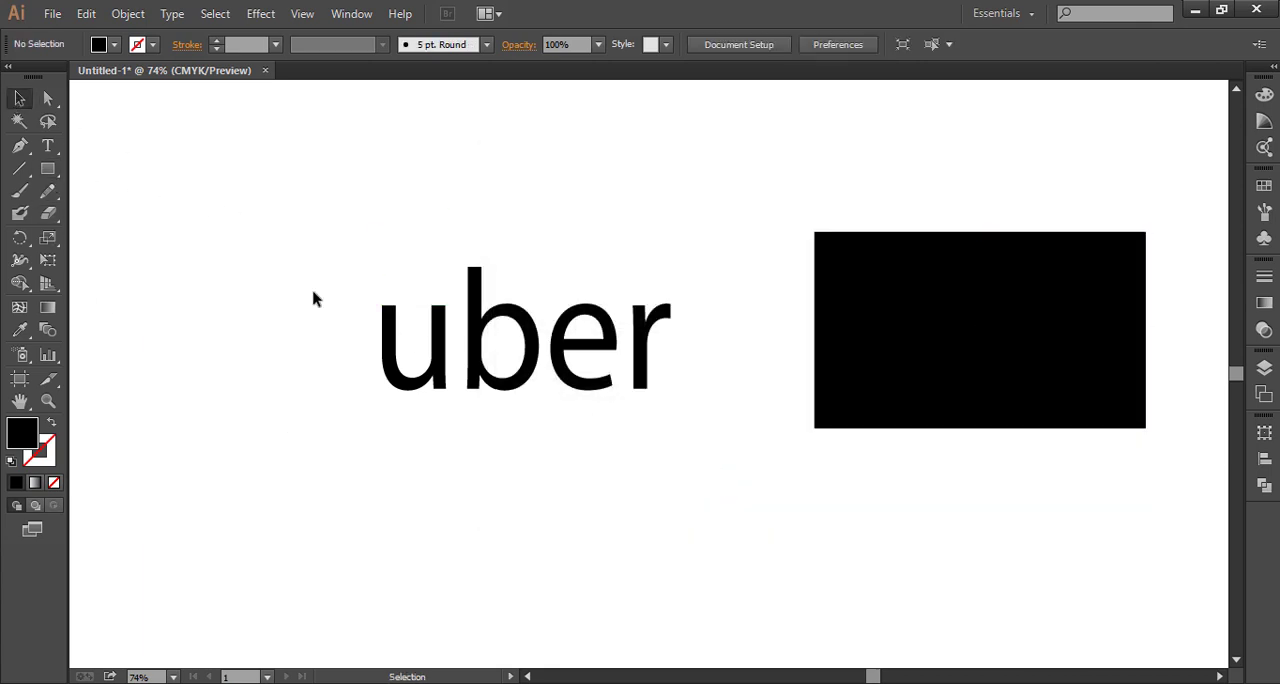
Fill all the uber letters with white
{"action": "left_click_drag", "start_coordinate": [260, 234], "coordinate": [703, 452]}
{"action": "left_click", "coordinate": [1266, 95]}
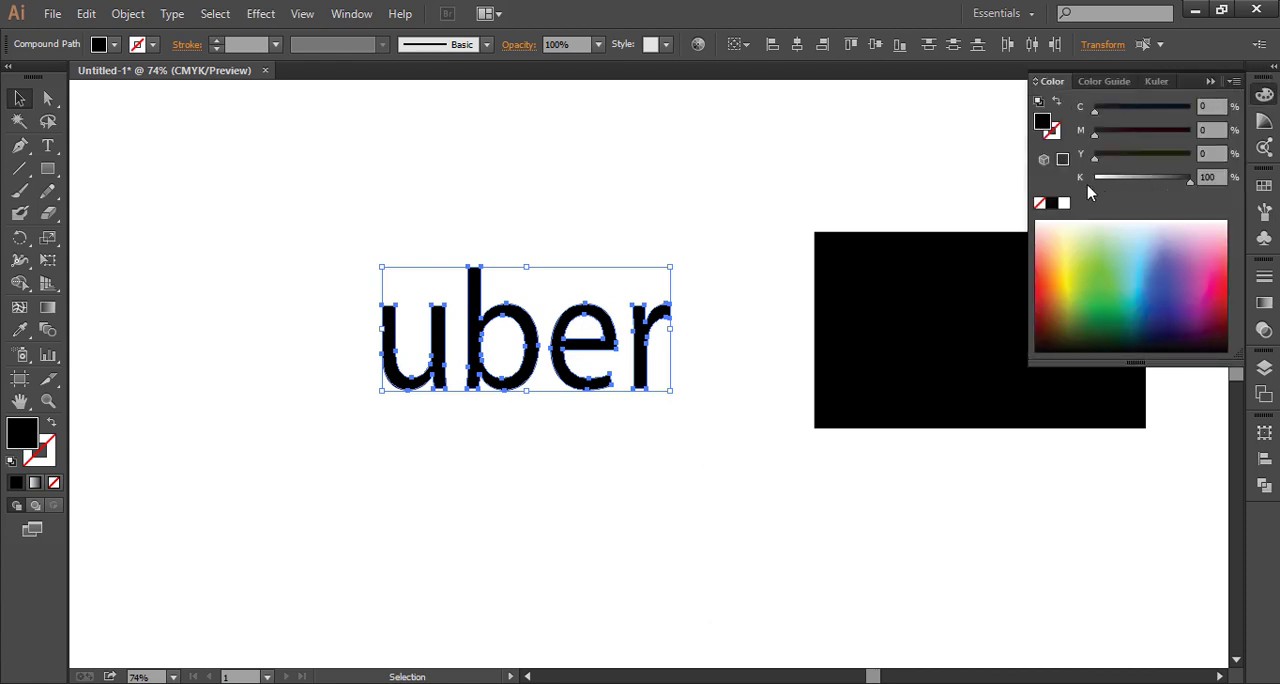
{"action": "left_click", "coordinate": [1063, 203]}
{"action": "left_click", "coordinate": [796, 197]}
Place the white uber letters over the black rectangle and move both together to the middle of the canvas
{"action": "left_click_drag", "start_coordinate": [705, 478], "coordinate": [314, 228]}
{"action": "left_click_drag", "start_coordinate": [466, 345], "coordinate": [928, 347]}
{"action": "left_click_drag", "start_coordinate": [1112, 526], "coordinate": [648, 214]}
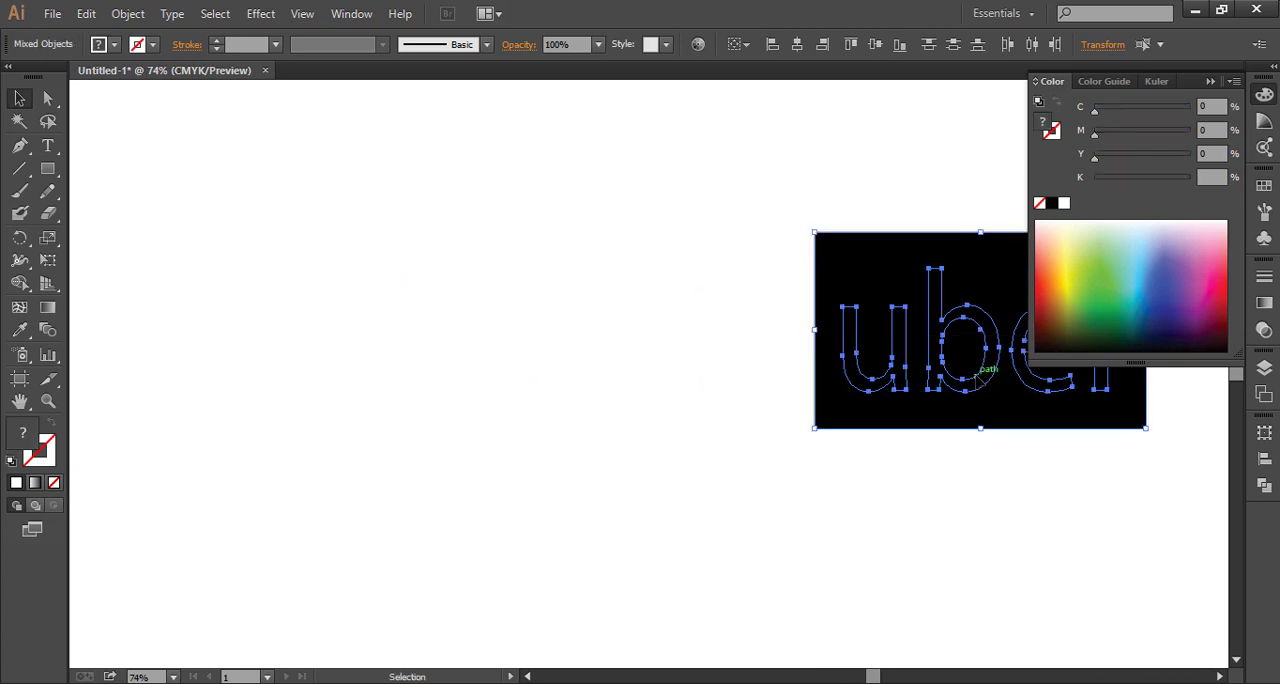
{"action": "left_click_drag", "start_coordinate": [976, 376], "coordinate": [549, 376]}
Send the black rectangle behind the white uber letters and place the logo, scaled down, in the canvas's upper-left corner
{"action": "right_click", "coordinate": [624, 392]}
{"action": "left_click", "coordinate": [509, 419]}
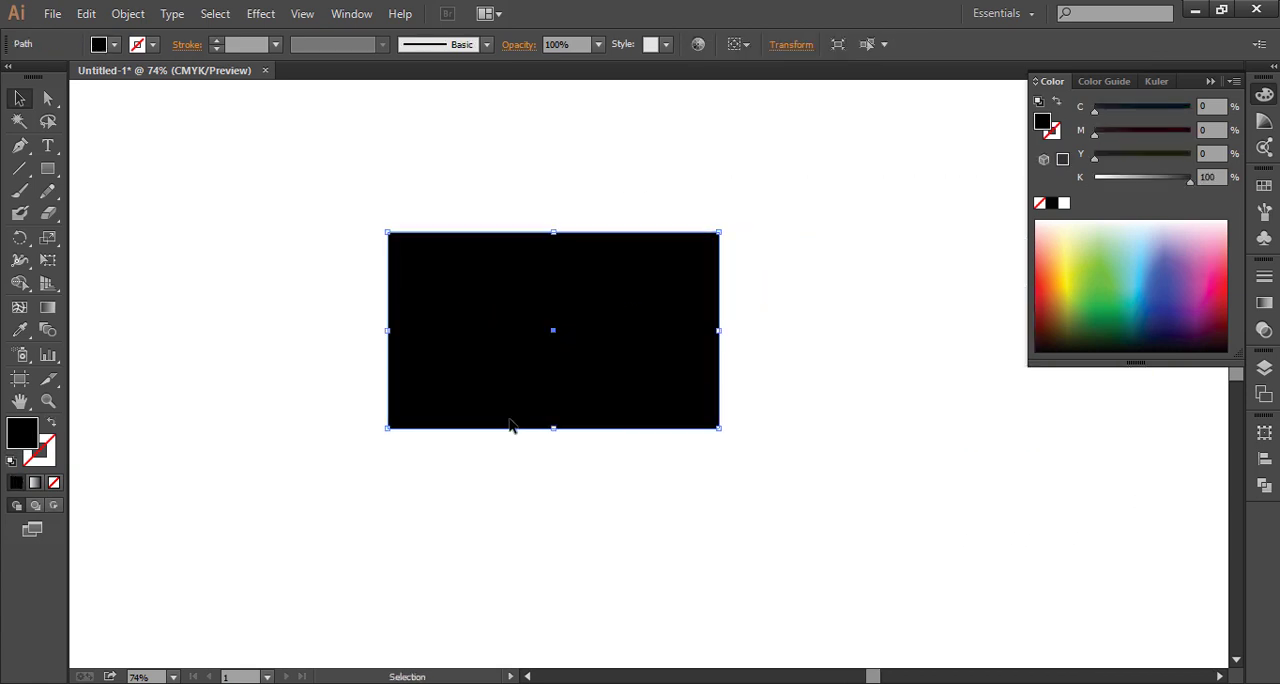
{"action": "right_click", "coordinate": [509, 425]}
{"action": "mouse_move", "coordinate": [574, 391]}
{"action": "left_click", "coordinate": [749, 447]}
{"action": "left_click", "coordinate": [710, 485]}
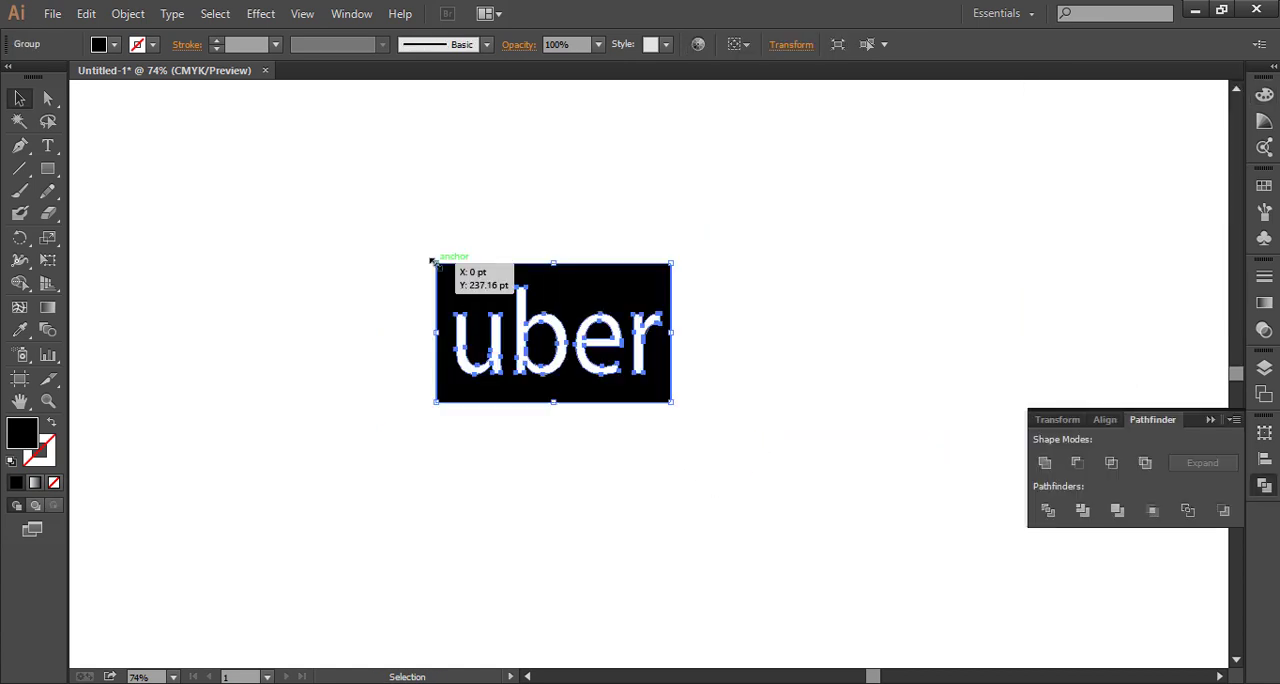
{"action": "left_click_drag", "start_coordinate": [556, 355], "coordinate": [200, 190]}
{"action": "left_click", "coordinate": [360, 328]}
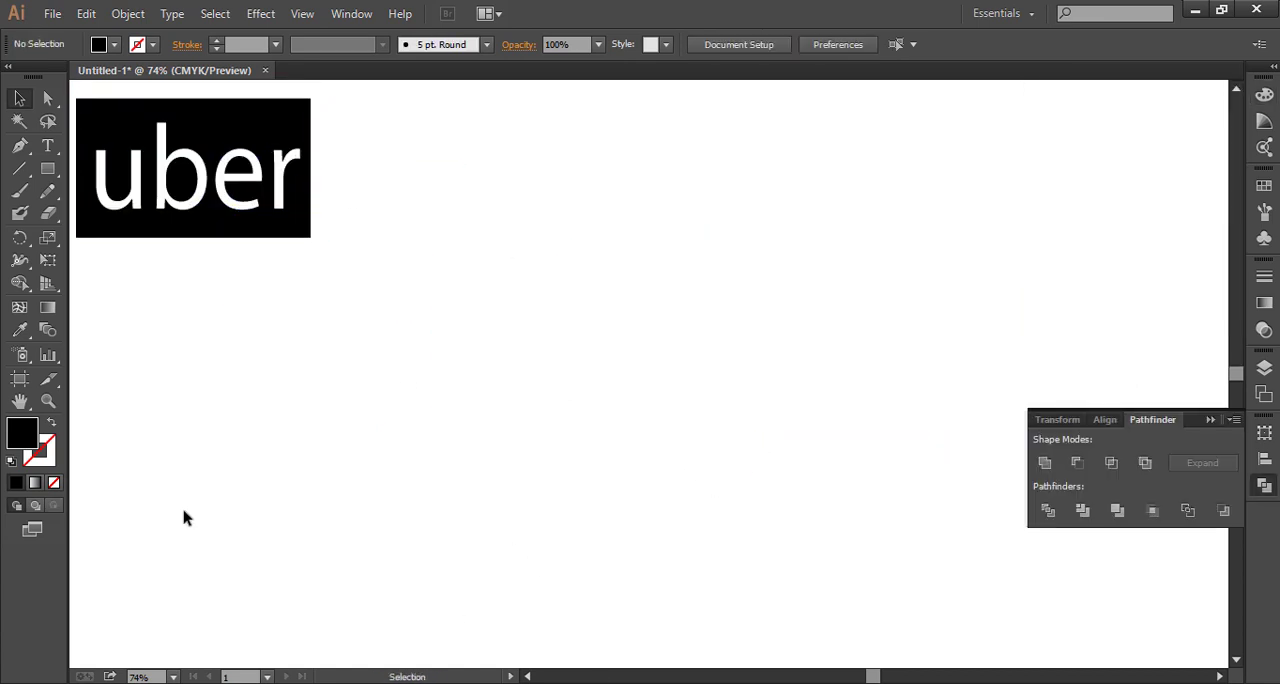
Add the point text "CAMELBAK" at 60 pt in the empty area below and right of the uber logo
{"action": "left_click", "coordinate": [47, 146]}
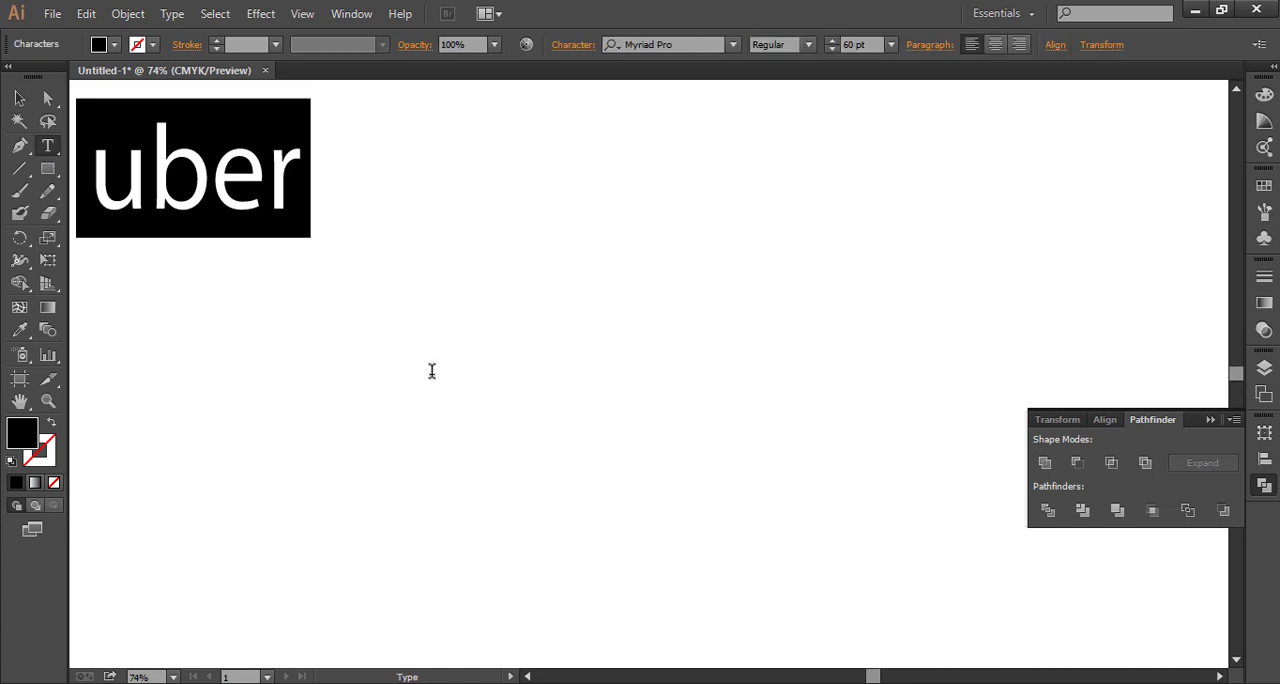
{"action": "type", "text": "AM"}
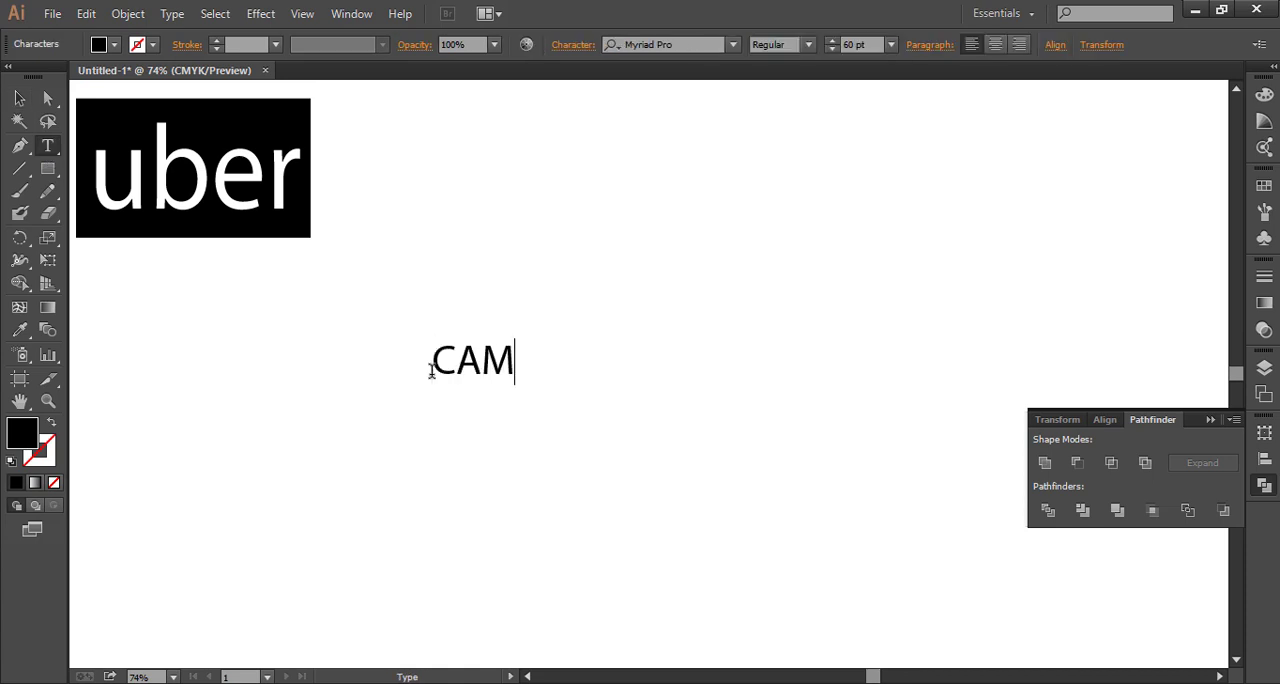
{"action": "type", "text": "ELBAK"}
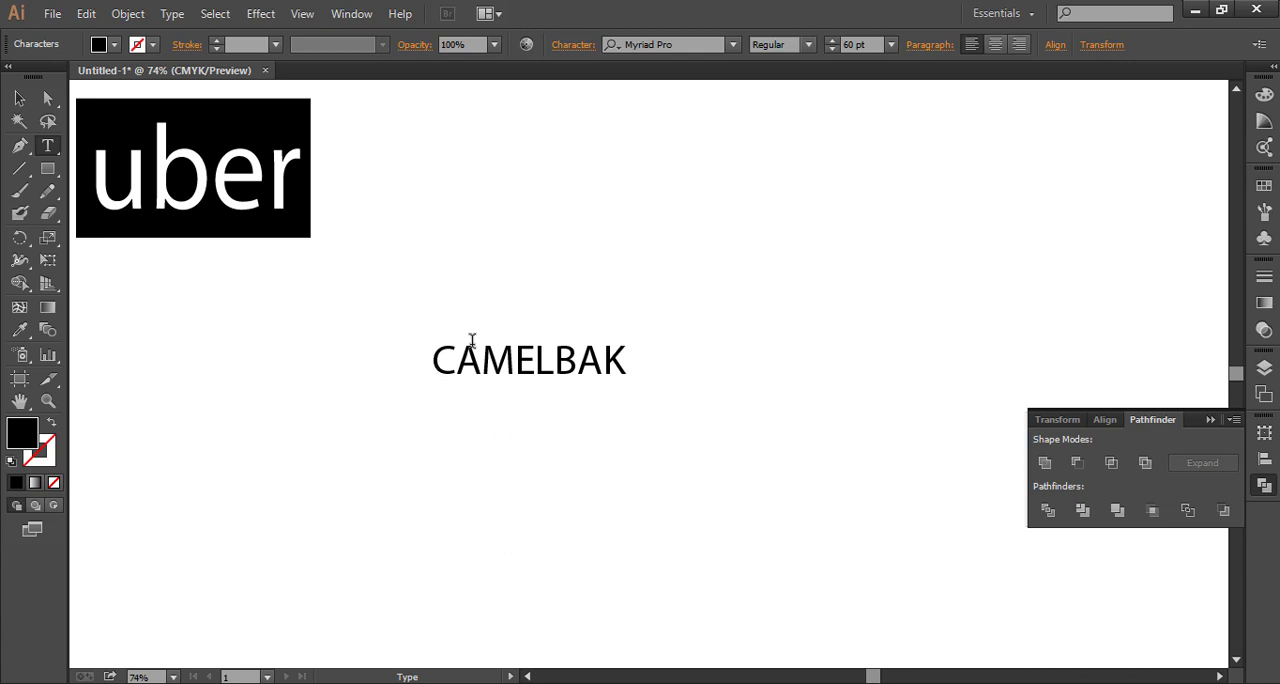
Expand the CAMELBAK text's object and fill into vector outlines
{"action": "left_click", "coordinate": [19, 97]}
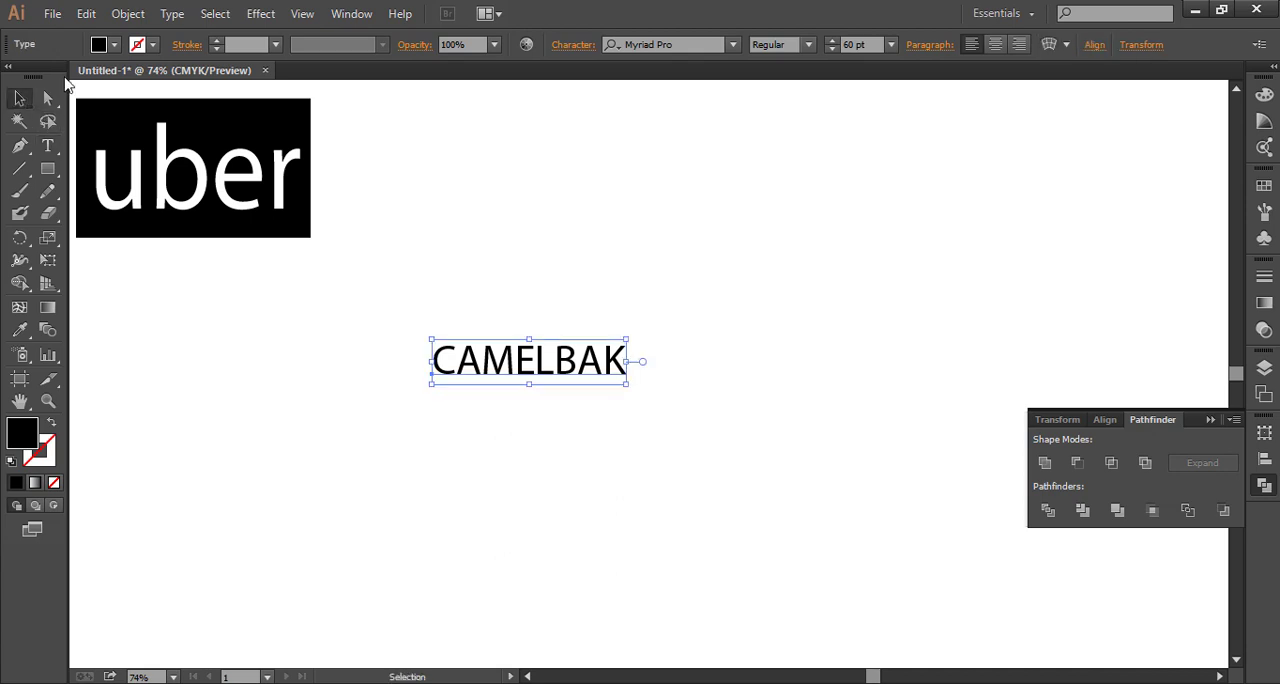
{"action": "left_click", "coordinate": [138, 20]}
{"action": "left_click", "coordinate": [178, 214]}
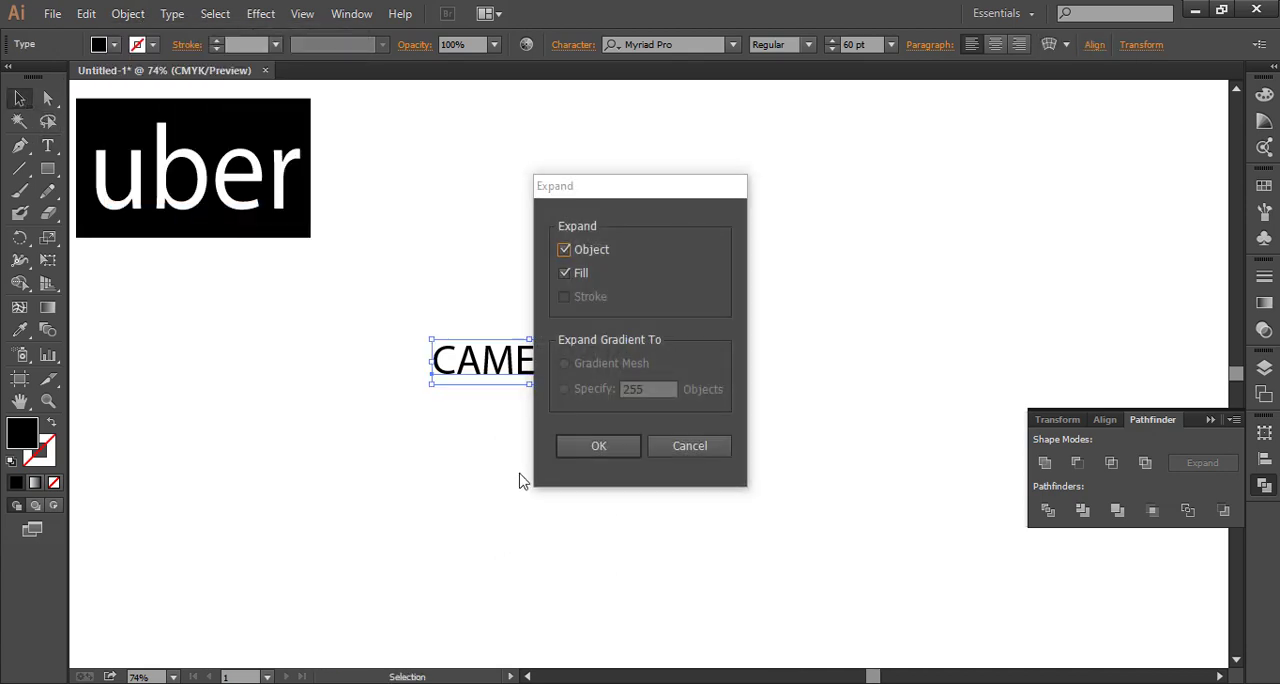
{"action": "left_click", "coordinate": [597, 446]}
{"action": "left_click_drag", "start_coordinate": [388, 322], "coordinate": [823, 463]}
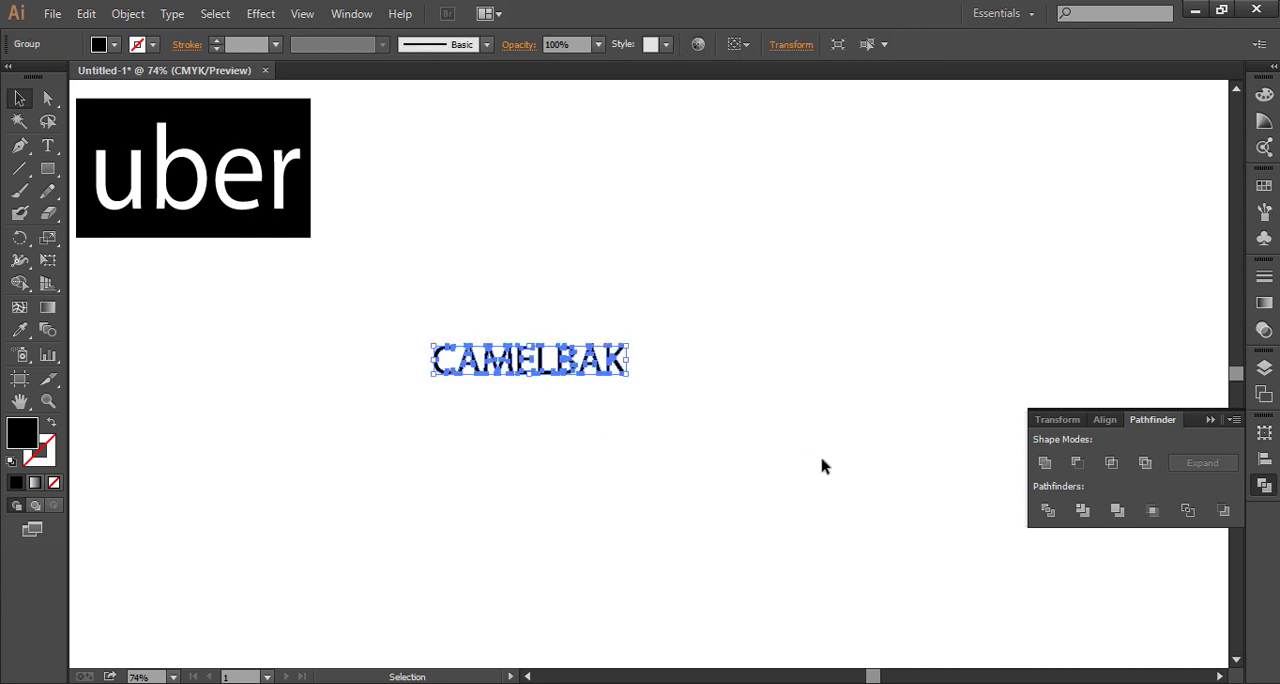
{"action": "left_click", "coordinate": [597, 448]}
Stretch the CAMELBAK outlines from the centre into tall, narrow letters and shift the word to the right
{"action": "left_click_drag", "start_coordinate": [392, 310], "coordinate": [700, 424]}
{"action": "left_click_drag", "start_coordinate": [632, 374], "coordinate": [712, 426]}
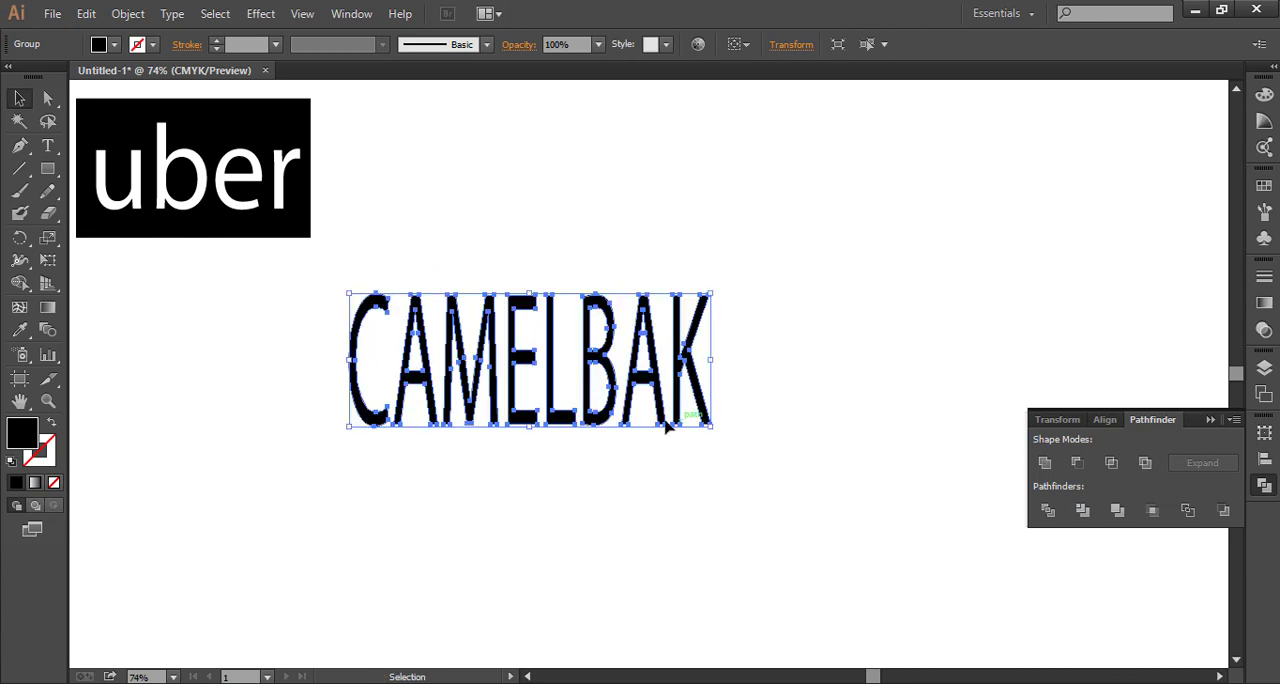
{"action": "left_click_drag", "start_coordinate": [510, 362], "coordinate": [600, 363]}
{"action": "left_click", "coordinate": [486, 466]}
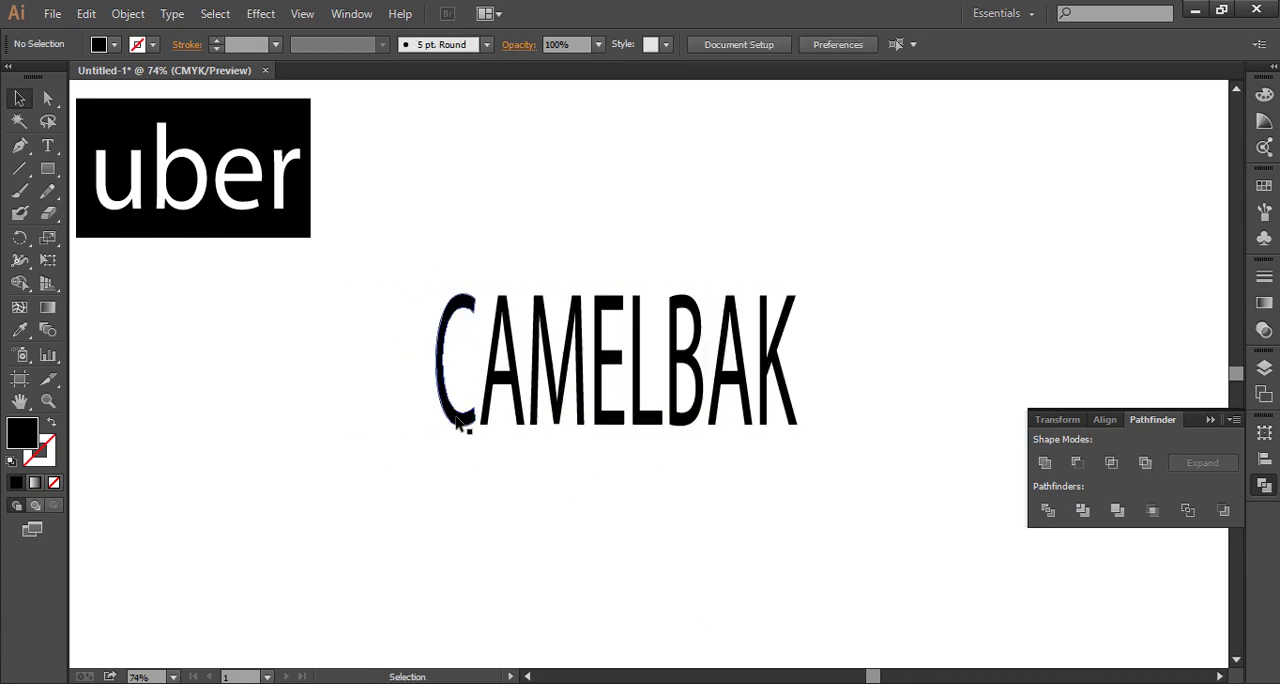
Ungroup the CAMELBAK outlines into separate letters
{"action": "right_click", "coordinate": [457, 421]}
{"action": "left_click", "coordinate": [505, 526]}
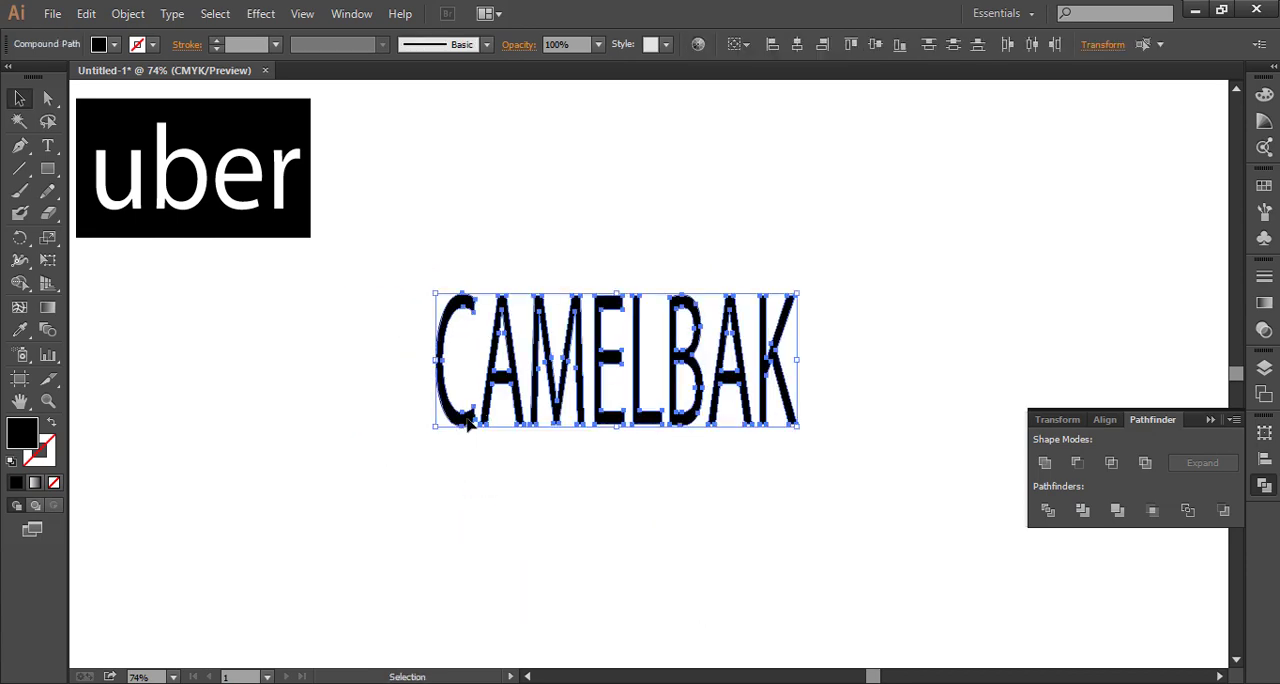
{"action": "left_click", "coordinate": [418, 437]}
Enlarge the letter C of CAMELBAK from its centre to about twice the height of the other letters
{"action": "left_click", "coordinate": [464, 426]}
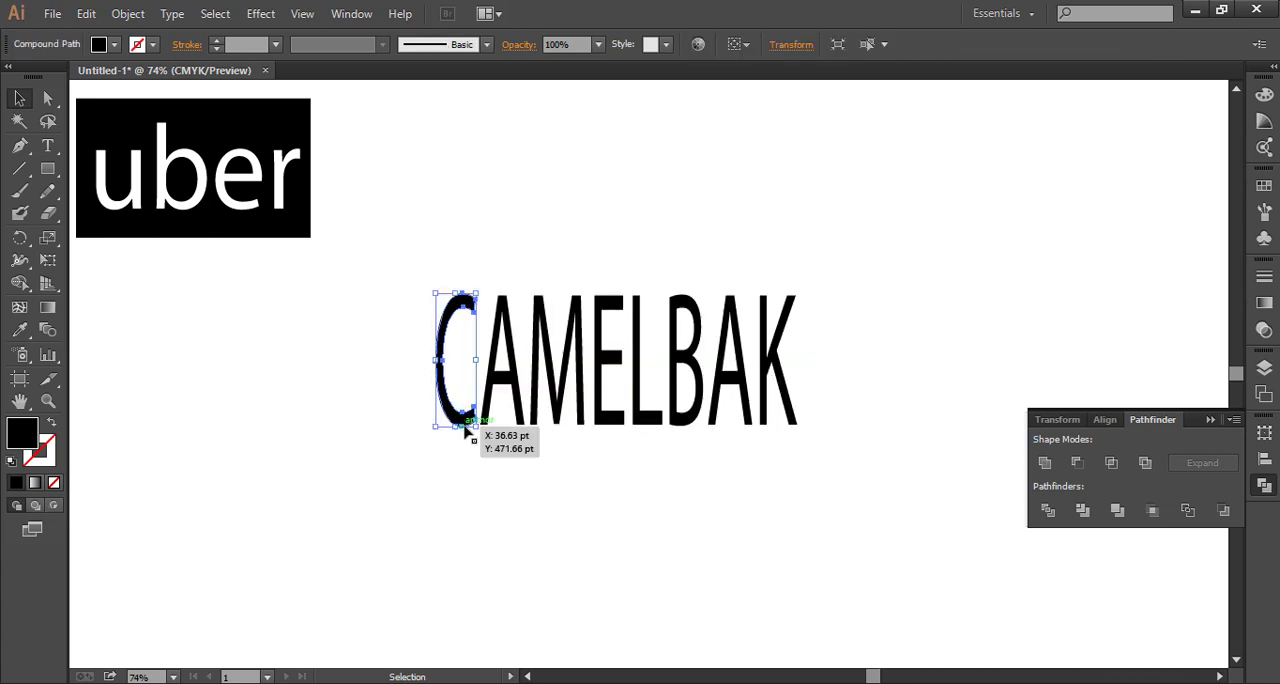
{"action": "left_click_drag", "start_coordinate": [458, 430], "coordinate": [474, 491]}
{"action": "left_click", "coordinate": [576, 491]}
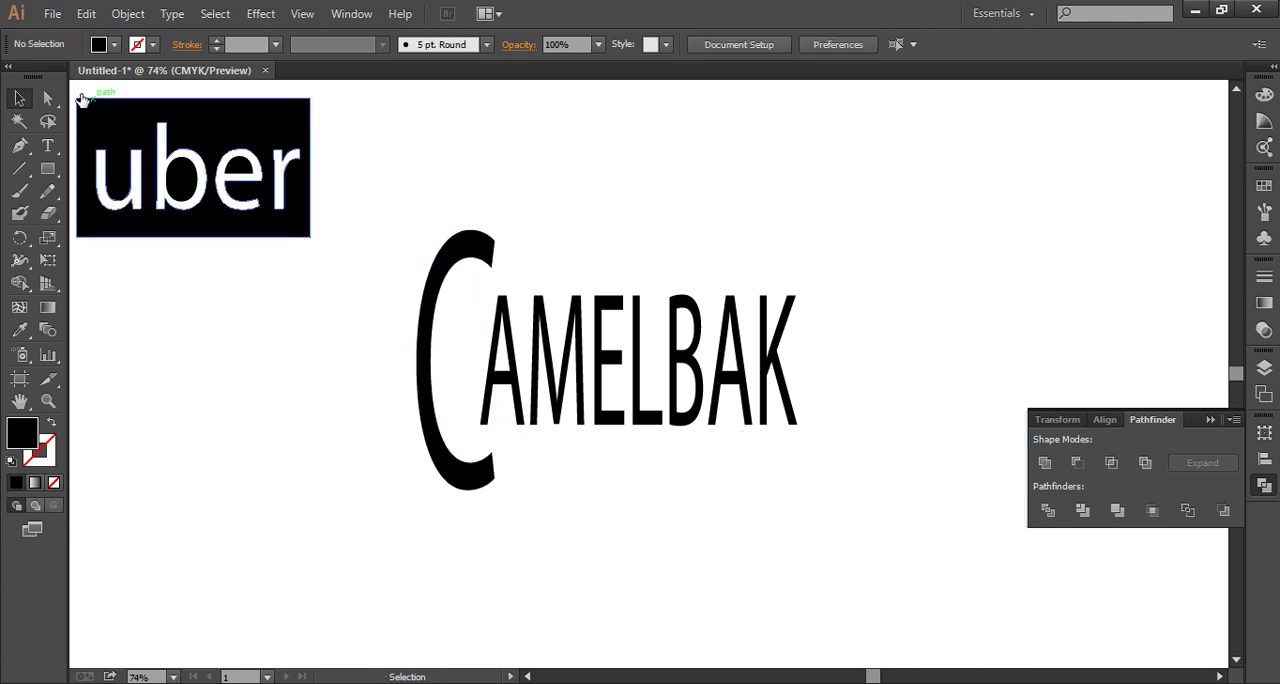
Enlarge the letter K from its centre to match the C's height and nudge it right, clear of the A
{"action": "left_click", "coordinate": [790, 362]}
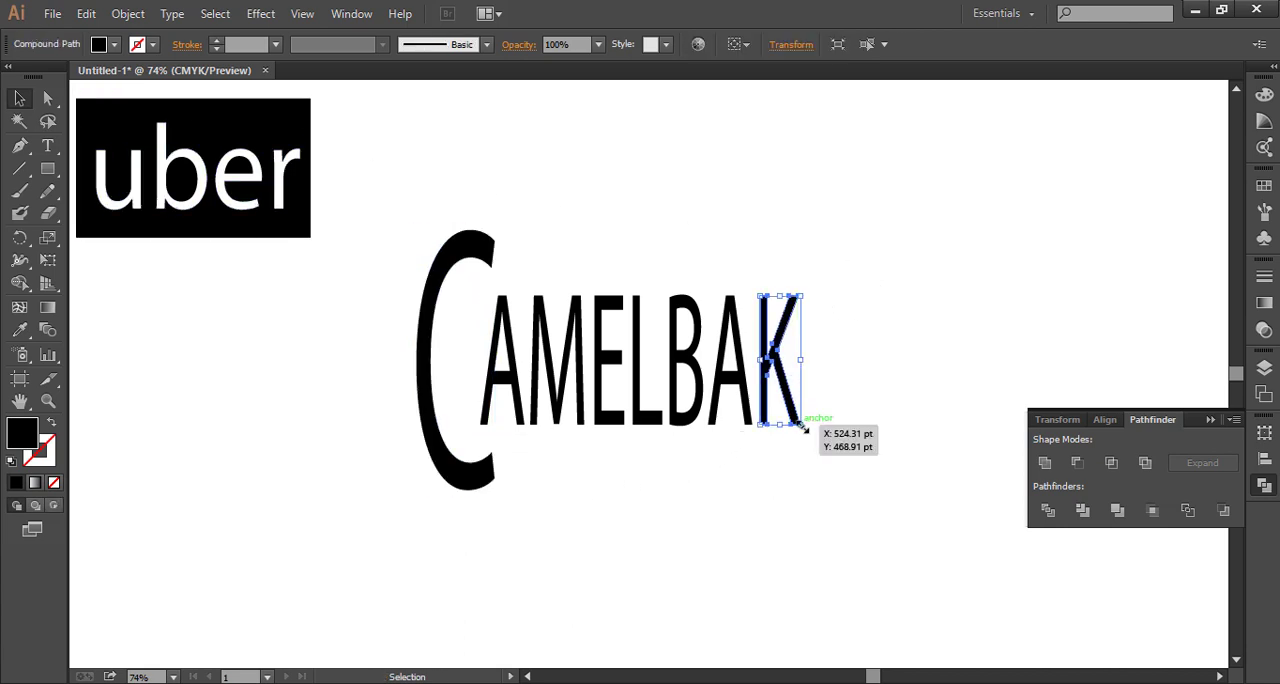
{"action": "left_click_drag", "start_coordinate": [801, 425], "coordinate": [822, 490]}
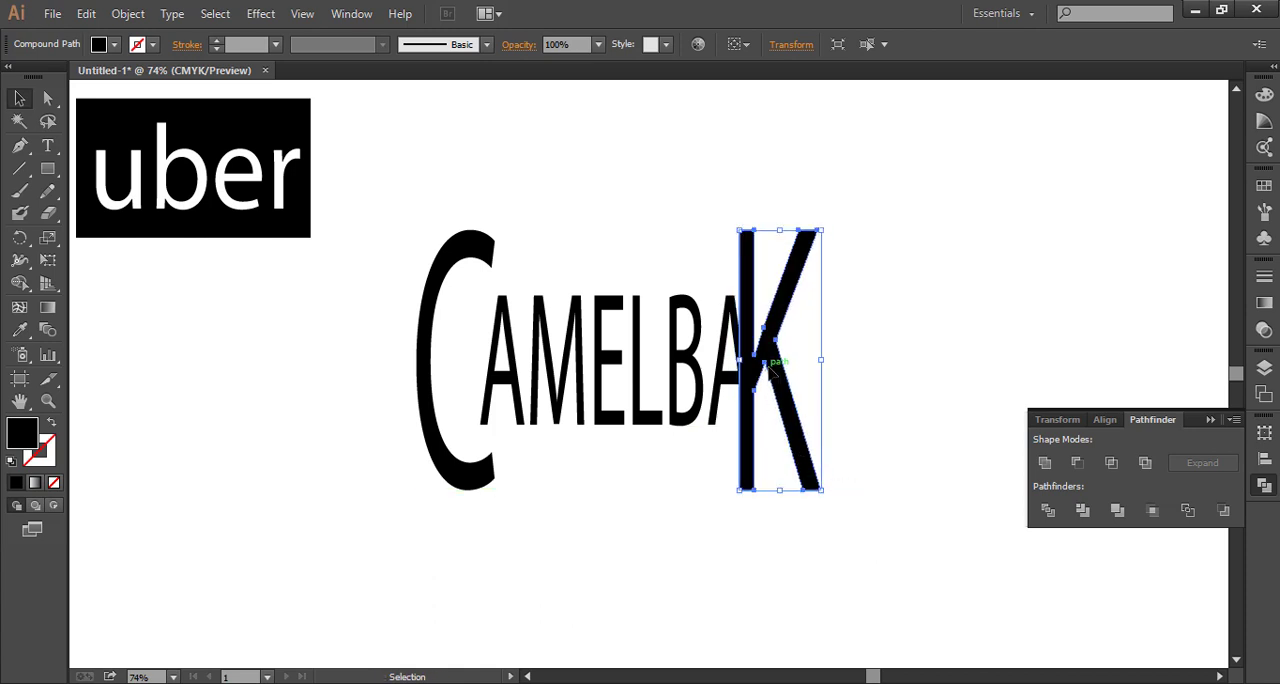
{"action": "key", "text": "Right"}
{"action": "key", "text": "Right"}
{"action": "key", "text": "Right"}
{"action": "key", "text": "Right"}
{"action": "key", "text": "Right"}
{"action": "key", "text": "Right"}
{"action": "key", "text": "Right"}
{"action": "key", "text": "Right"}
{"action": "key", "text": "Right"}
{"action": "key", "text": "Right"}
{"action": "key", "text": "Right"}
{"action": "key", "text": "Right"}
{"action": "key", "text": "Right"}
{"action": "key", "text": "Right"}
{"action": "key", "text": "Right"}
{"action": "key", "text": "Right"}
{"action": "key", "text": "Right"}
{"action": "key", "text": "Right"}
{"action": "key", "text": "Right"}
{"action": "key", "text": "Right"}
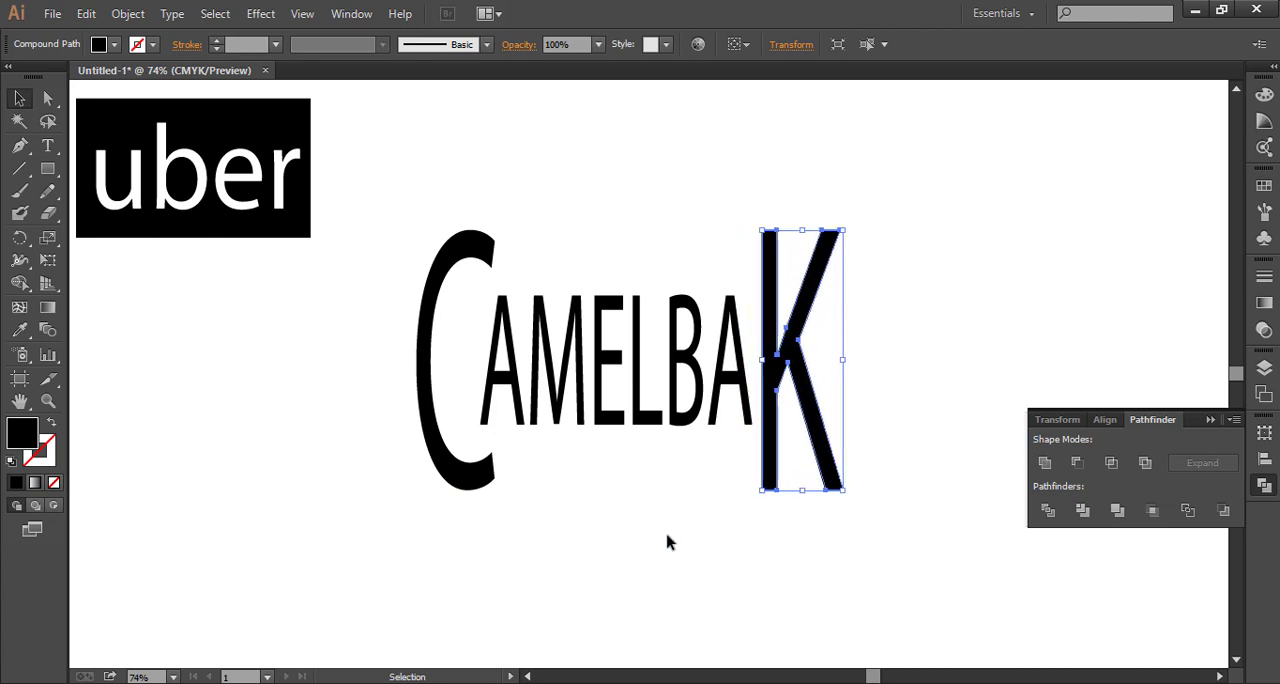
Nudge the middle letters AMELBA up near the tops of the C and K, and slightly right between them
{"action": "left_click_drag", "start_coordinate": [742, 459], "coordinate": [506, 306]}
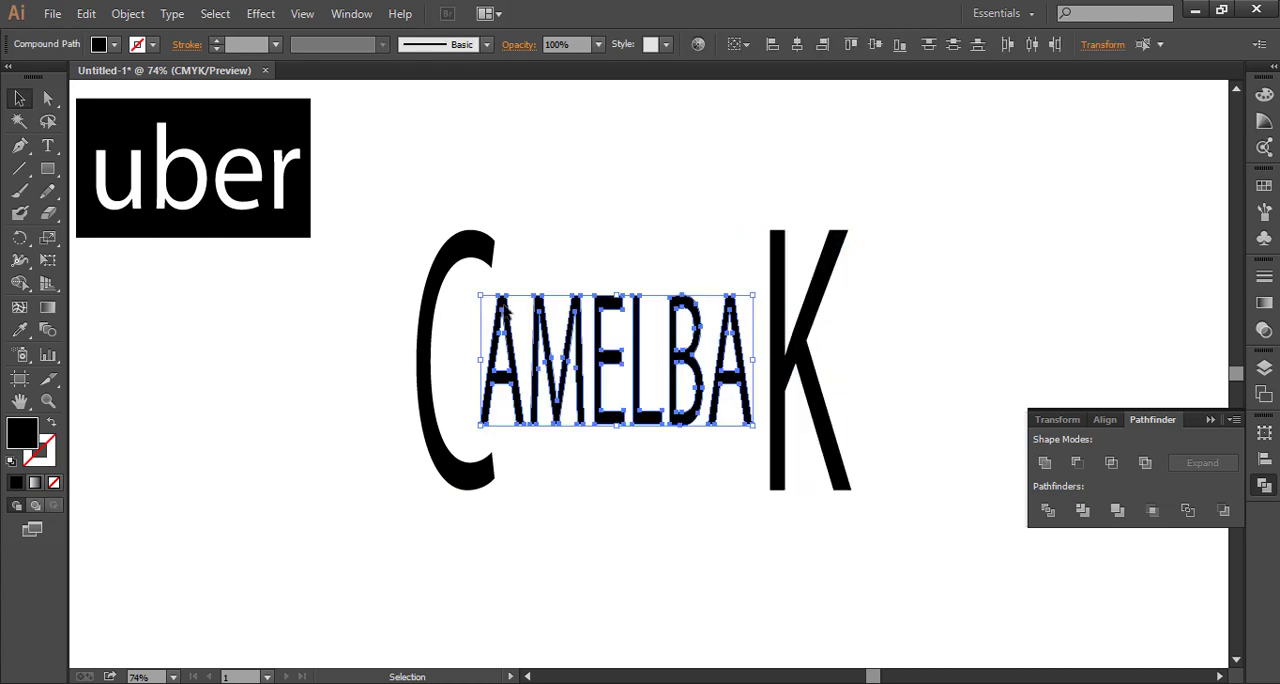
{"action": "key", "text": "Up"}
{"action": "key", "text": "Up"}
{"action": "key", "text": "Up"}
{"action": "key", "text": "Up"}
{"action": "key", "text": "Up"}
{"action": "key", "text": "Up"}
{"action": "key", "text": "Up"}
{"action": "key", "text": "Up"}
{"action": "key", "text": "Up"}
{"action": "key", "text": "Up"}
{"action": "key", "text": "Up"}
{"action": "key", "text": "Up"}
{"action": "key", "text": "Up"}
{"action": "key", "text": "Up"}
{"action": "key", "text": "Up"}
{"action": "key", "text": "Up"}
{"action": "key", "text": "Up"}
{"action": "key", "text": "Up"}
{"action": "key", "text": "Up"}
{"action": "key", "text": "Up"}
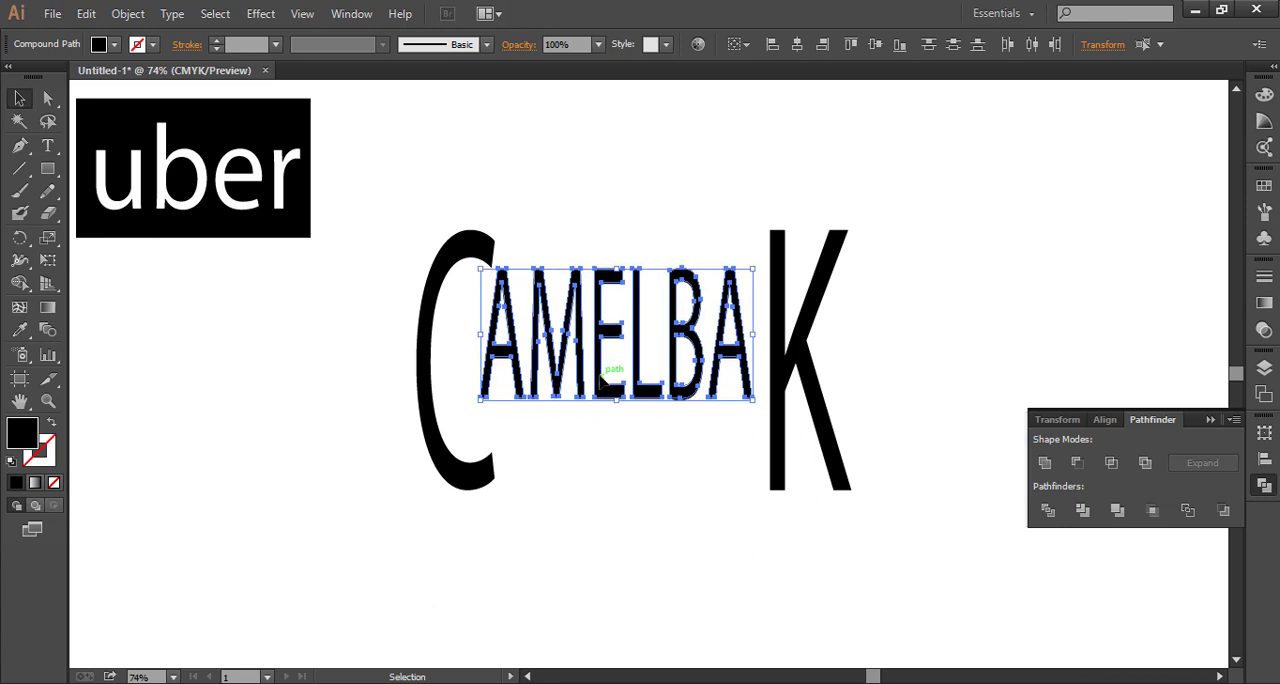
{"action": "key", "text": "Up"}
{"action": "key", "text": "Up"}
{"action": "key", "text": "Up"}
{"action": "key", "text": "Up"}
{"action": "key", "text": "Up"}
{"action": "key", "text": "Up"}
{"action": "key", "text": "Up"}
{"action": "key", "text": "Up"}
{"action": "key", "text": "Up"}
{"action": "key", "text": "Up"}
{"action": "key", "text": "Up"}
{"action": "key", "text": "Up"}
{"action": "key", "text": "Up"}
{"action": "key", "text": "Up"}
{"action": "key", "text": "Up"}
{"action": "key", "text": "Up"}
{"action": "key", "text": "Up"}
{"action": "key", "text": "Up"}
{"action": "key", "text": "Up"}
{"action": "key", "text": "Up"}
{"action": "key", "text": "Right"}
{"action": "key", "text": "Right"}
{"action": "key", "text": "Right"}
{"action": "key", "text": "Right"}
{"action": "key", "text": "Right"}
{"action": "key", "text": "Right"}
{"action": "key", "text": "Right"}
{"action": "key", "text": "Right"}
{"action": "key", "text": "Right"}
{"action": "key", "text": "Right"}
{"action": "key", "text": "Right"}
{"action": "key", "text": "Right"}
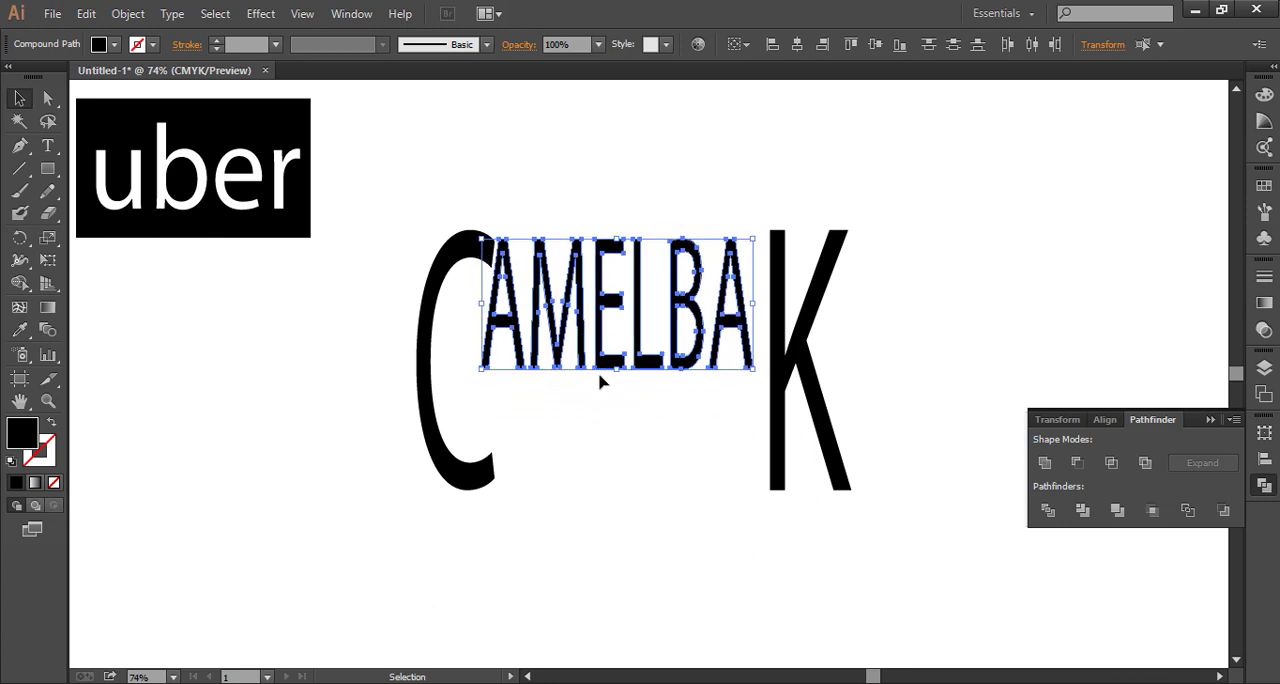
{"action": "left_click", "coordinate": [673, 458]}
Nudge the K down to line up with the tops of the middle letters and shorten it to the C's baseline
{"action": "left_click_drag", "start_coordinate": [880, 430], "coordinate": [792, 540]}
{"action": "key", "text": "Down"}
{"action": "key", "text": "Down"}
{"action": "key", "text": "Down"}
{"action": "key", "text": "Down"}
{"action": "key", "text": "Down"}
{"action": "key", "text": "Down"}
{"action": "key", "text": "Down"}
{"action": "key", "text": "Down"}
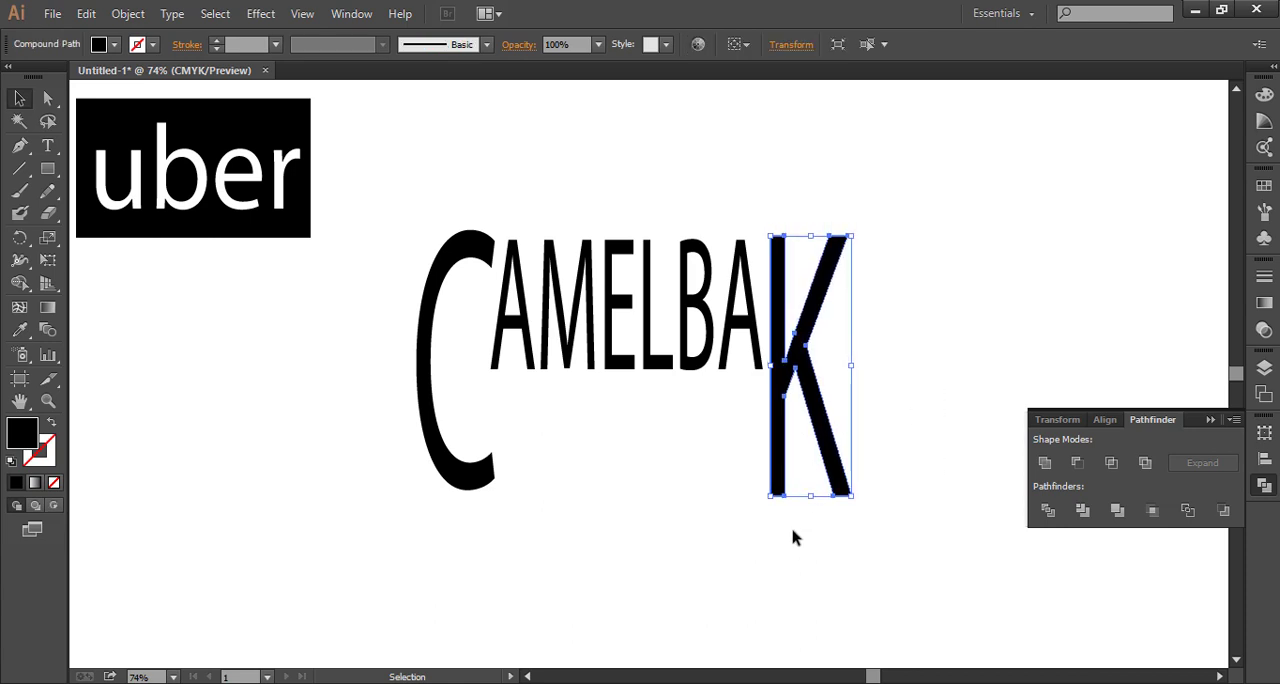
{"action": "left_click_drag", "start_coordinate": [814, 498], "coordinate": [814, 490]}
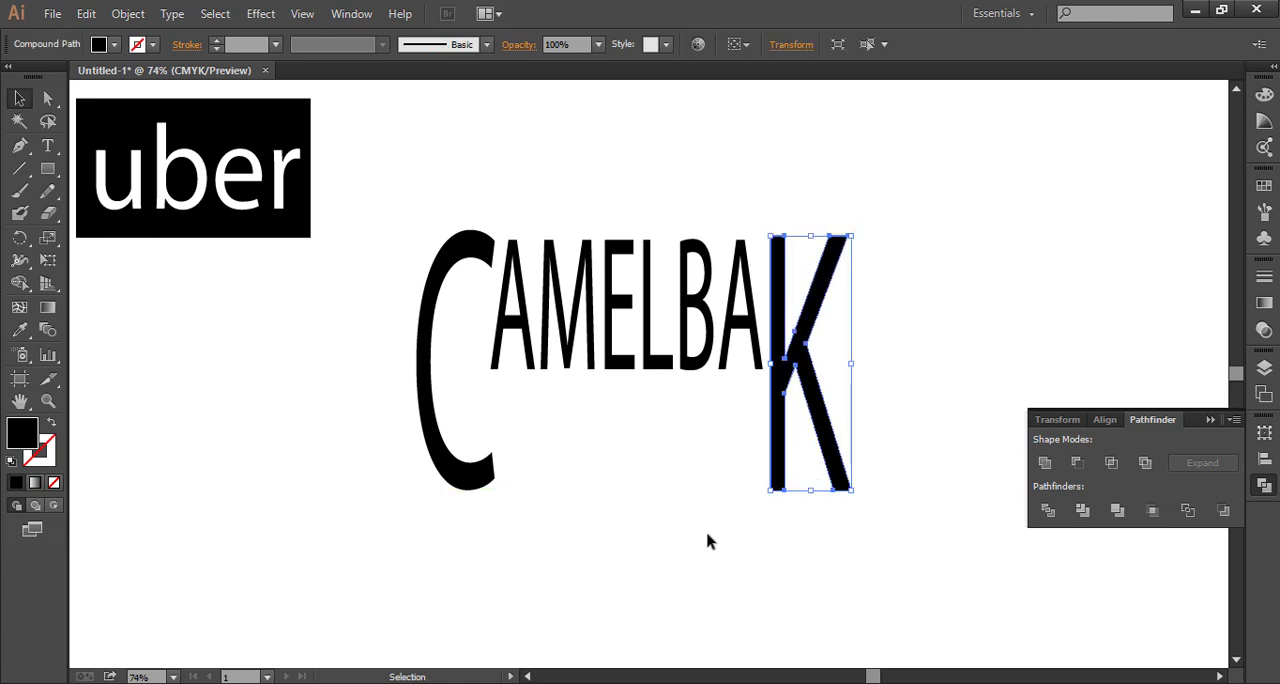
{"action": "left_click", "coordinate": [708, 540]}
Draw a horizontal line beneath the letters AMELBA, spanning from the C to the K
{"action": "left_click_drag", "start_coordinate": [888, 527], "coordinate": [413, 234]}
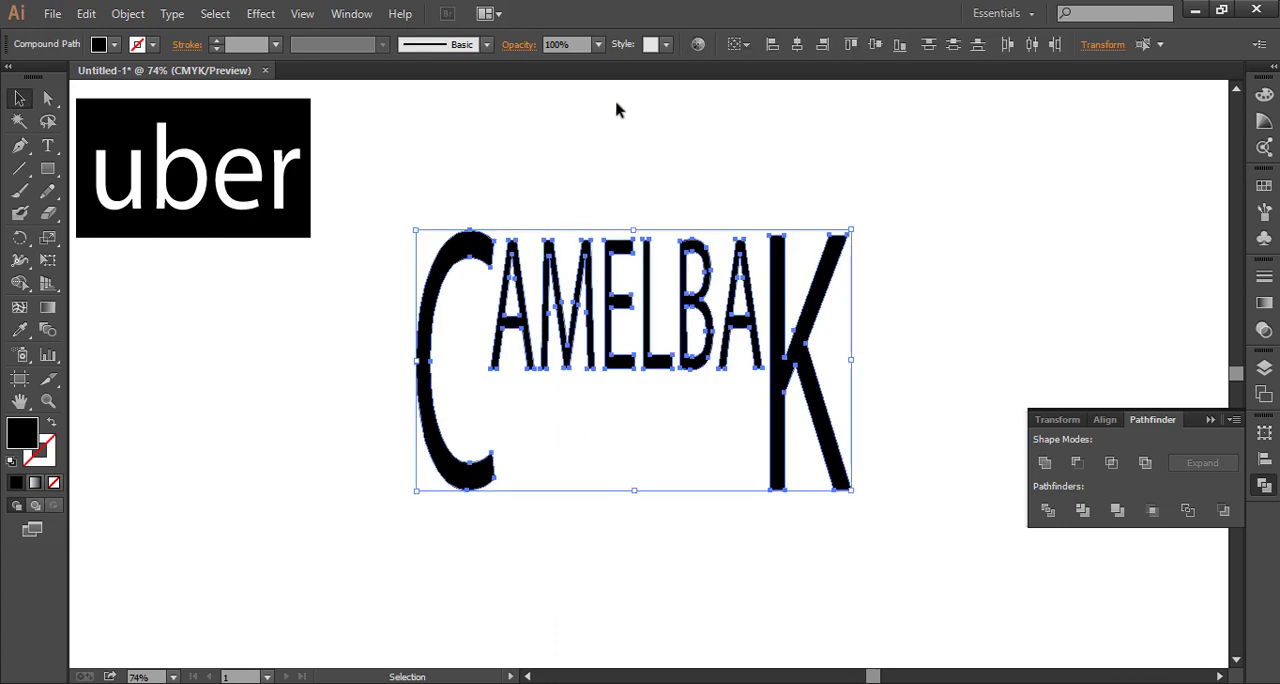
{"action": "left_click", "coordinate": [714, 178]}
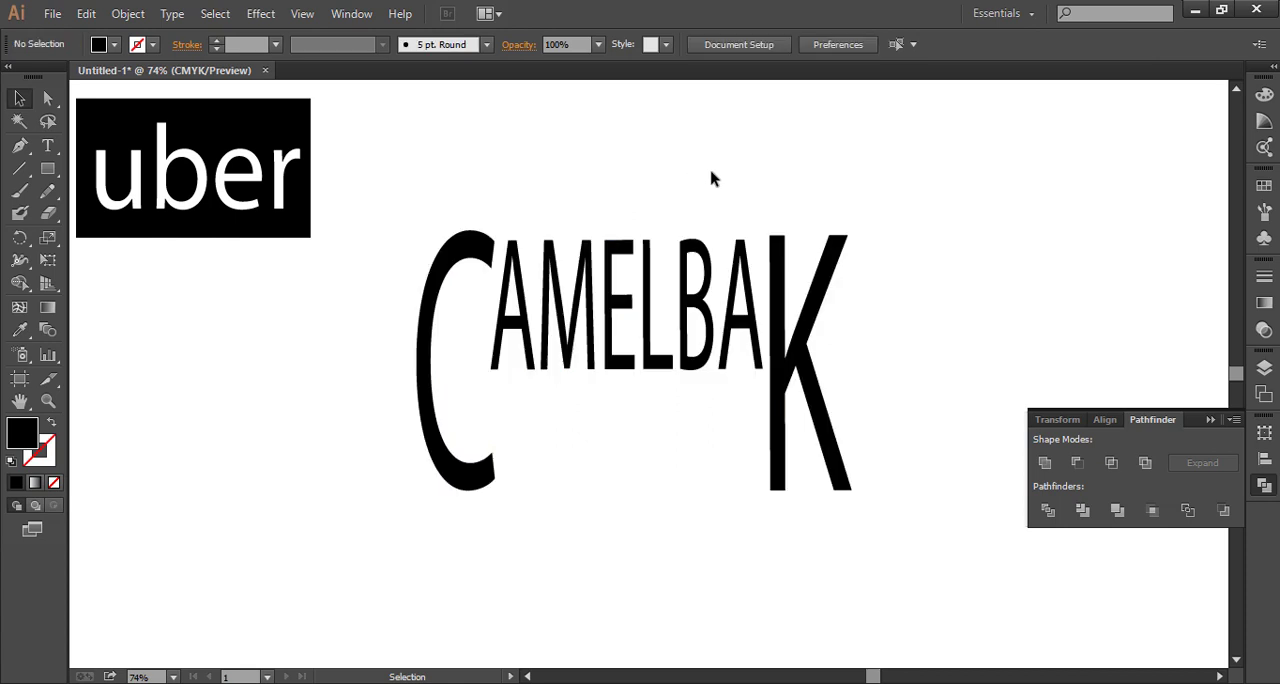
{"action": "key", "text": "backslash"}
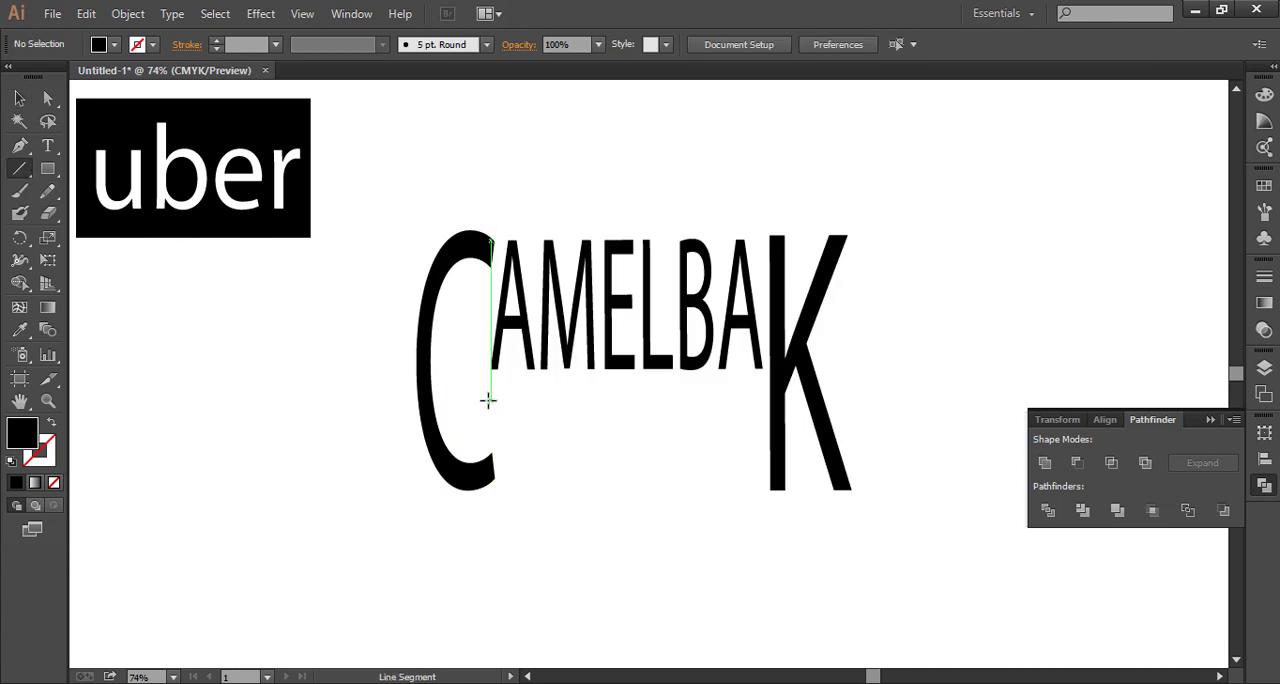
{"action": "left_click_drag", "start_coordinate": [488, 400], "coordinate": [762, 400]}
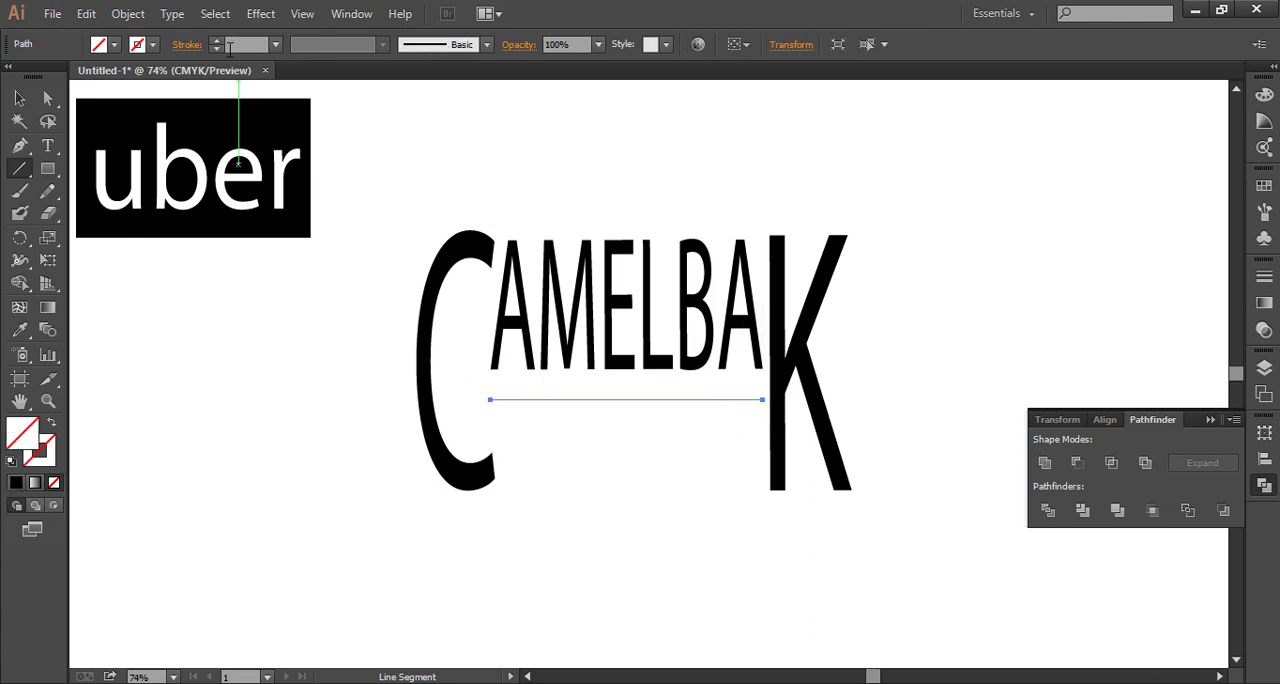
Give the line under AMELBA a black stroke with a weight of 29 pt
{"action": "left_click", "coordinate": [220, 44]}
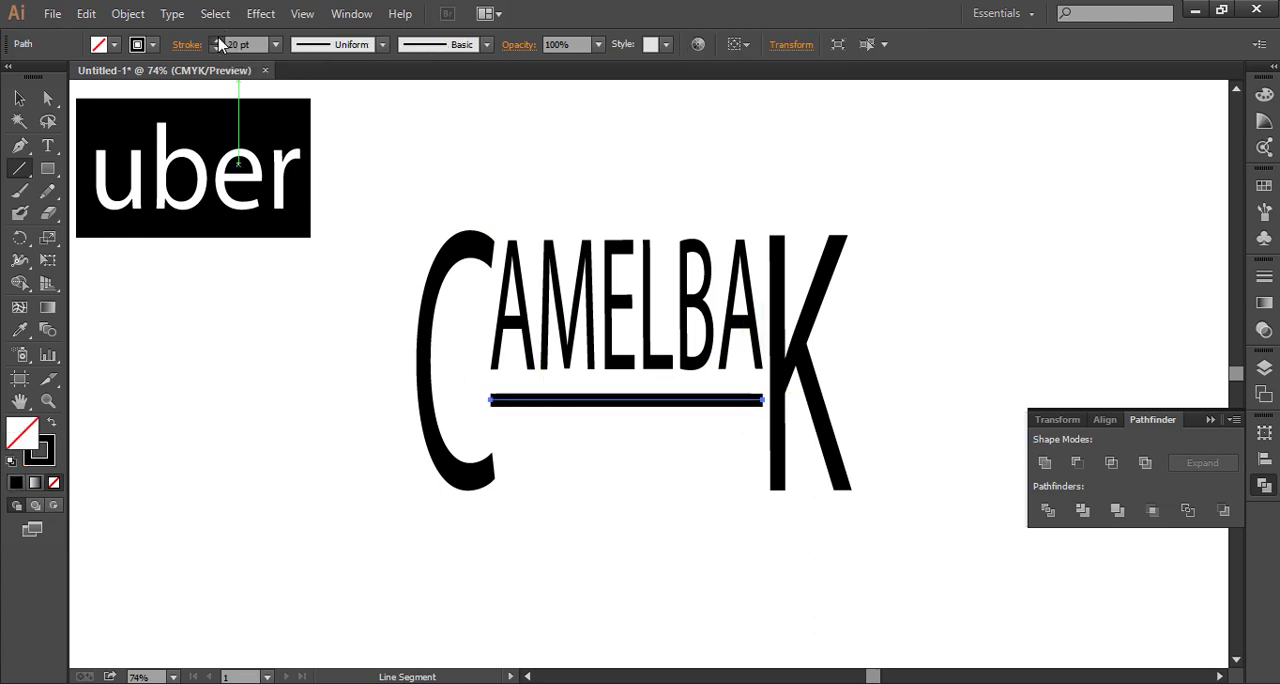
{"action": "left_click", "coordinate": [220, 44]}
{"action": "left_click", "coordinate": [220, 44]}
{"action": "left_click", "coordinate": [220, 44]}
{"action": "left_click", "coordinate": [220, 44]}
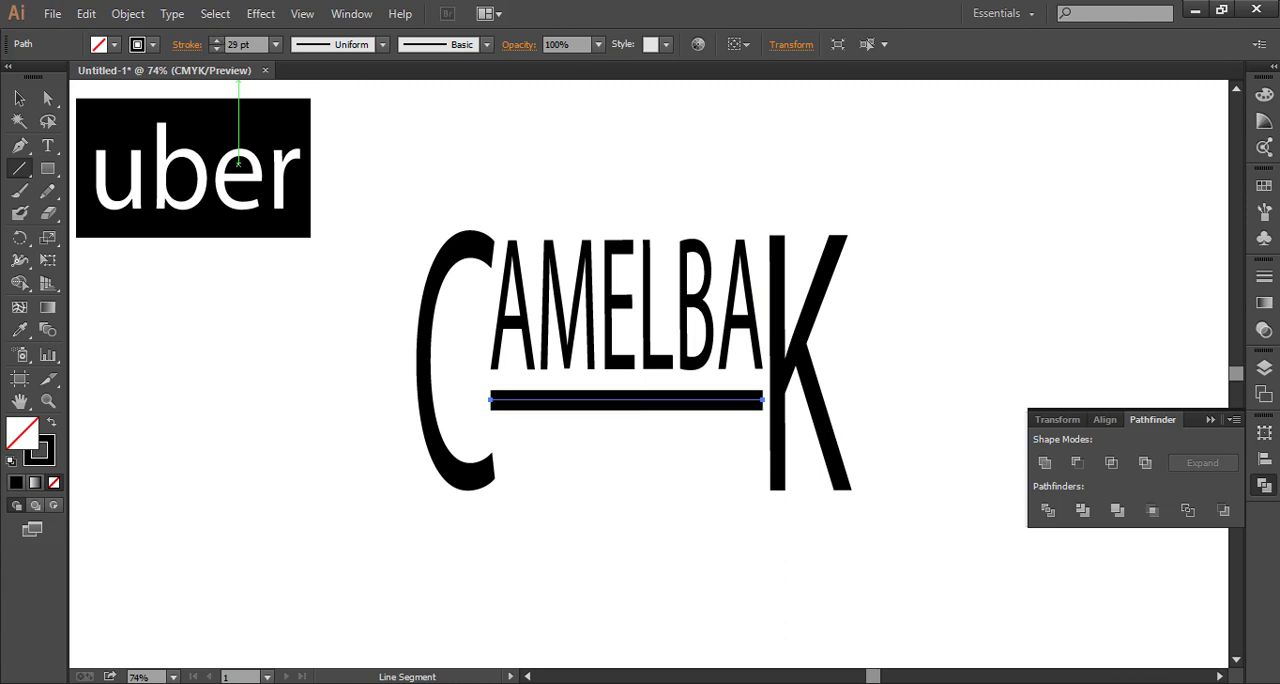
Apply a blue fill to the underline and expand its fill and stroke into shapes
{"action": "left_click", "coordinate": [1263, 97]}
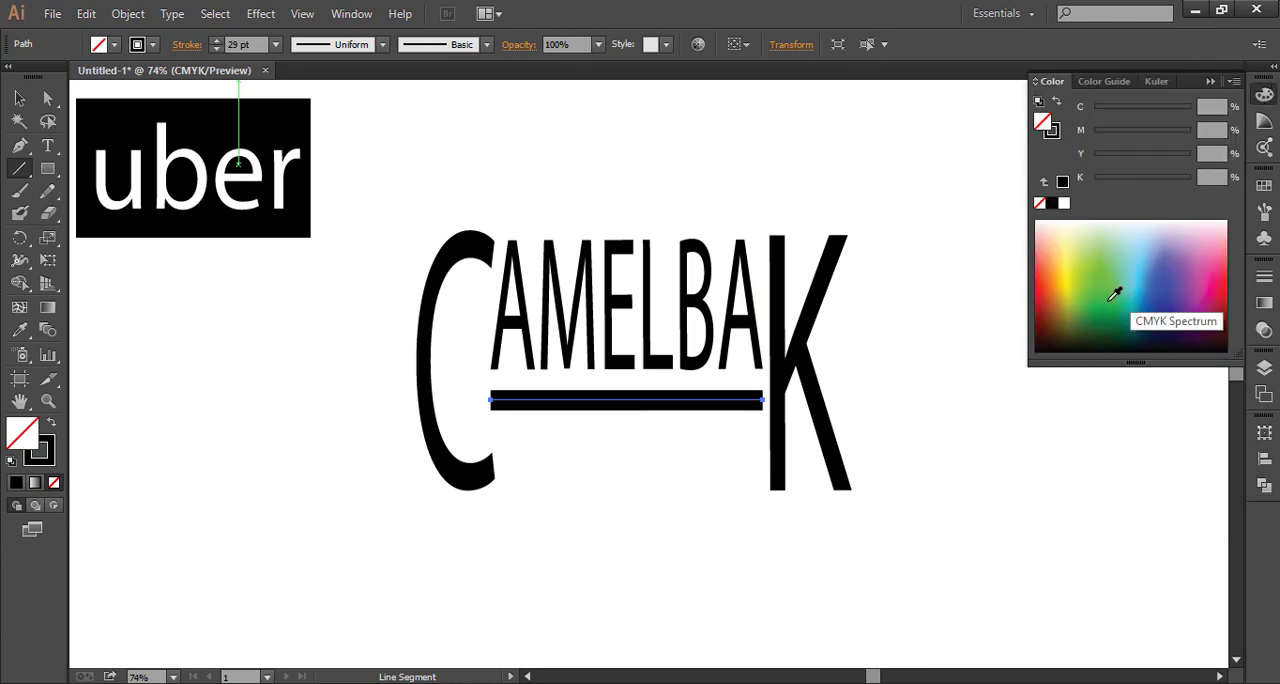
{"action": "left_click", "coordinate": [1163, 303]}
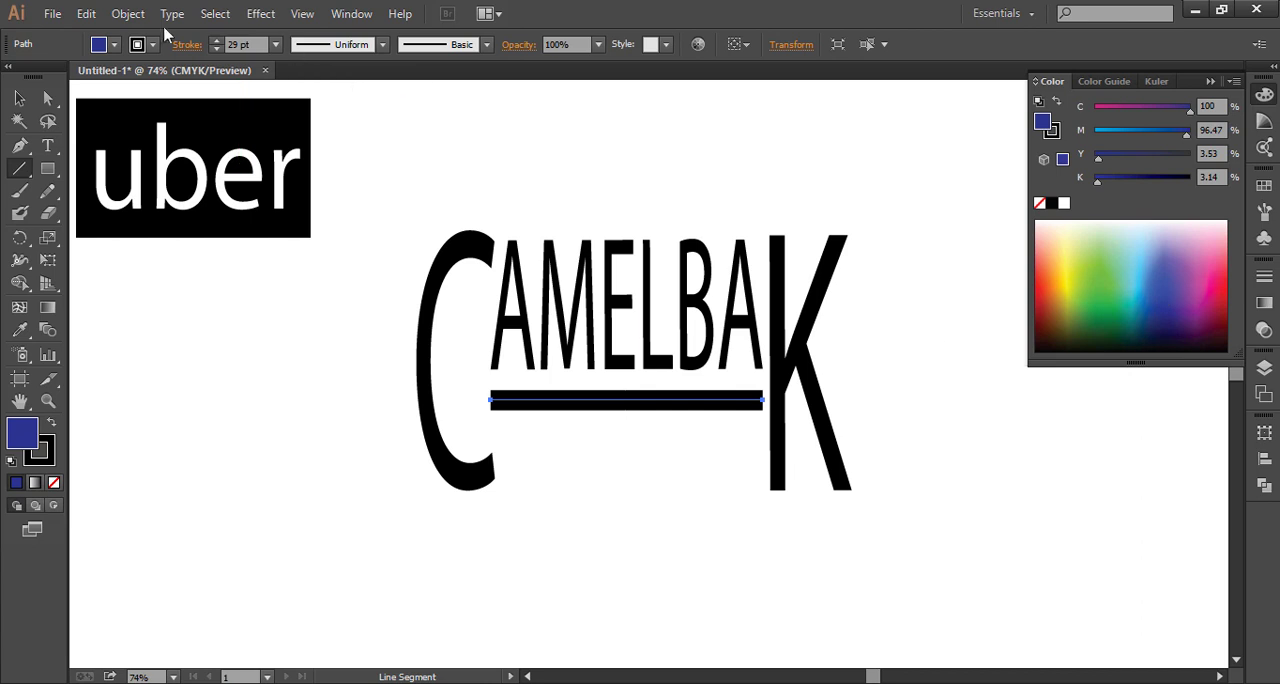
{"action": "left_click", "coordinate": [130, 16]}
{"action": "left_click", "coordinate": [133, 20]}
{"action": "left_click", "coordinate": [133, 22]}
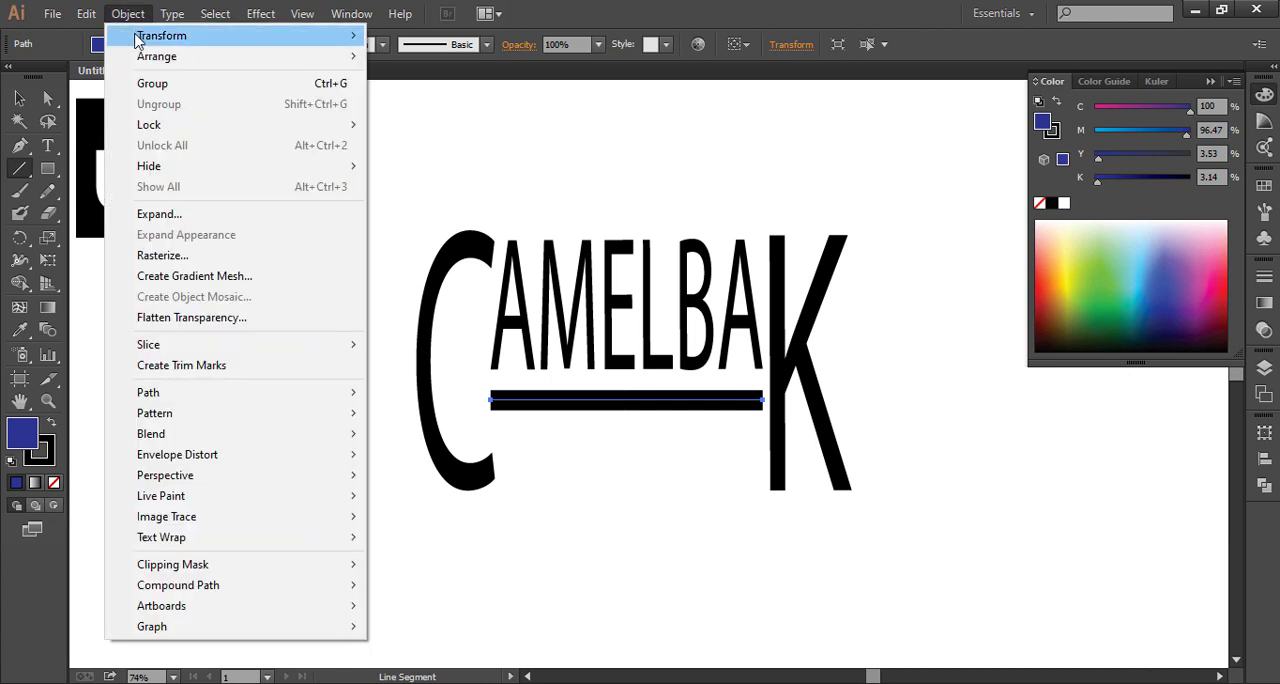
{"action": "left_click", "coordinate": [165, 214]}
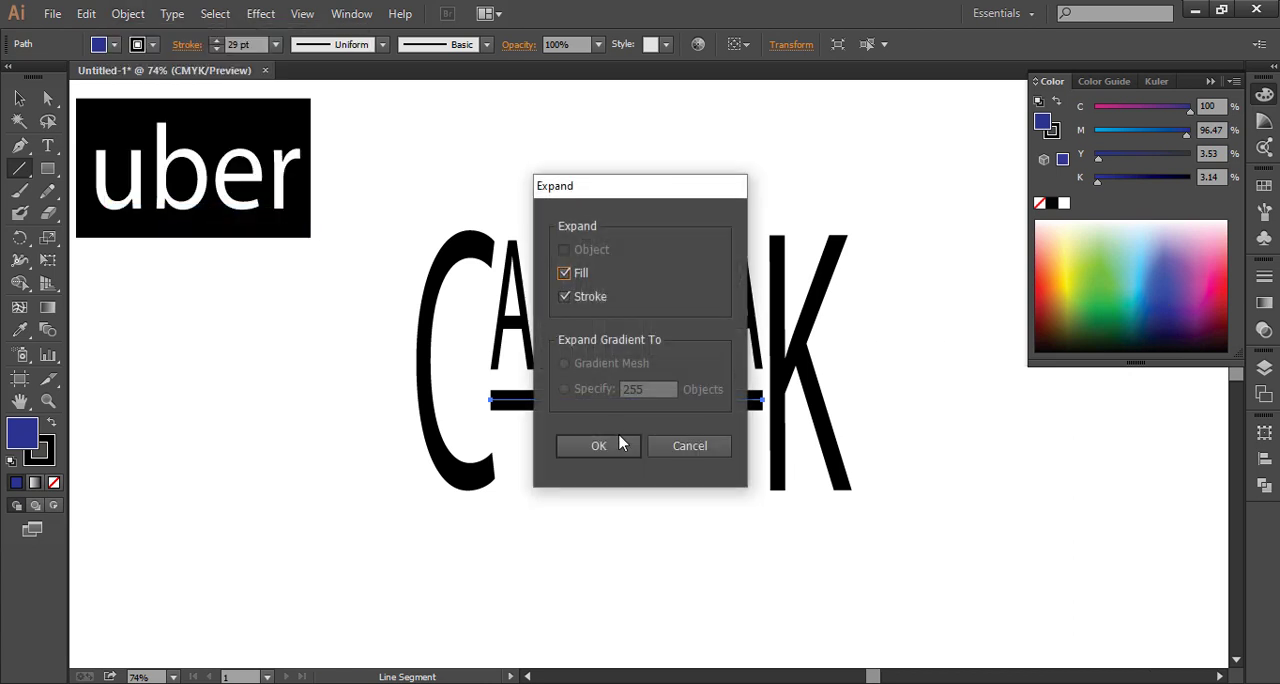
{"action": "left_click", "coordinate": [620, 440]}
{"action": "left_click", "coordinate": [609, 458]}
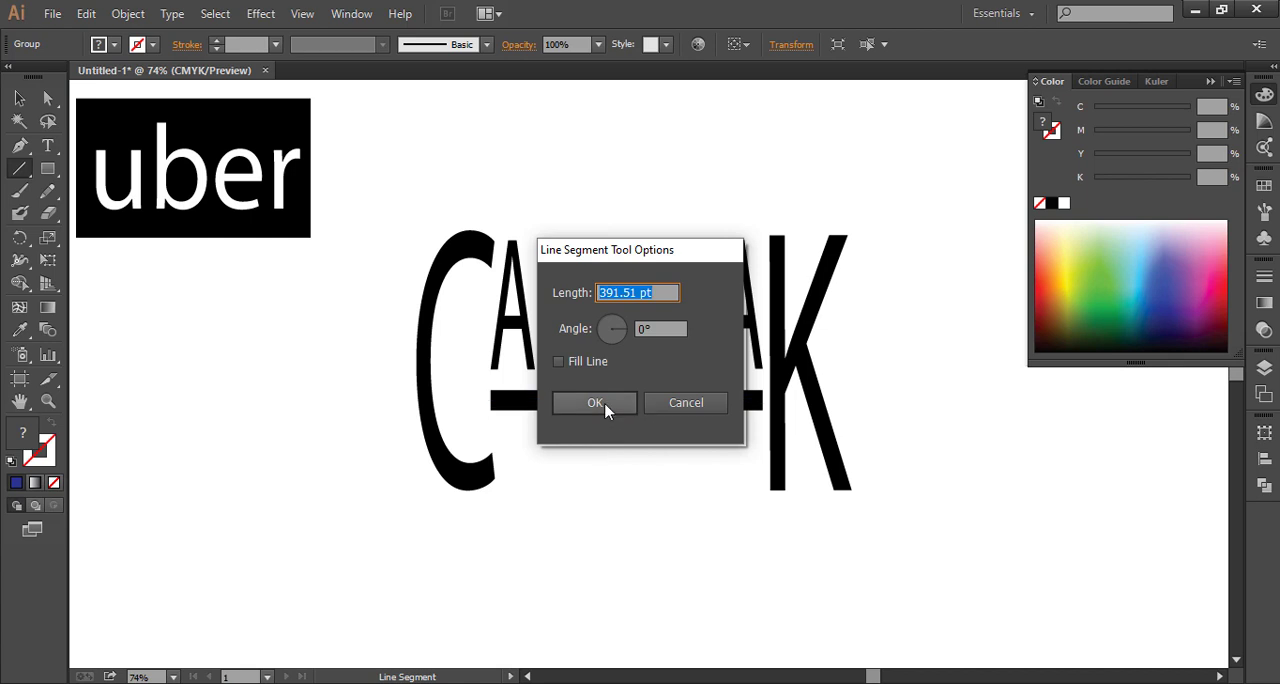
{"action": "left_click", "coordinate": [600, 403]}
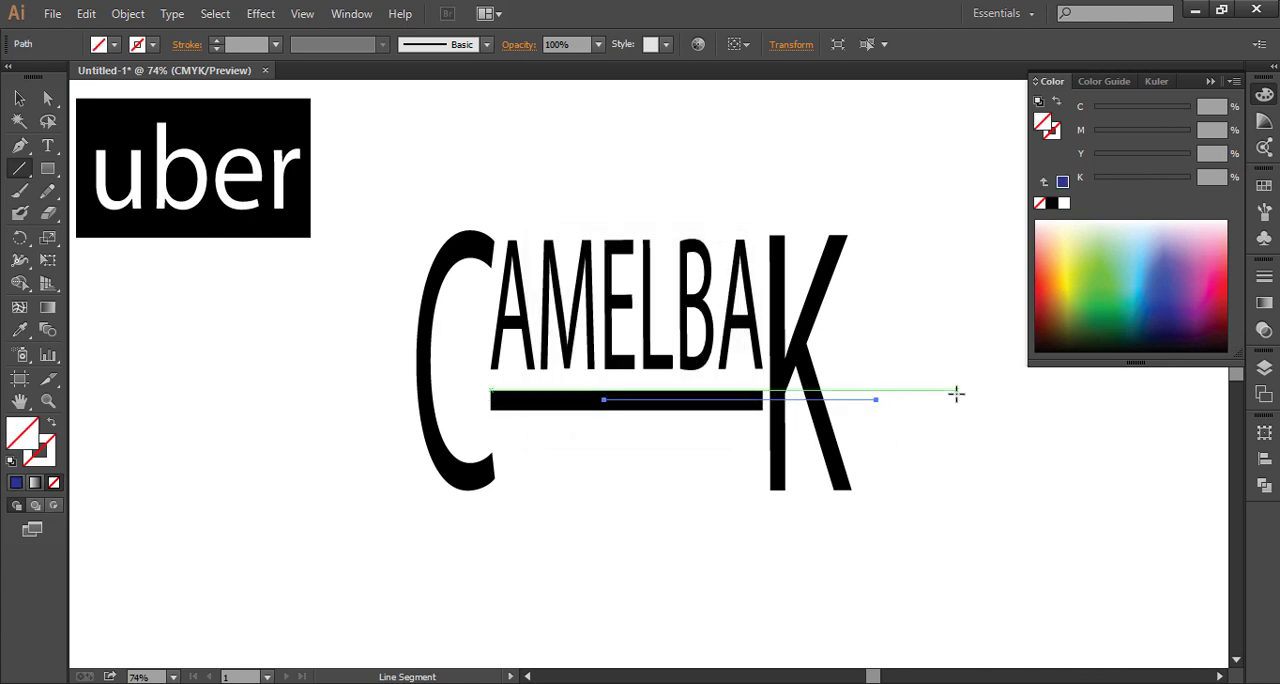
{"action": "key", "text": "ctrl+shift+a"}
{"action": "key", "text": "v"}
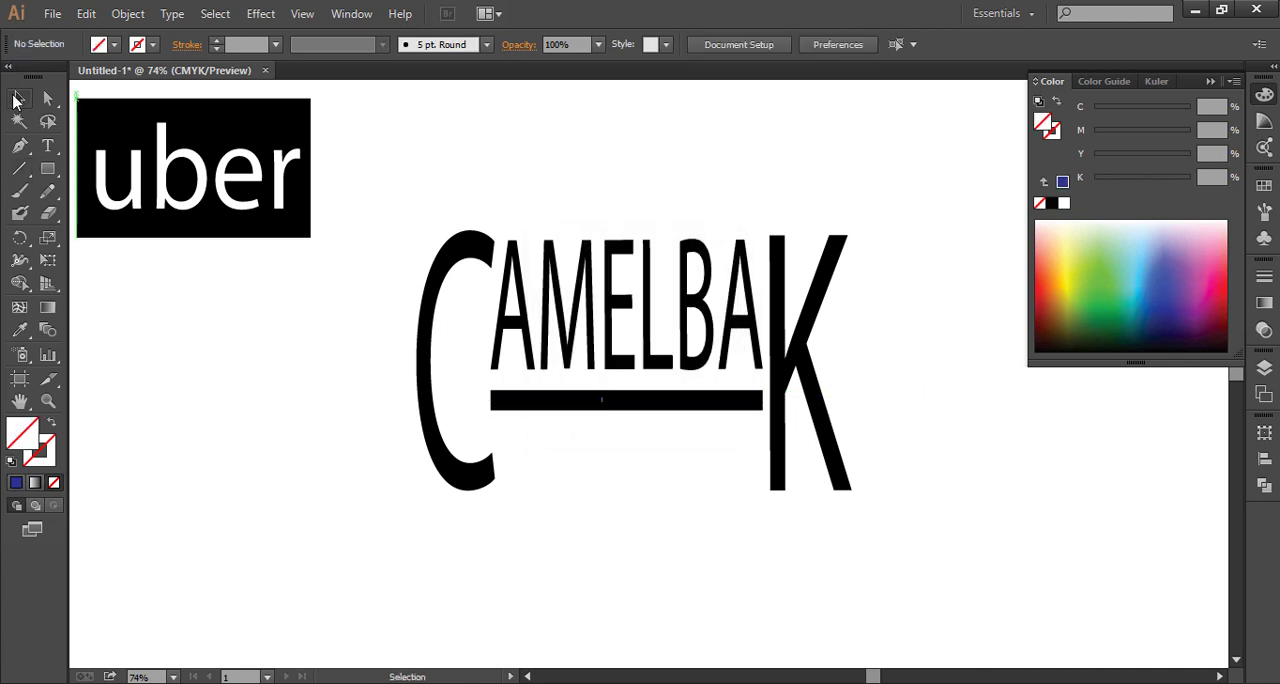
Recolour the expanded underline blue and place the CAMELBAK logo, reduced to about half size, below the uber logo
{"action": "left_click_drag", "start_coordinate": [680, 443], "coordinate": [607, 378]}
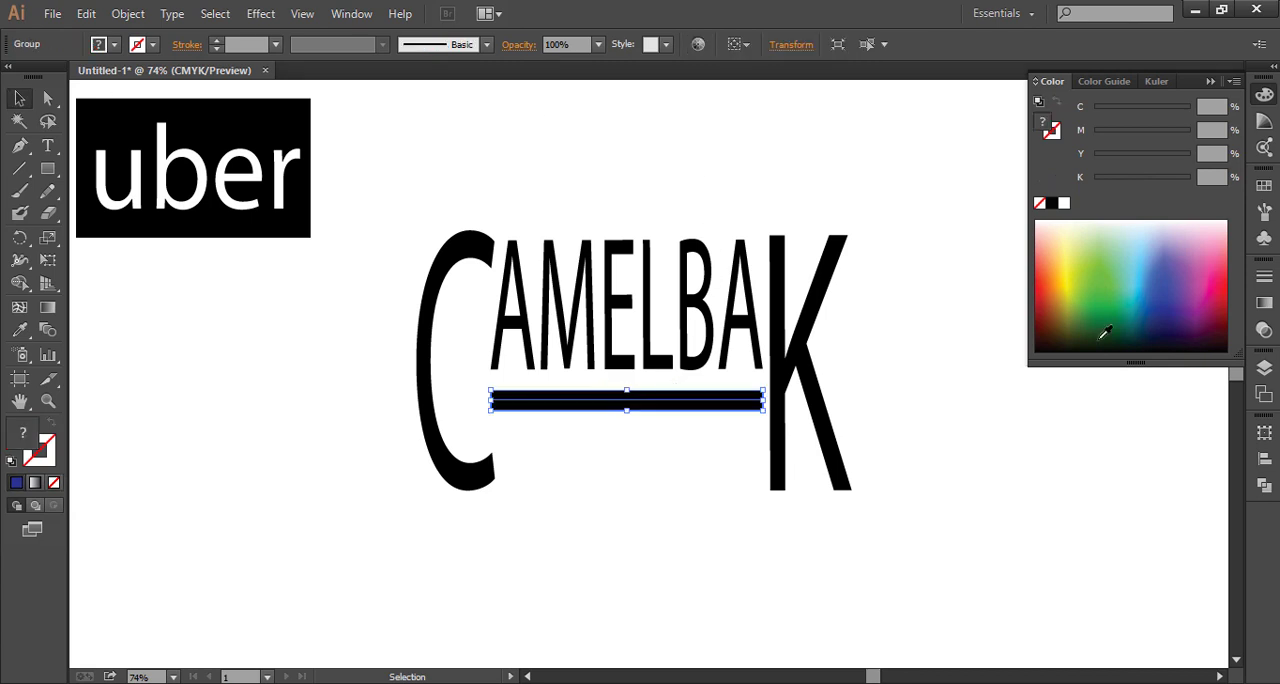
{"action": "left_click", "coordinate": [1123, 290]}
{"action": "left_click_drag", "start_coordinate": [684, 357], "coordinate": [188, 325]}
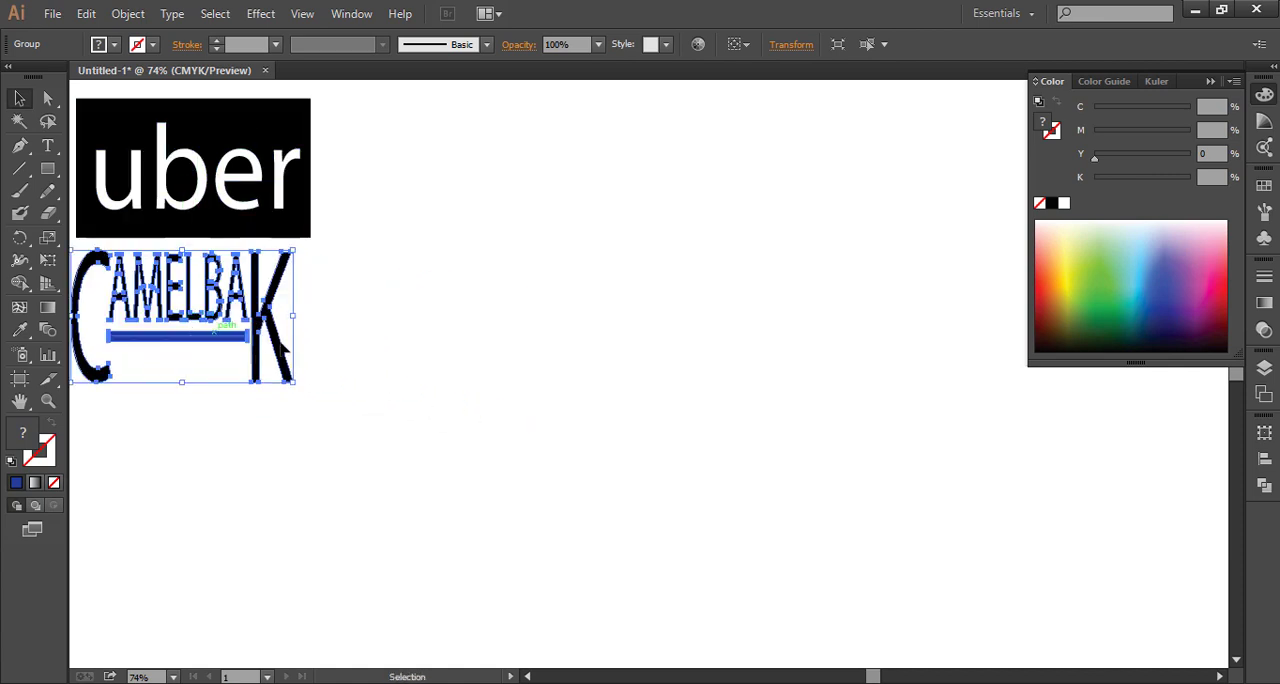
{"action": "left_click", "coordinate": [500, 370]}
Add the text SUBWAY in black 60 pt Myriad Pro on the empty canvas beside and below the finished logos
{"action": "key", "text": "alt+Tab"}
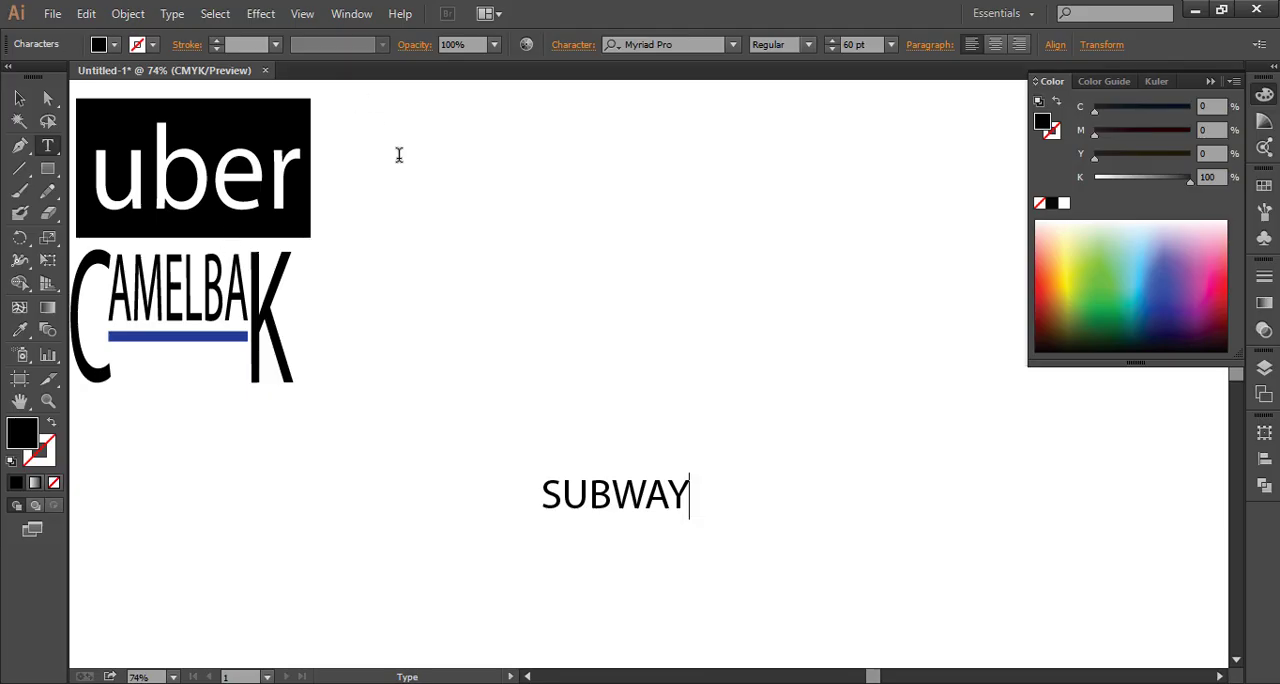
{"action": "left_click", "coordinate": [20, 122]}
{"action": "double_click", "coordinate": [19, 99]}
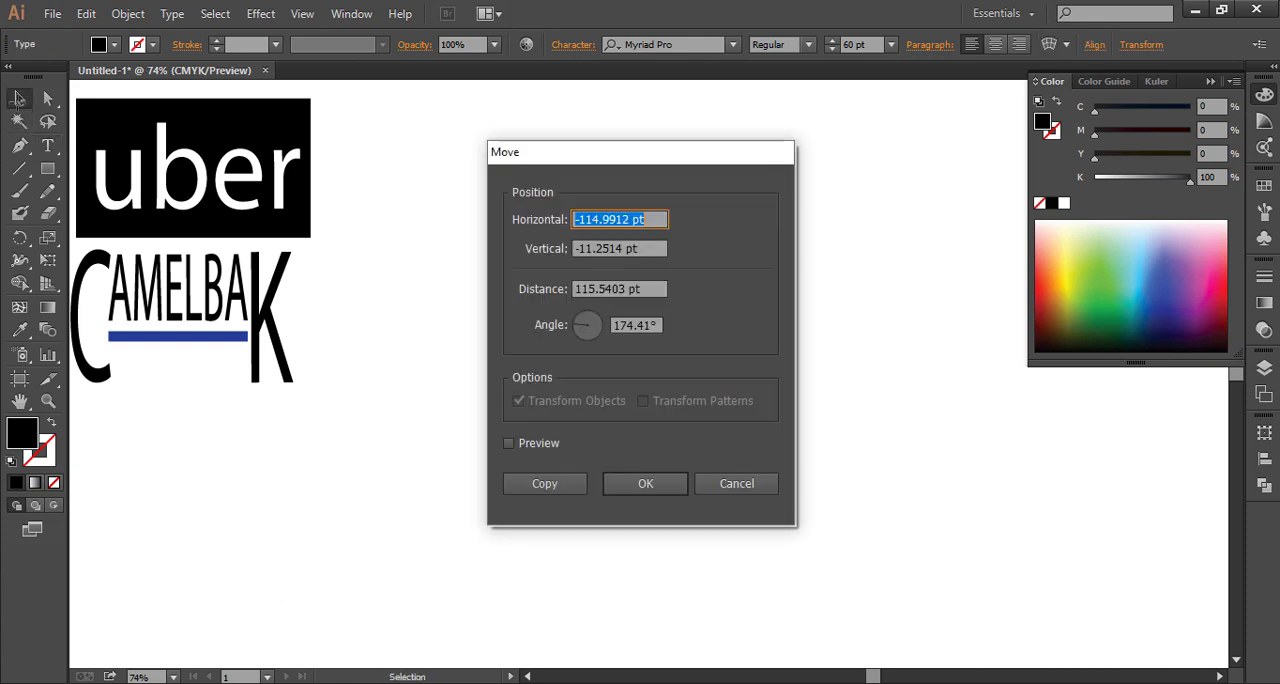
{"action": "left_click", "coordinate": [772, 489]}
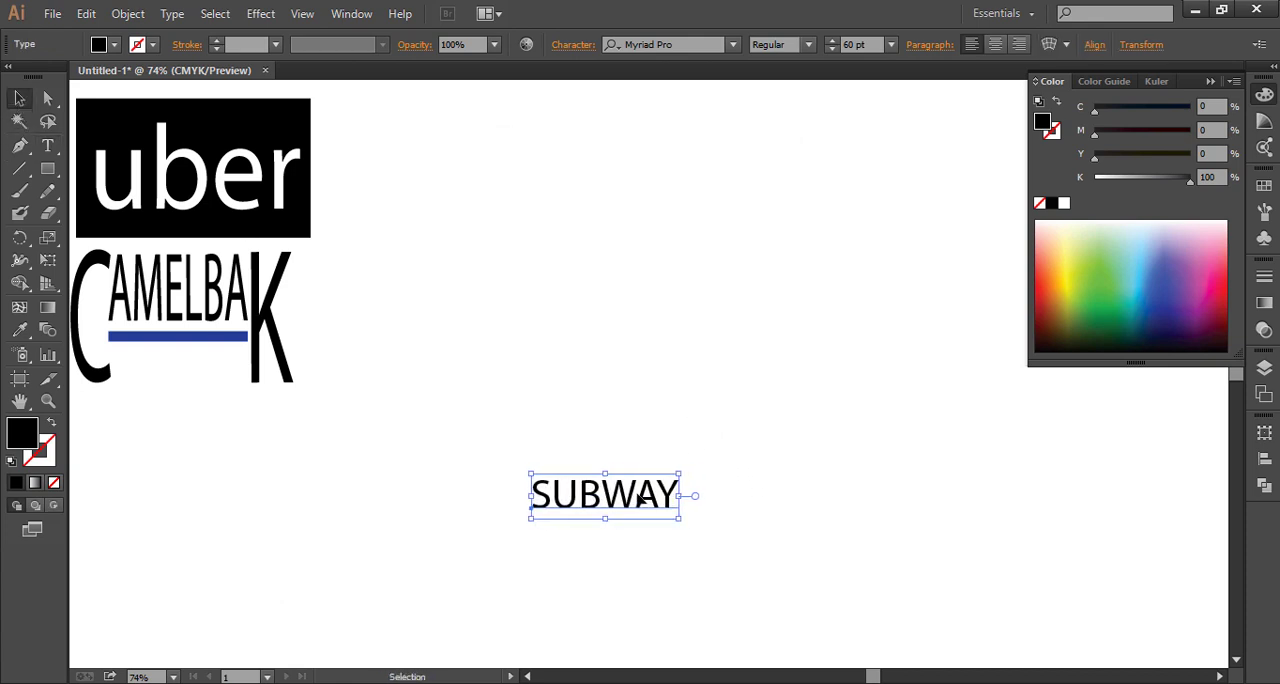
Set the SUBWAY text in the Impact font and enlarge it from its centre to about 127 pt
{"action": "key", "text": "t"}
{"action": "left_click_drag", "start_coordinate": [680, 495], "coordinate": [491, 486]}
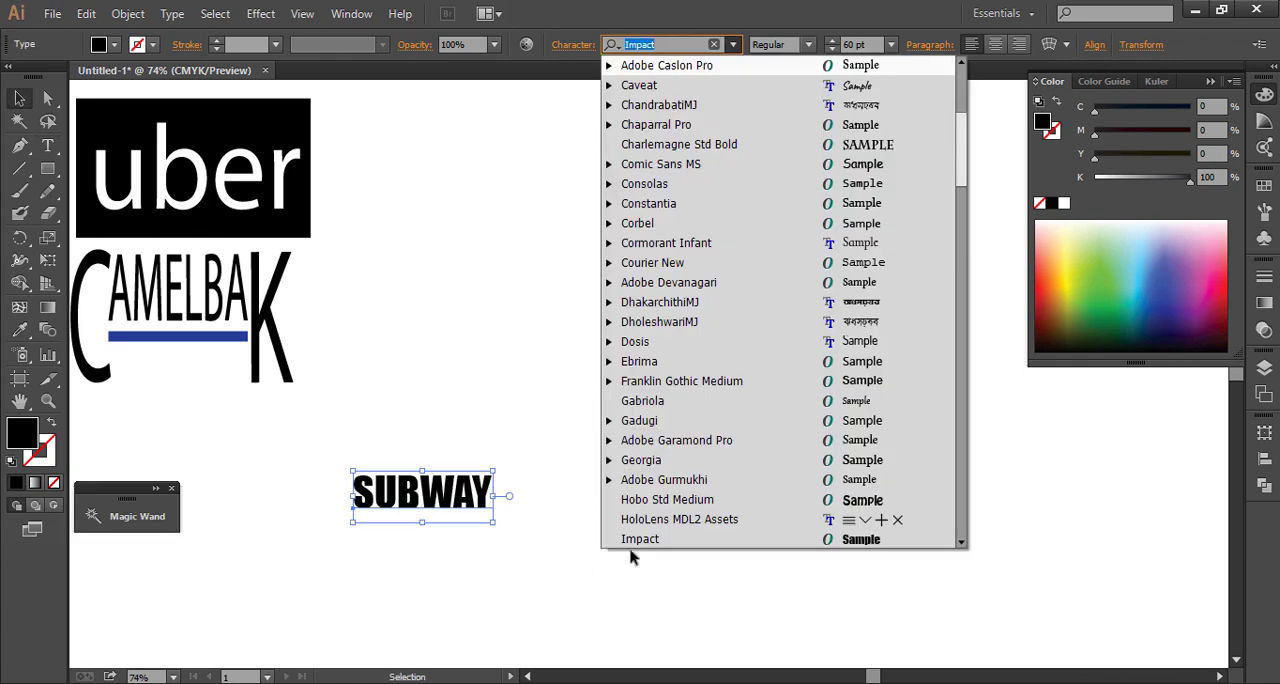
{"action": "key", "text": "Return"}
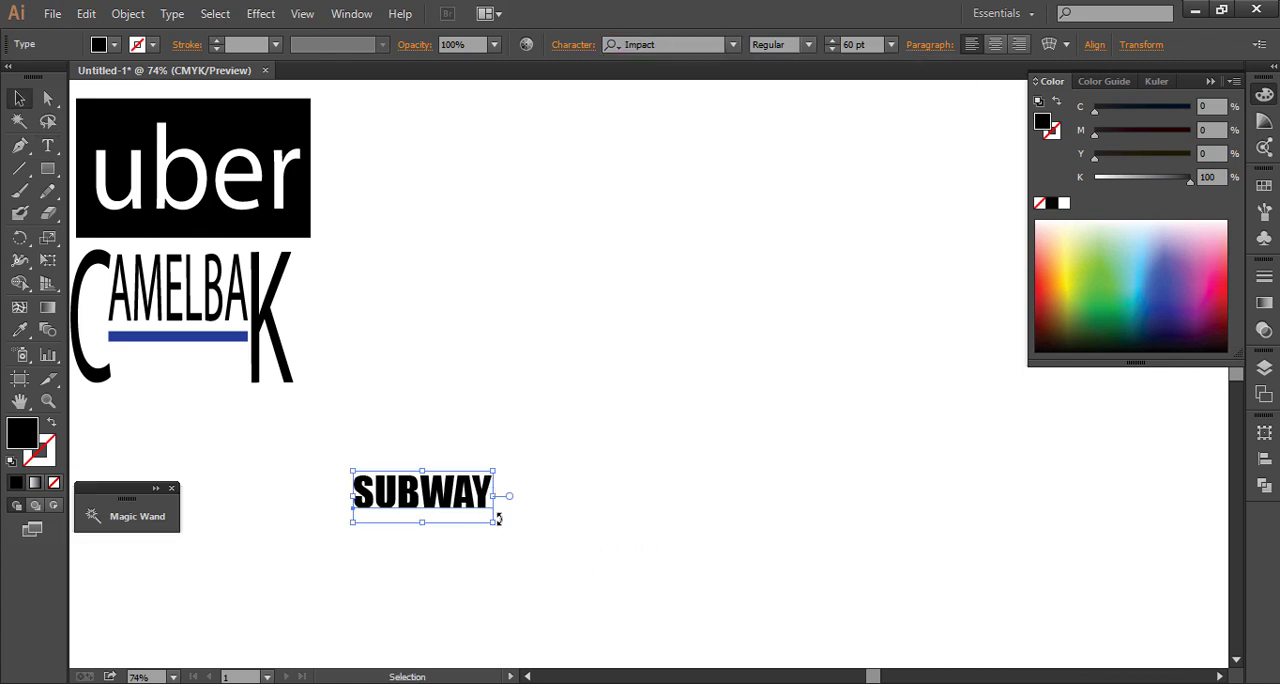
{"action": "left_click_drag", "start_coordinate": [493, 523], "coordinate": [572, 580]}
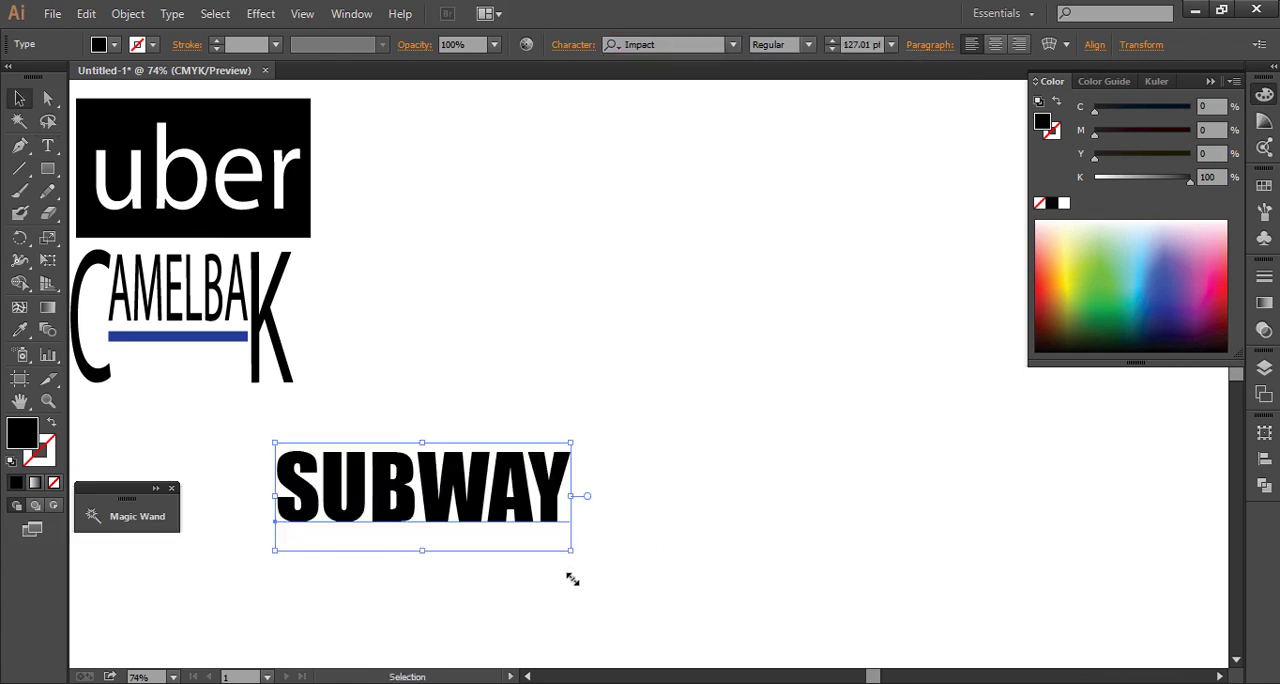
Move the SUBWAY text right and slightly up, into the open canvas area
{"action": "key", "text": "t"}
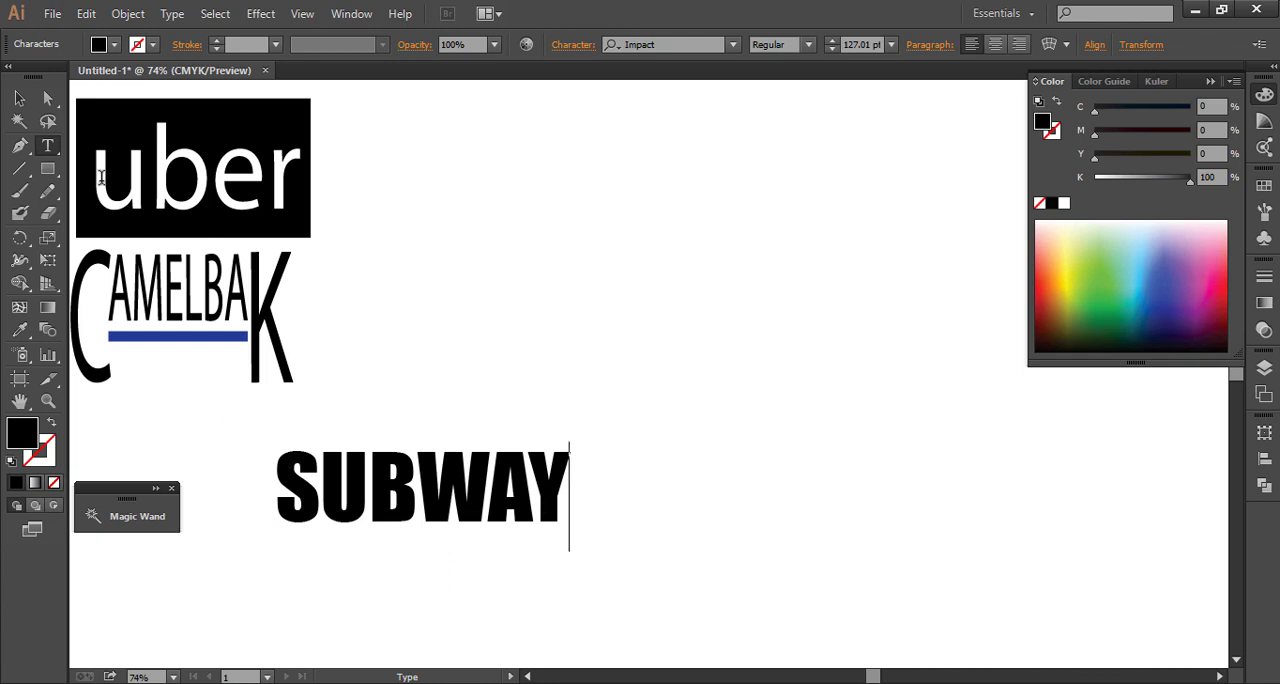
{"action": "double_click", "coordinate": [19, 97]}
{"action": "left_click", "coordinate": [709, 493]}
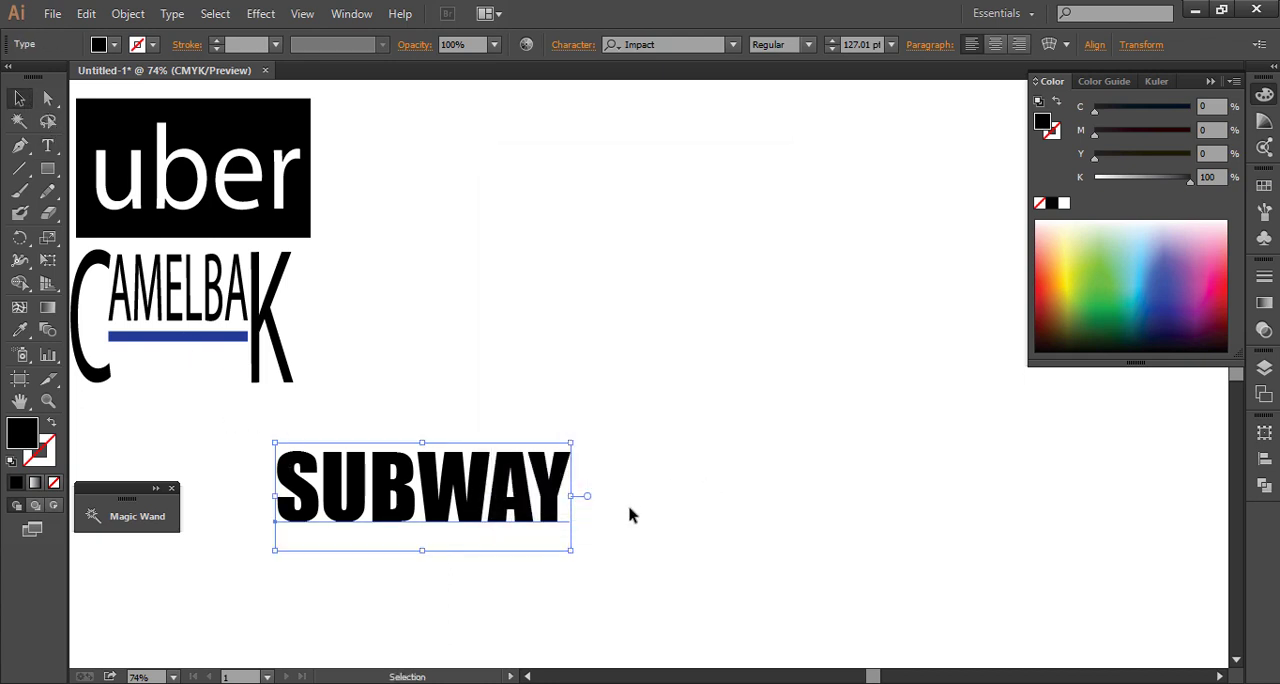
{"action": "left_click_drag", "start_coordinate": [345, 512], "coordinate": [581, 469]}
{"action": "left_click", "coordinate": [432, 558]}
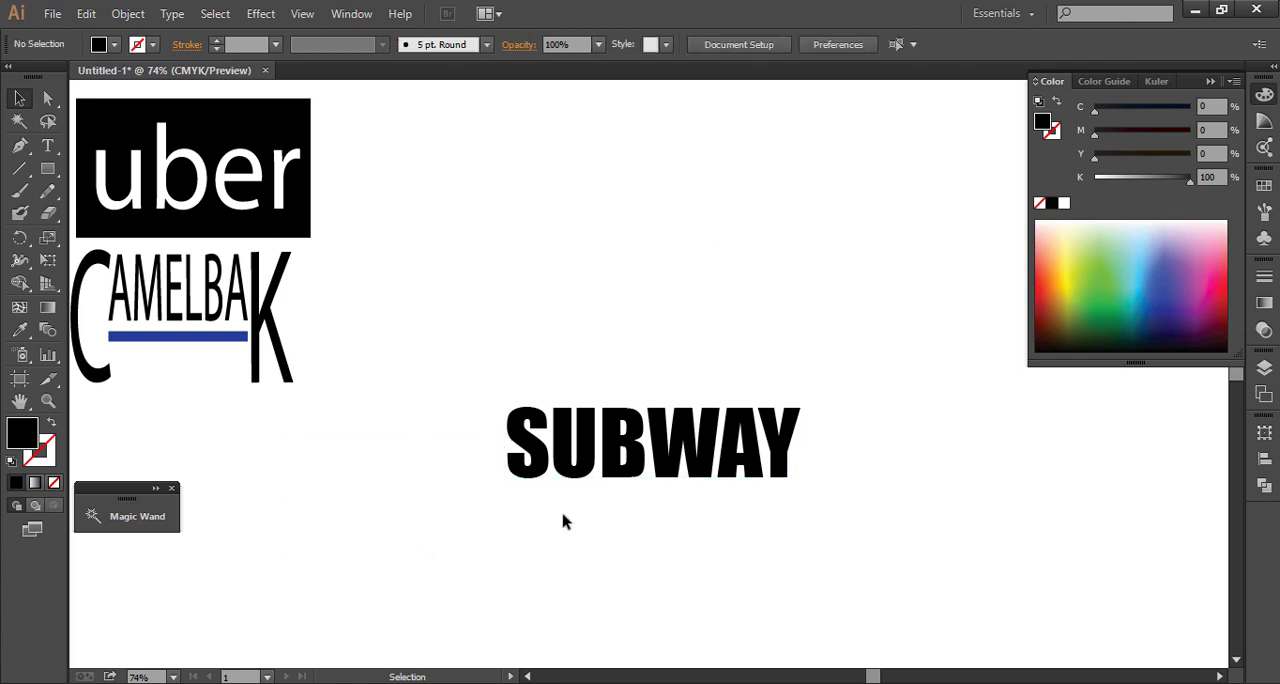
Delete the S and the Y from the SUBWAY text and move the remaining UBWA up and slightly right
{"action": "left_click_drag", "start_coordinate": [477, 358], "coordinate": [768, 500]}
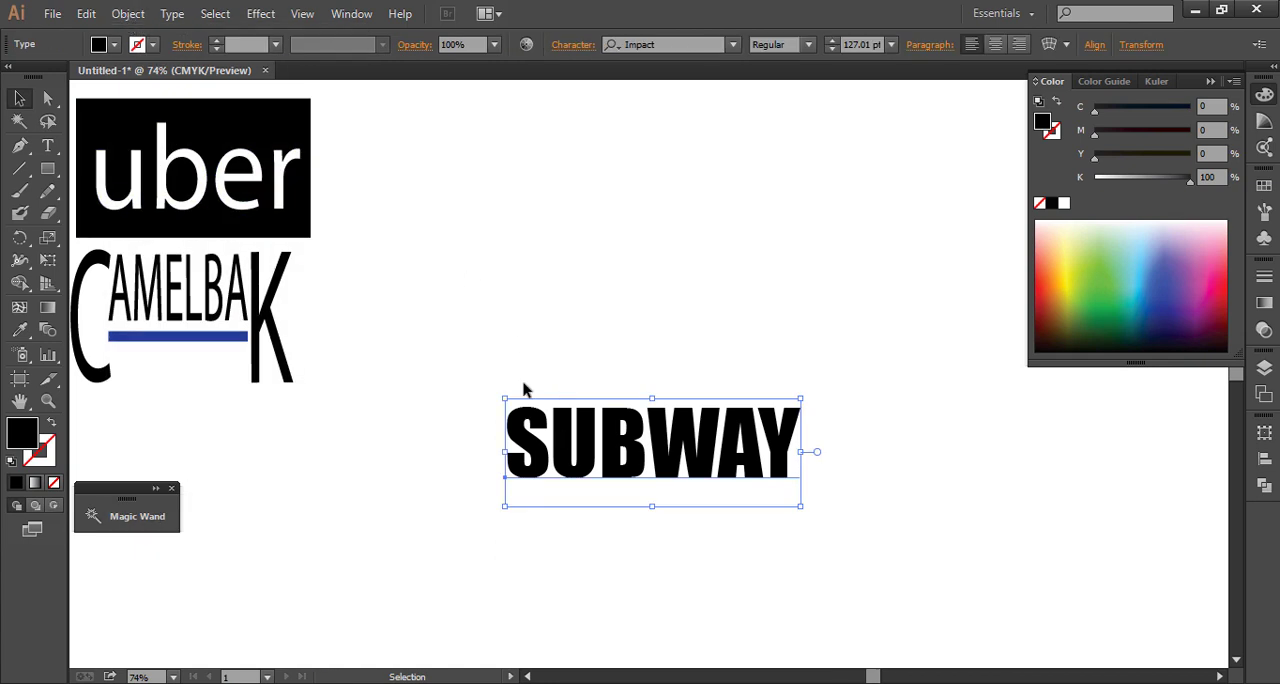
{"action": "double_click", "coordinate": [550, 447]}
{"action": "key", "text": "ctrl+a"}
{"action": "key", "text": "ctrl+h"}
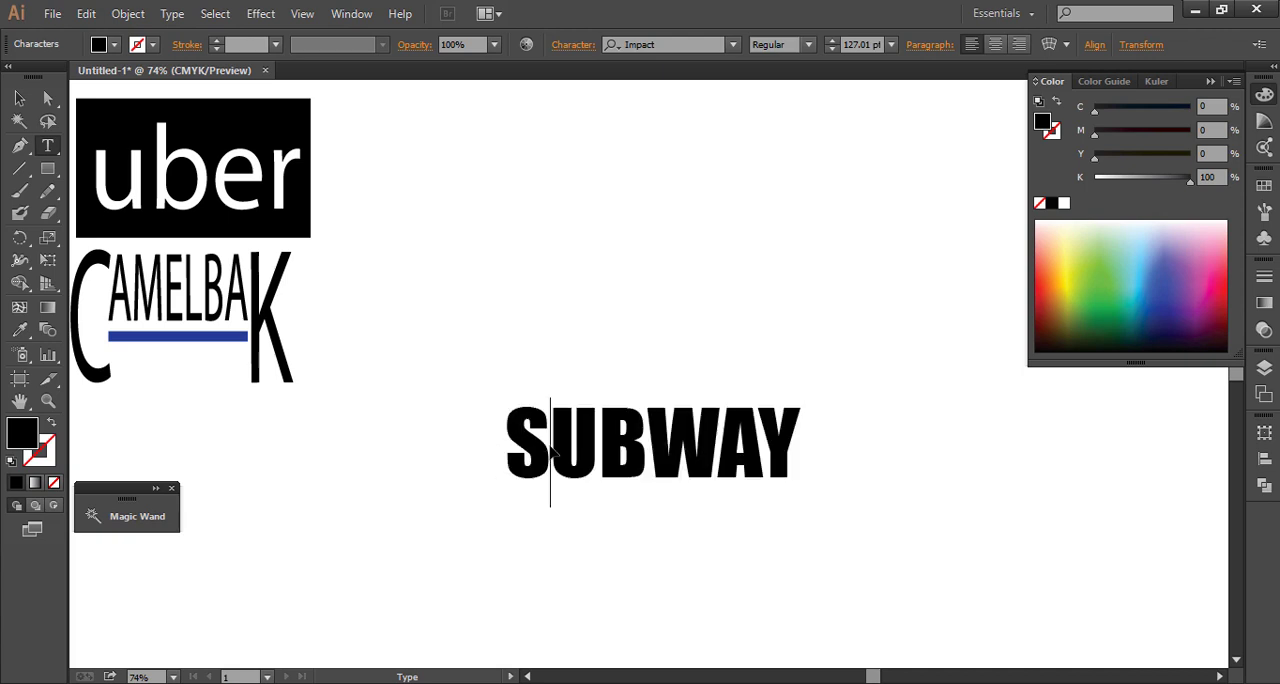
{"action": "key", "text": "BackSpace"}
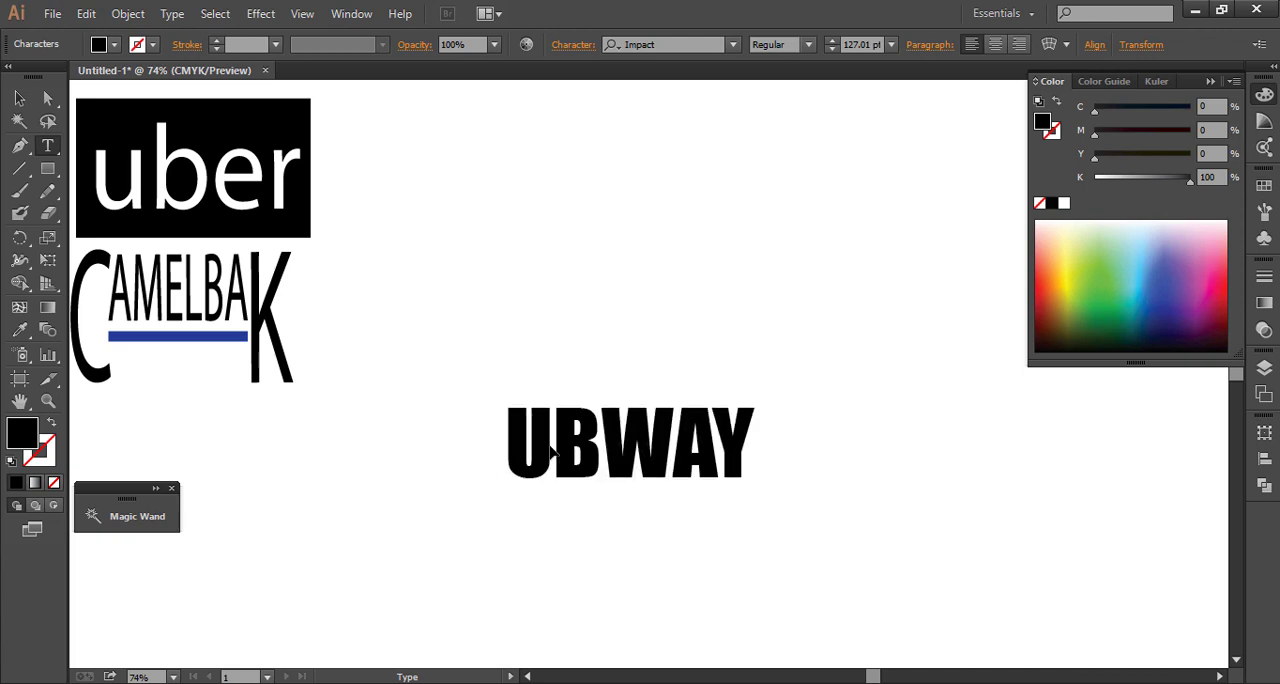
{"action": "double_click", "coordinate": [713, 447]}
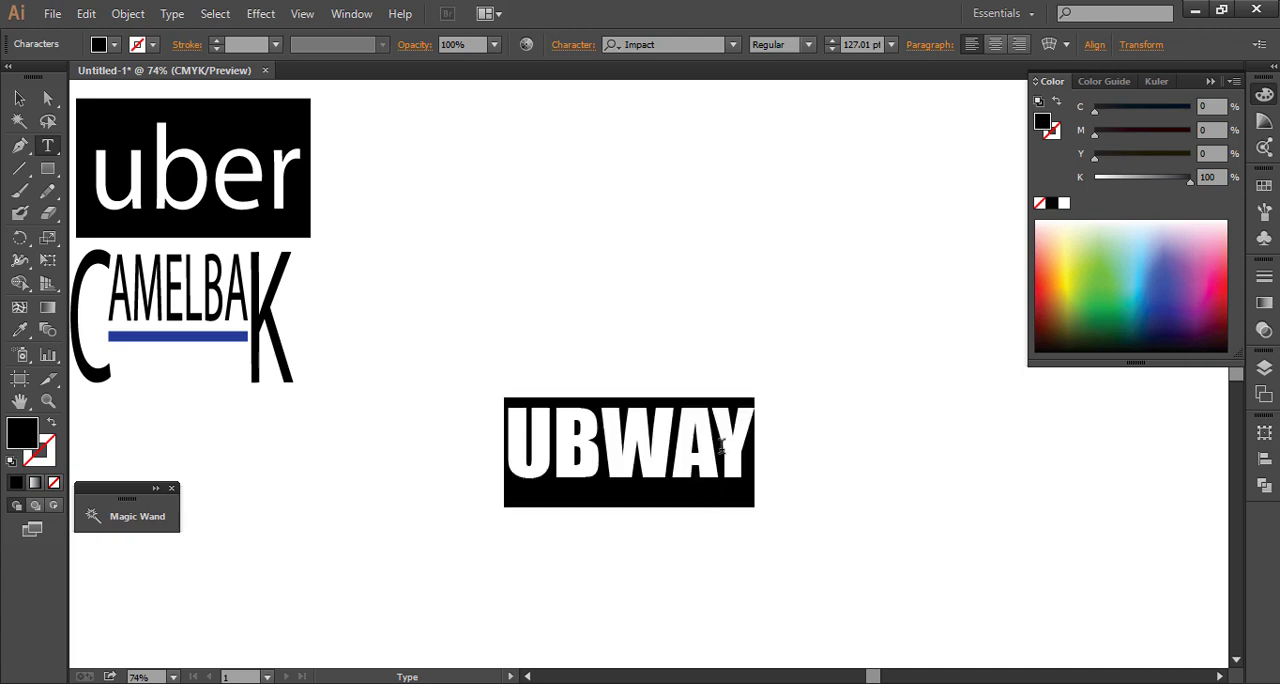
{"action": "left_click", "coordinate": [693, 452]}
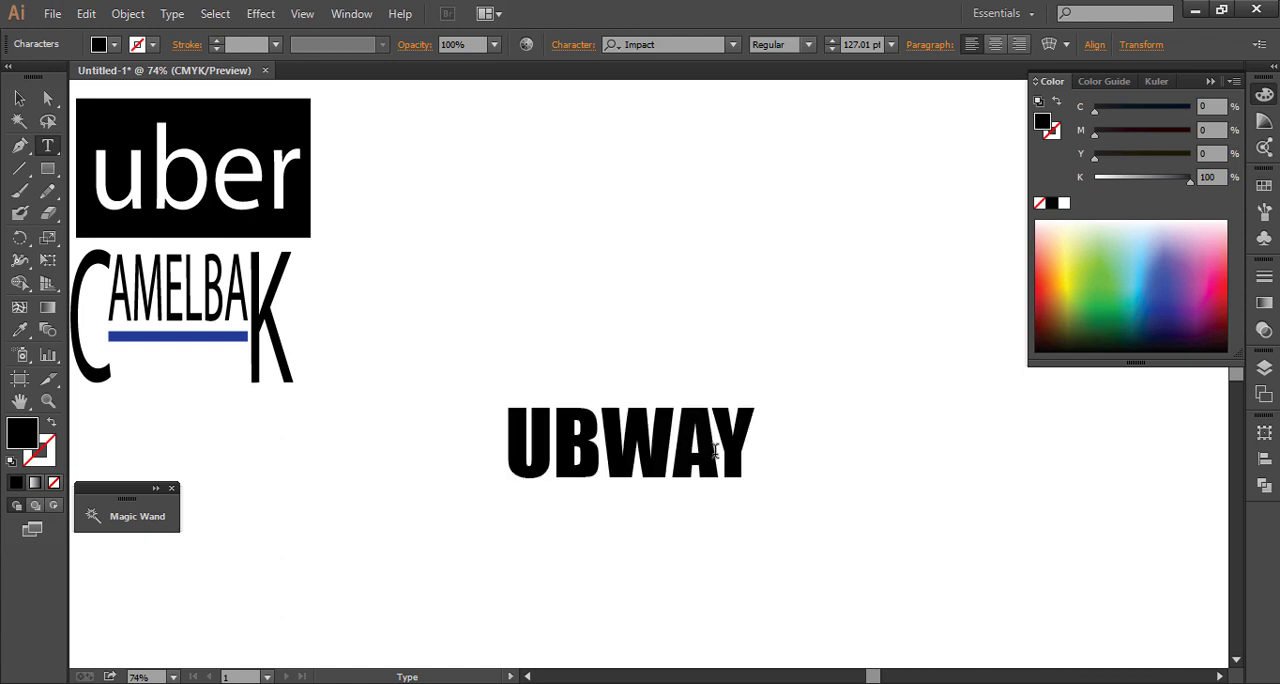
{"action": "key", "text": "Delete"}
{"action": "key", "text": "Escape"}
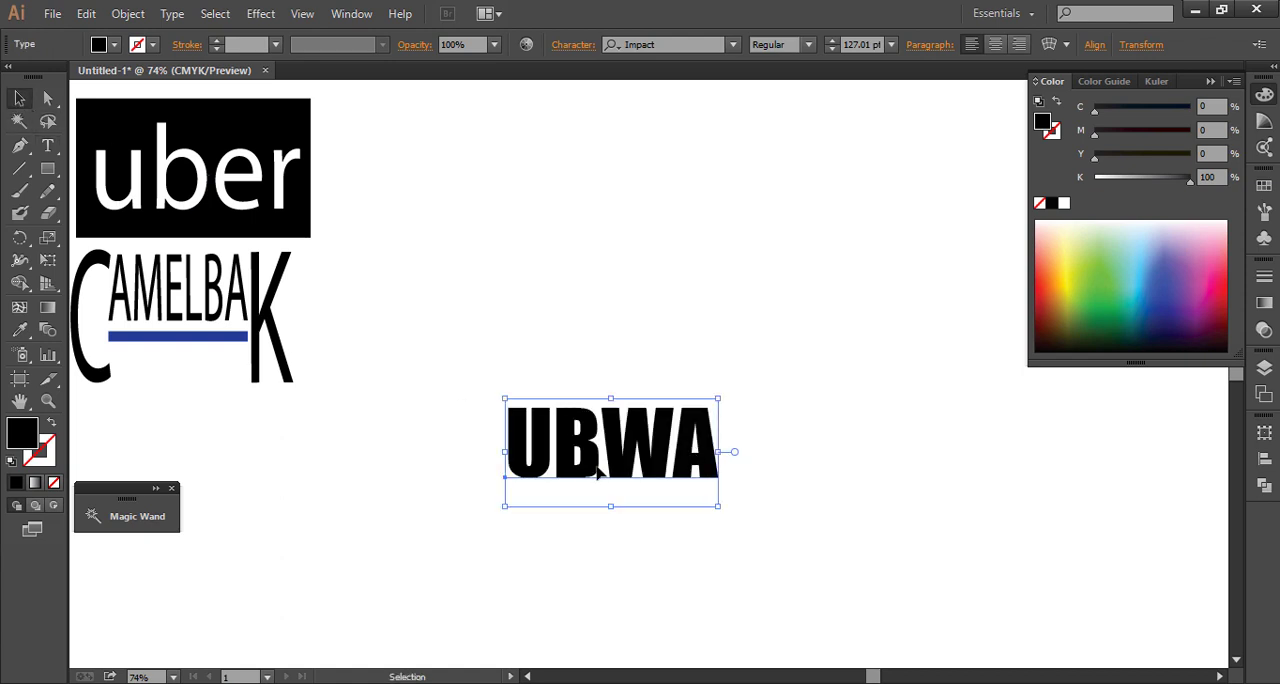
{"action": "left_click_drag", "start_coordinate": [598, 474], "coordinate": [646, 366]}
{"action": "left_click", "coordinate": [646, 494]}
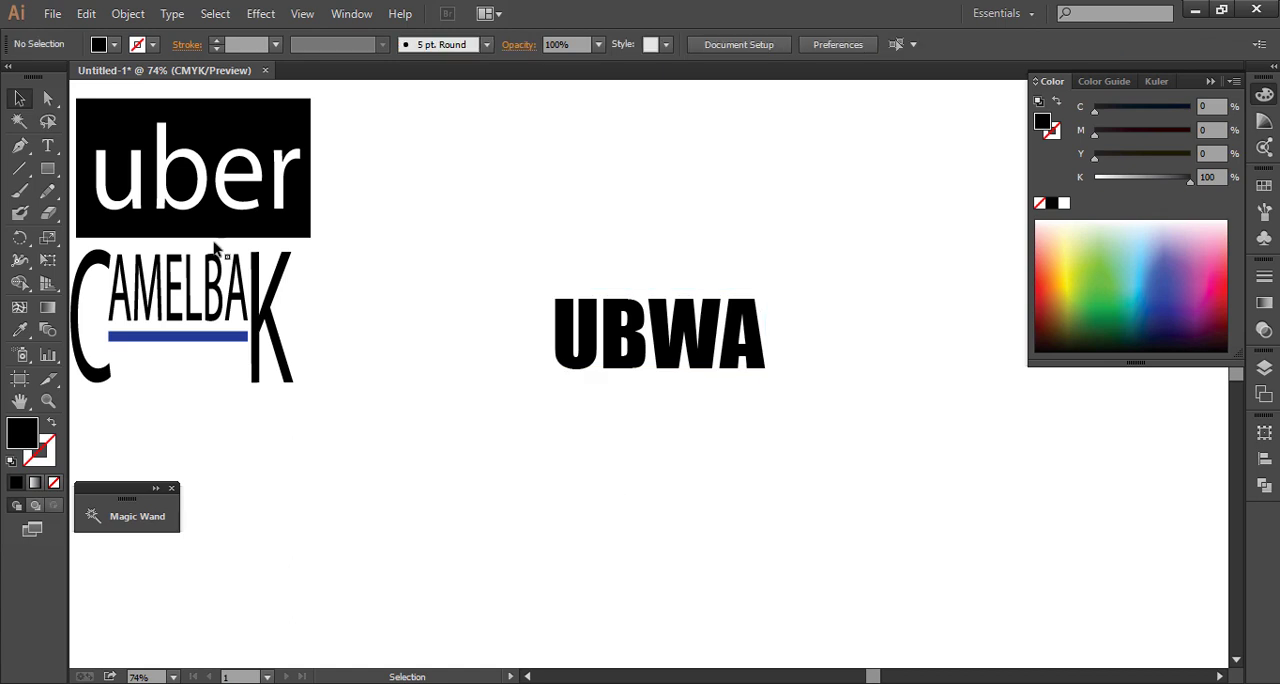
Add a separate 60 pt letter S below the UBWA text and set it in the BatmanForeverAlternate font
{"action": "left_click", "coordinate": [47, 145]}
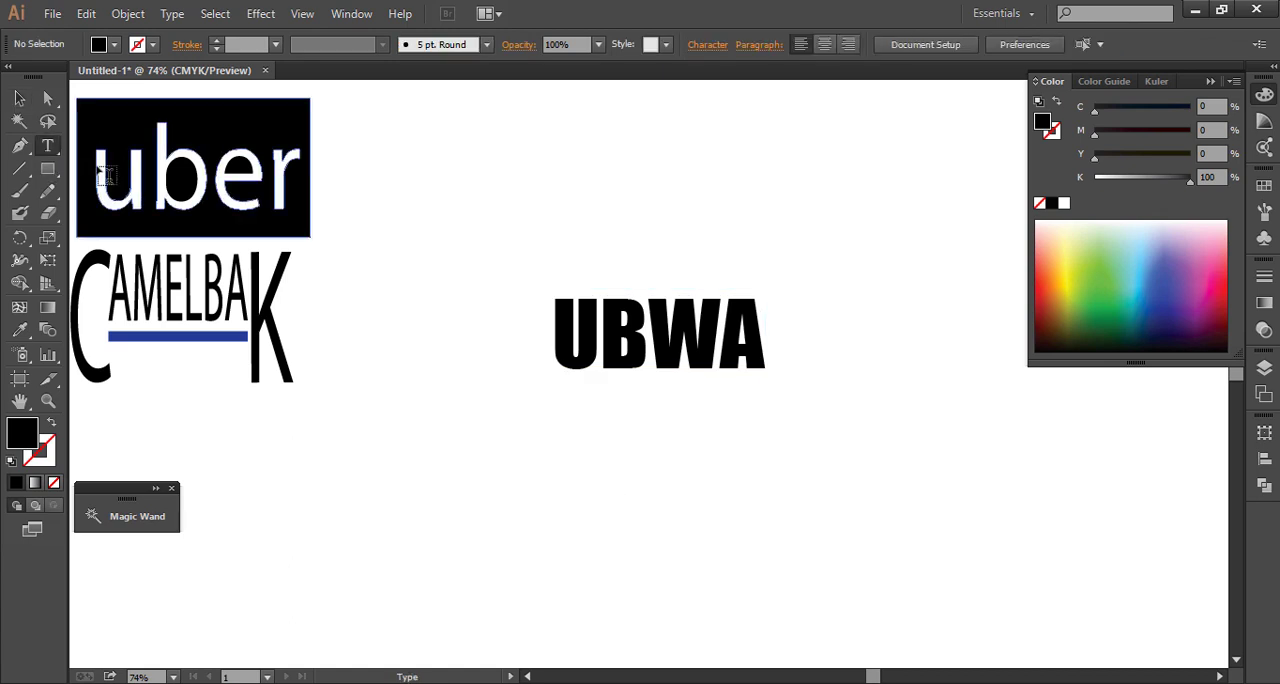
{"action": "left_click", "coordinate": [435, 490]}
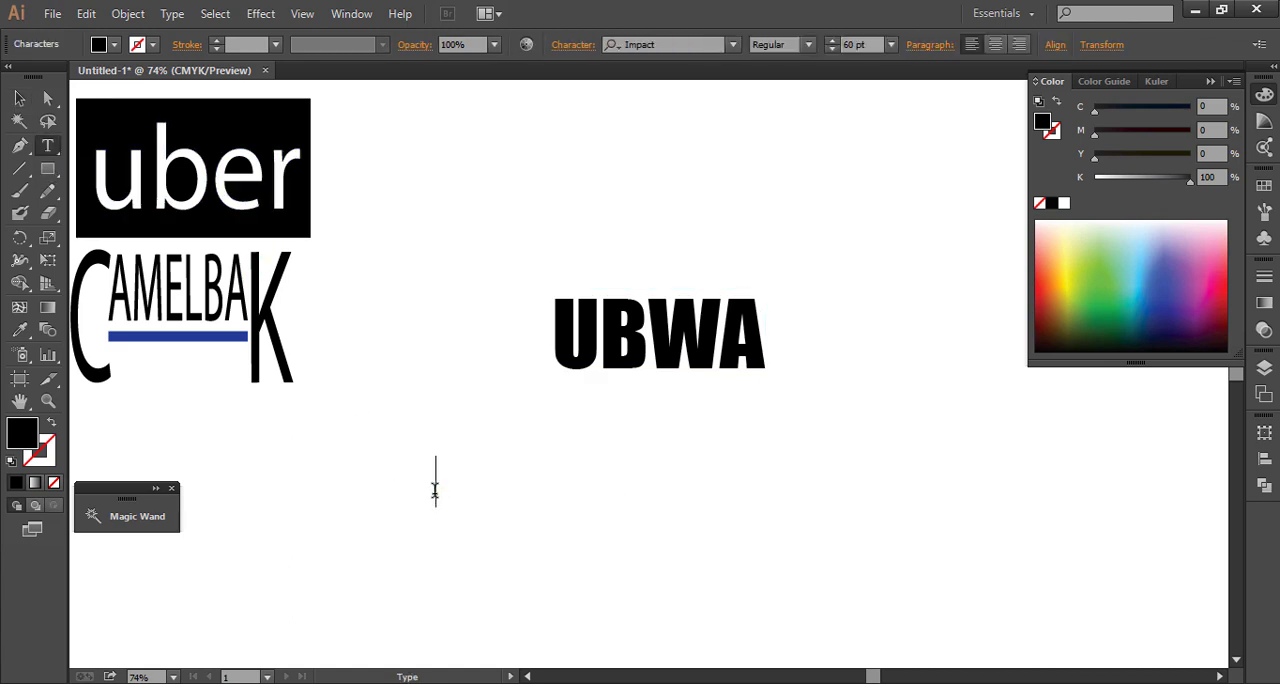
{"action": "type", "text": "S"}
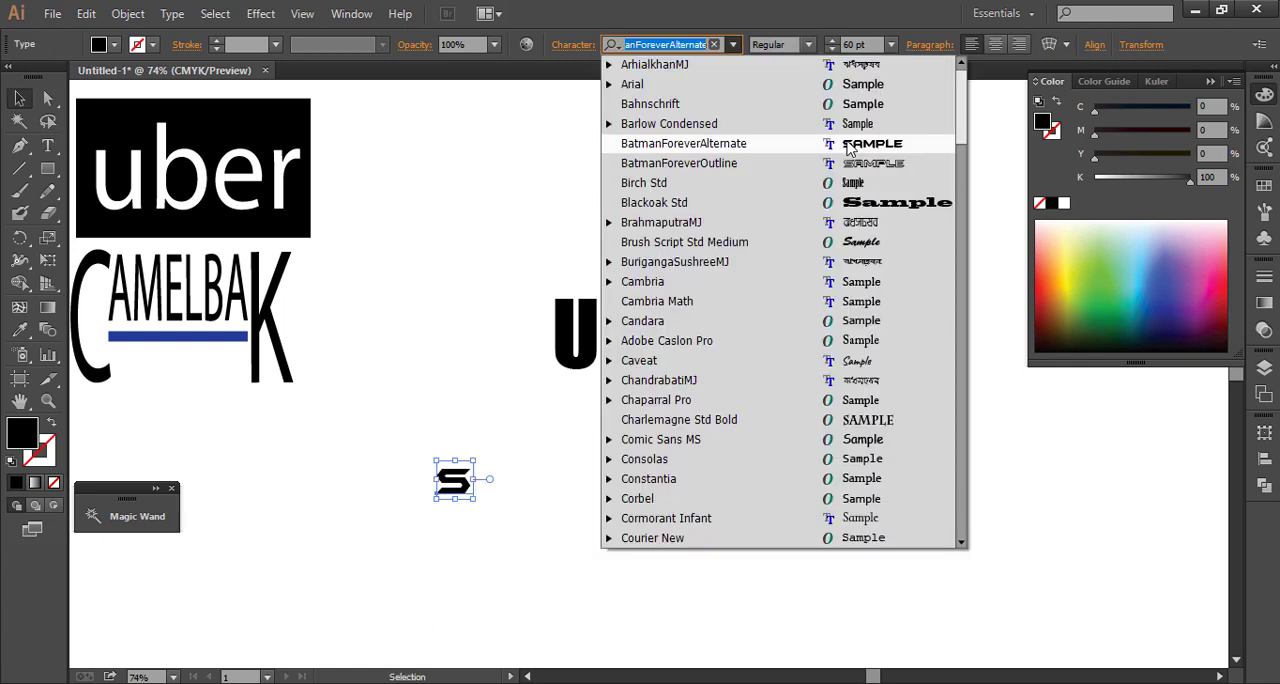
{"action": "key", "text": "Down"}
{"action": "key", "text": "Down"}
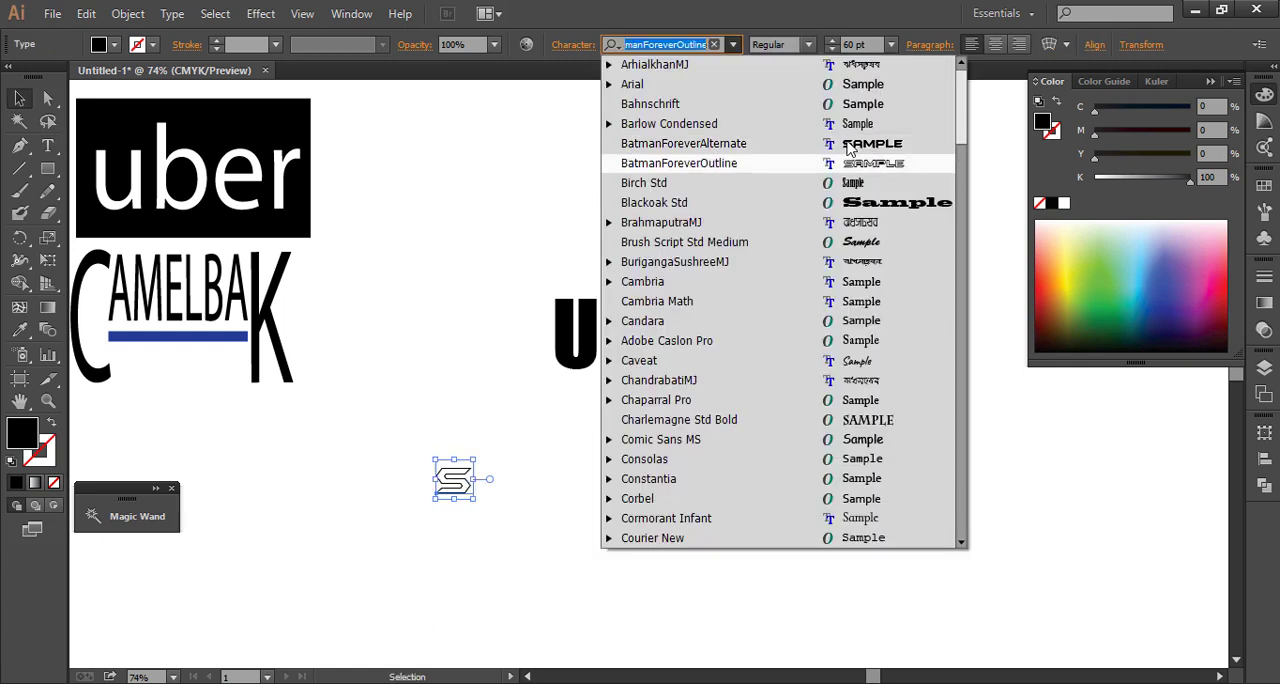
{"action": "key", "text": "Up"}
{"action": "key", "text": "Up"}
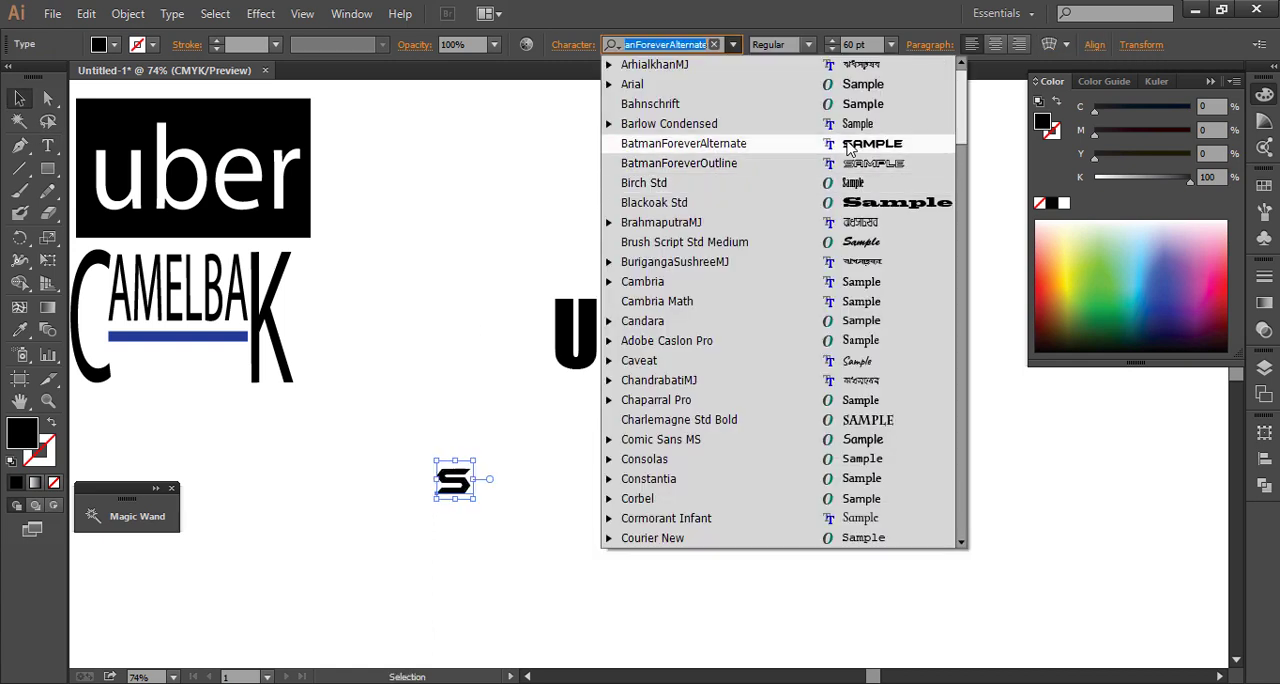
{"action": "left_click", "coordinate": [849, 148]}
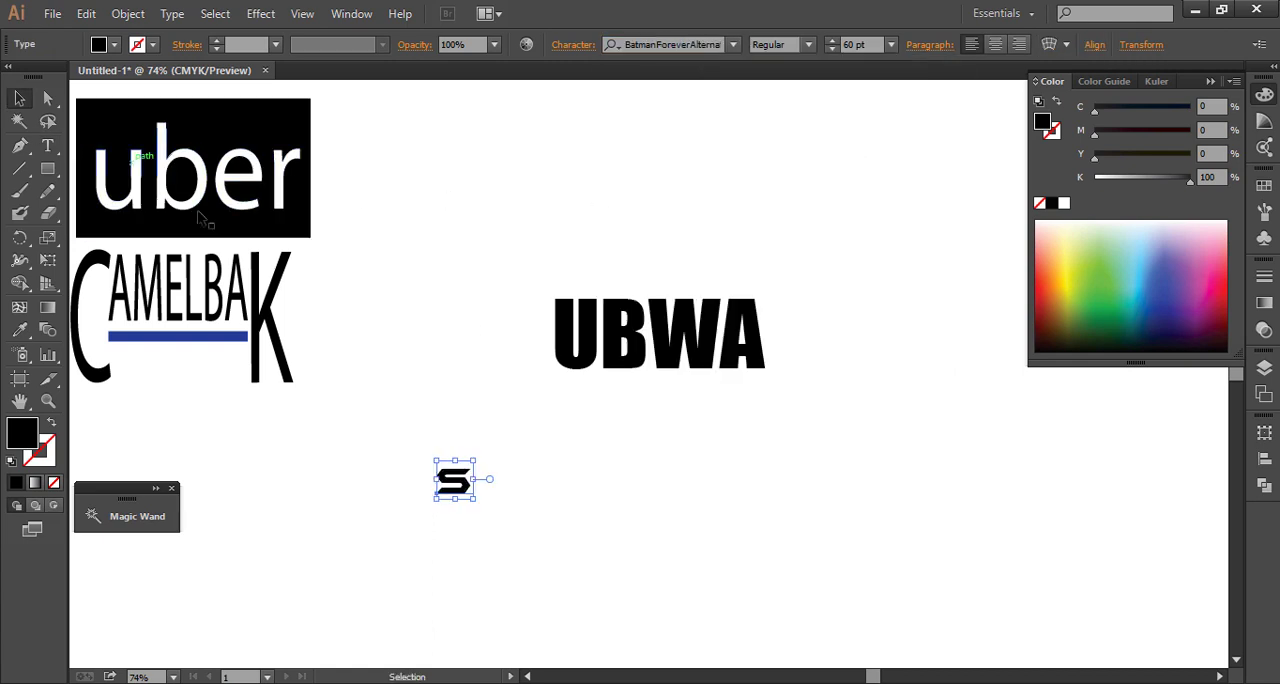
Enlarge the S to about 156 pt, narrow it to match the UBWA letters' height, and align it directly before the U
{"action": "left_click", "coordinate": [19, 334]}
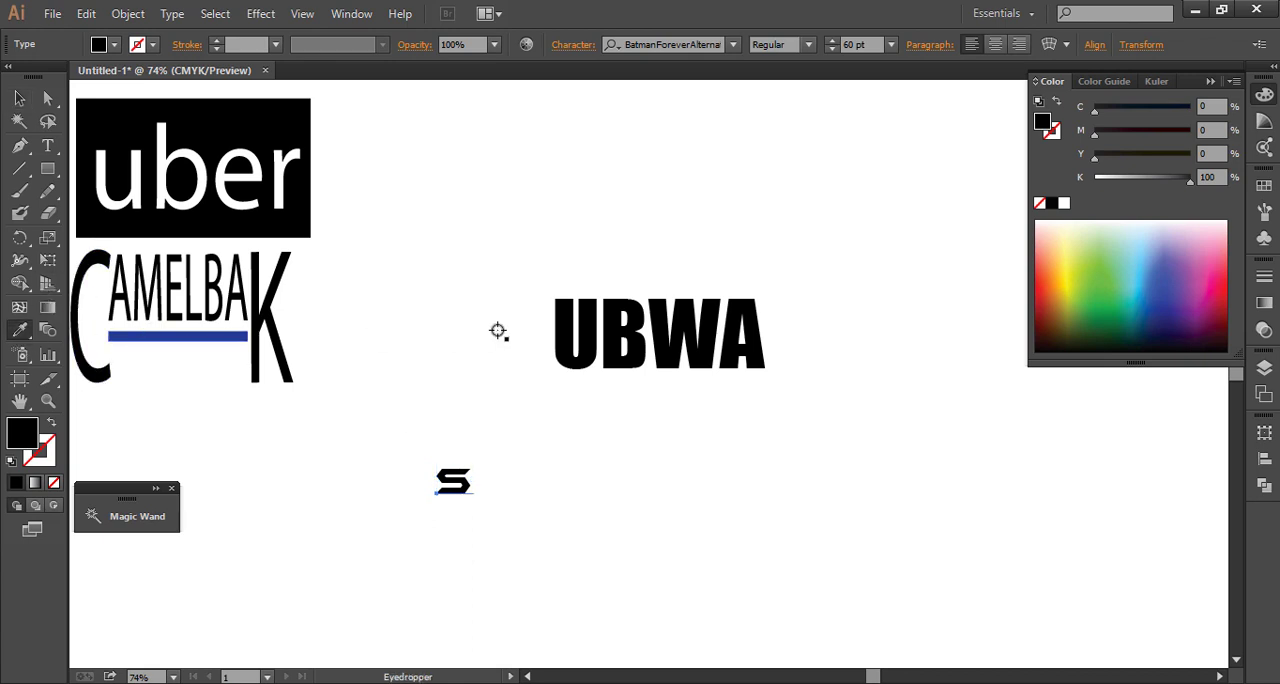
{"action": "left_click", "coordinate": [24, 100]}
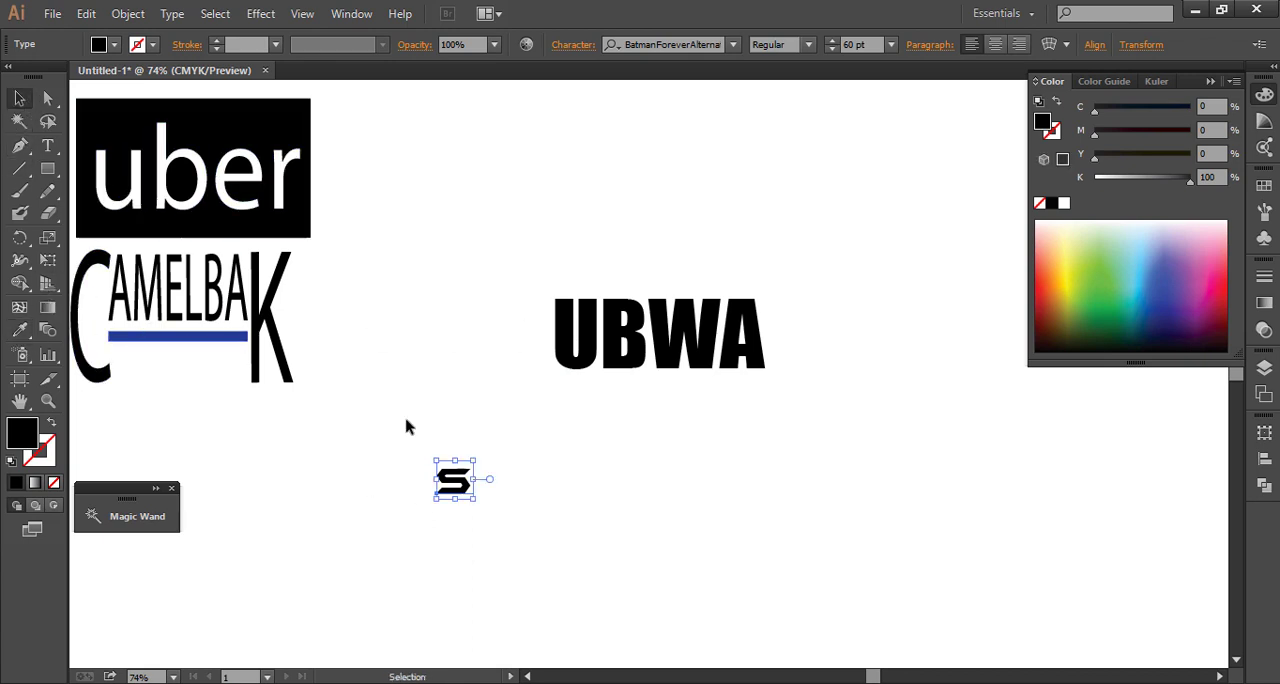
{"action": "left_click_drag", "start_coordinate": [474, 500], "coordinate": [535, 344]}
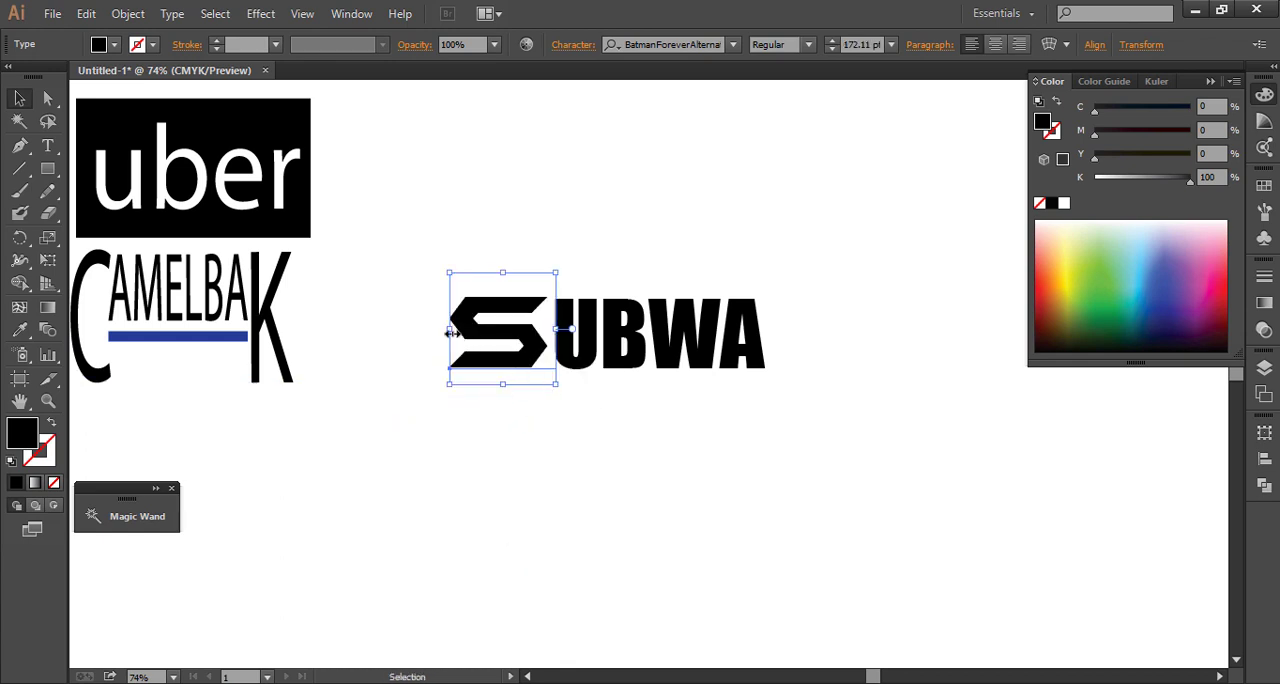
{"action": "left_click_drag", "start_coordinate": [452, 333], "coordinate": [476, 335]}
{"action": "left_click_drag", "start_coordinate": [515, 388], "coordinate": [516, 373]}
{"action": "key", "text": "Down"}
{"action": "key", "text": "Down"}
{"action": "key", "text": "Down"}
{"action": "key", "text": "Down"}
{"action": "key", "text": "Down"}
{"action": "key", "text": "Down"}
{"action": "key", "text": "Down"}
{"action": "key", "text": "Down"}
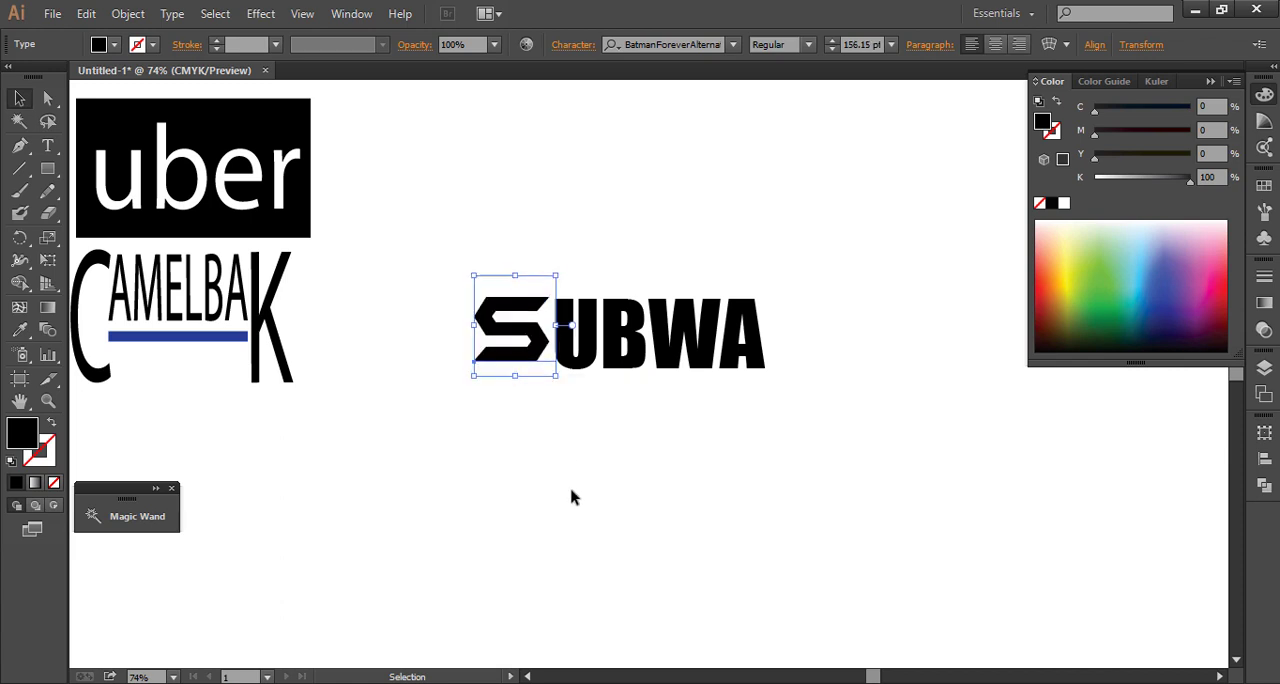
{"action": "left_click", "coordinate": [462, 503]}
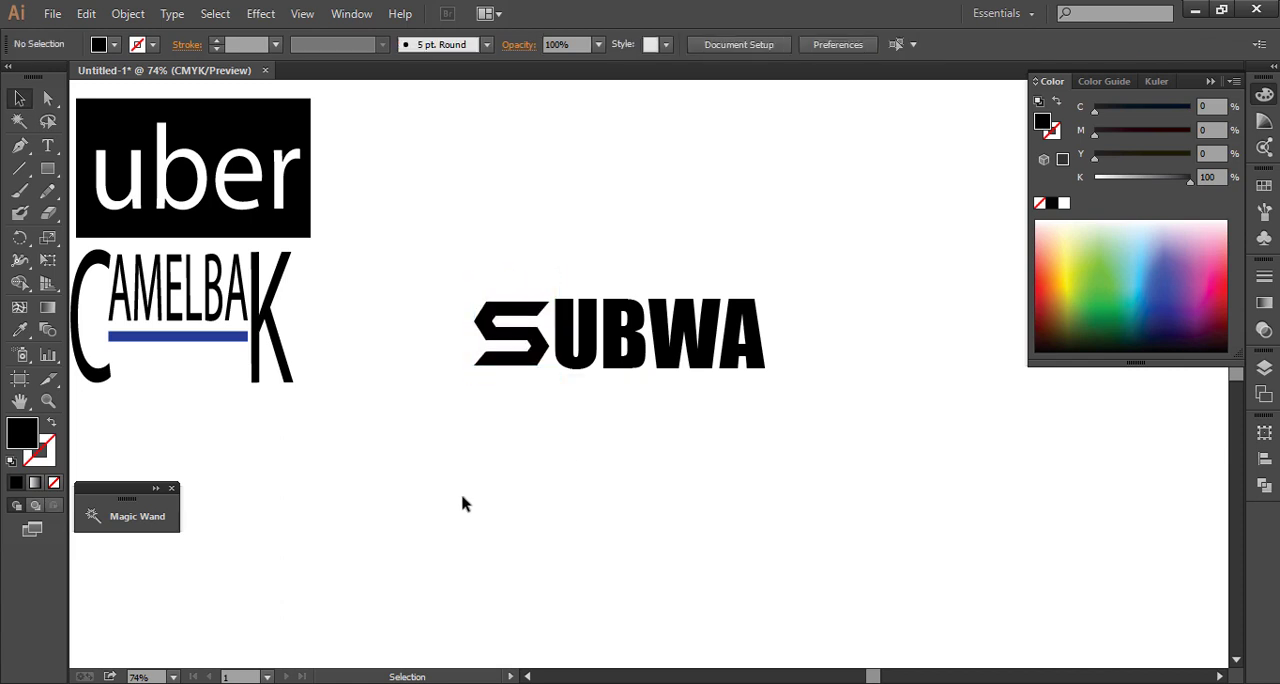
Expand the S text into editable outlines with both Object and Fill included
{"action": "left_click", "coordinate": [493, 360]}
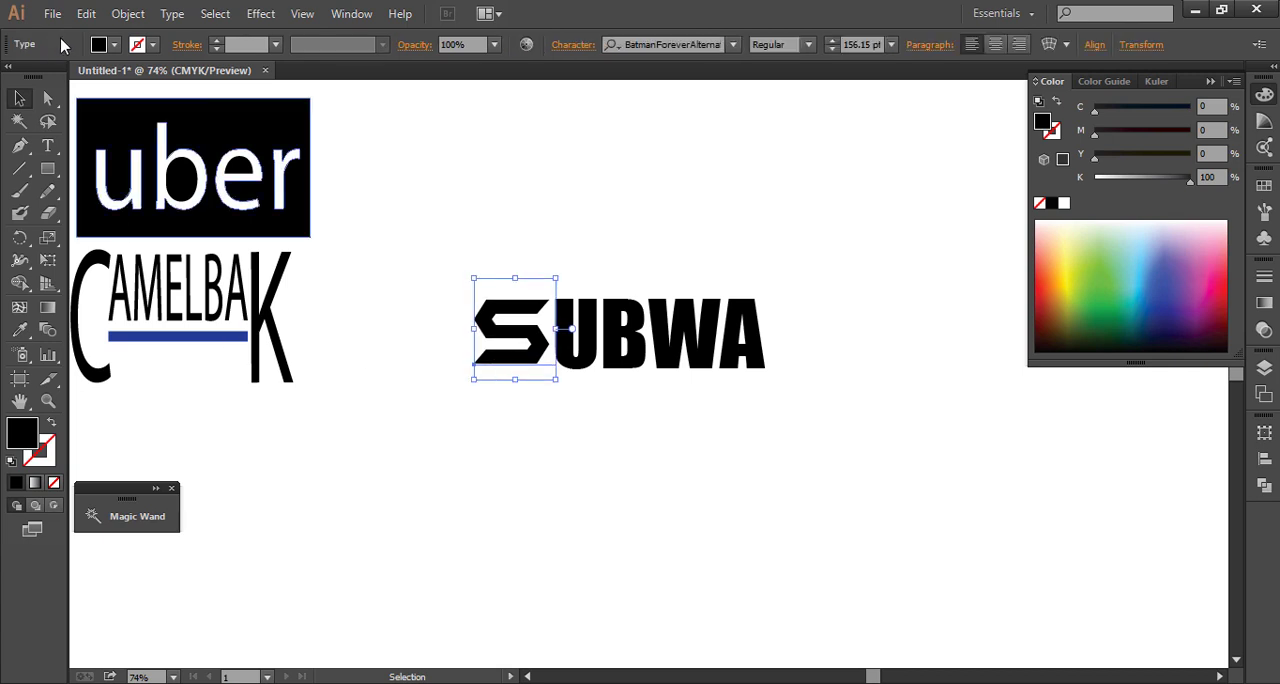
{"action": "left_click", "coordinate": [128, 14]}
{"action": "left_click", "coordinate": [189, 214]}
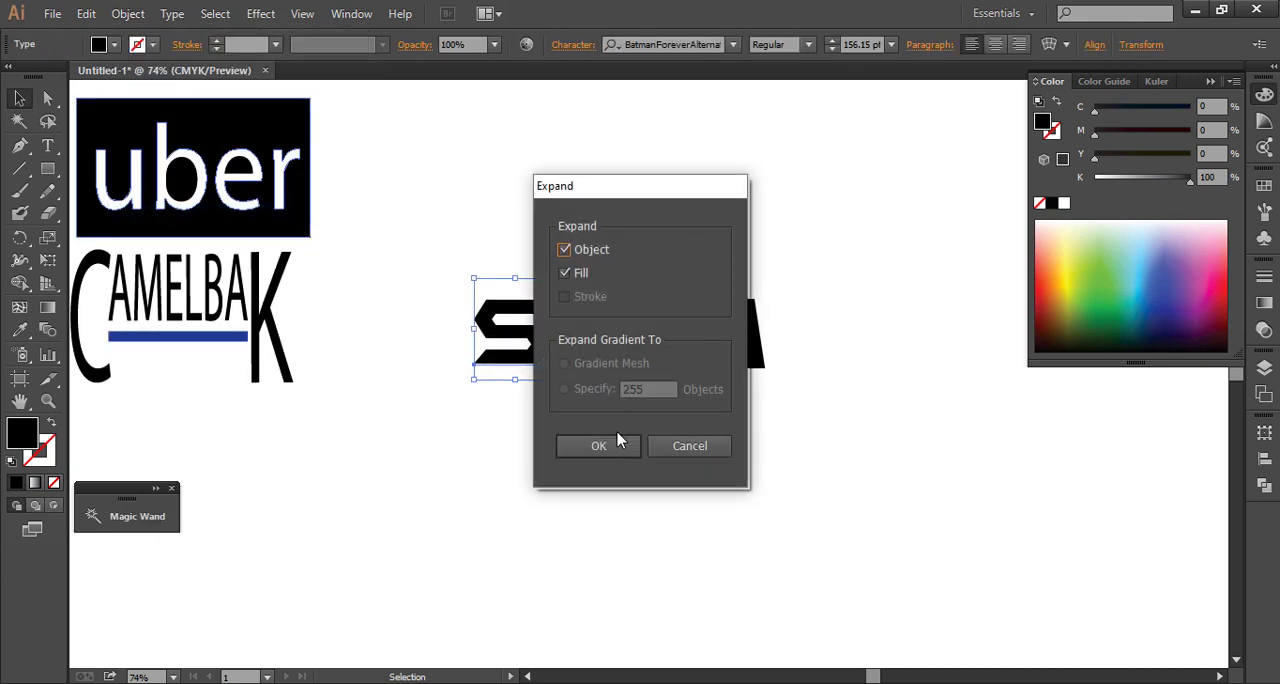
{"action": "left_click", "coordinate": [617, 443]}
{"action": "left_click", "coordinate": [443, 452]}
Move the lower-left anchor points of the S outward to lengthen its bottom stroke into a straight, square-ended bar
{"action": "left_click", "coordinate": [47, 97]}
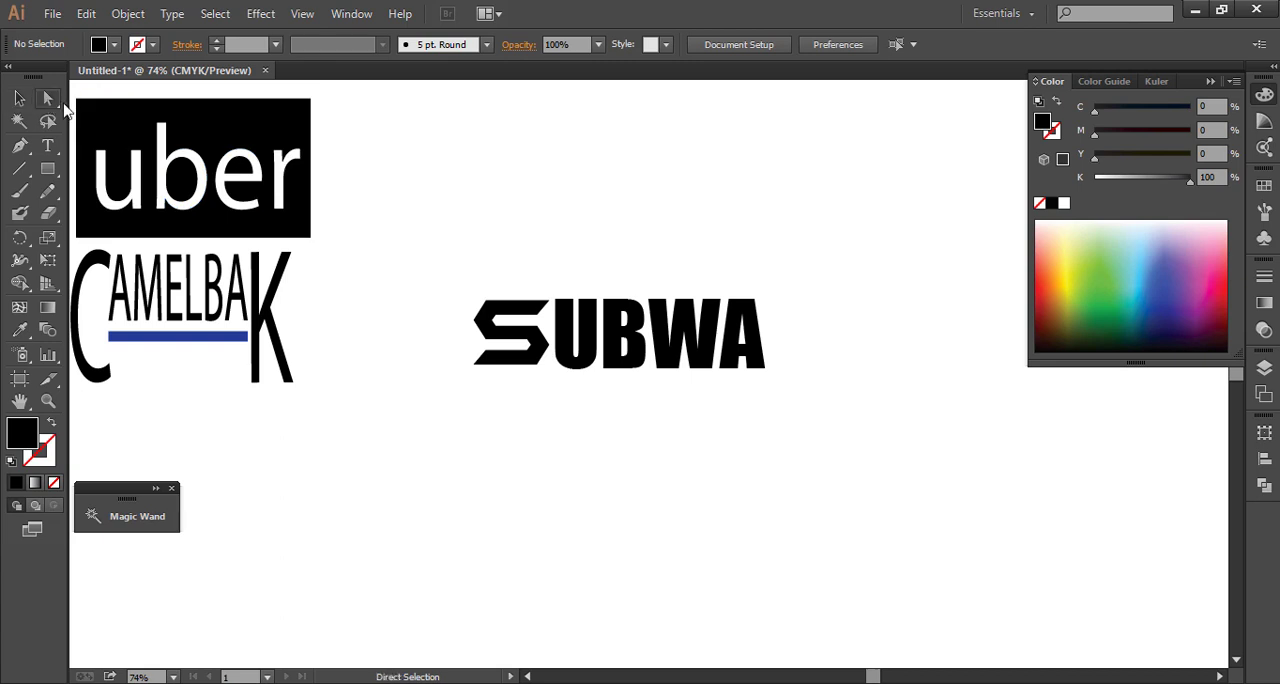
{"action": "left_click_drag", "start_coordinate": [481, 360], "coordinate": [511, 377]}
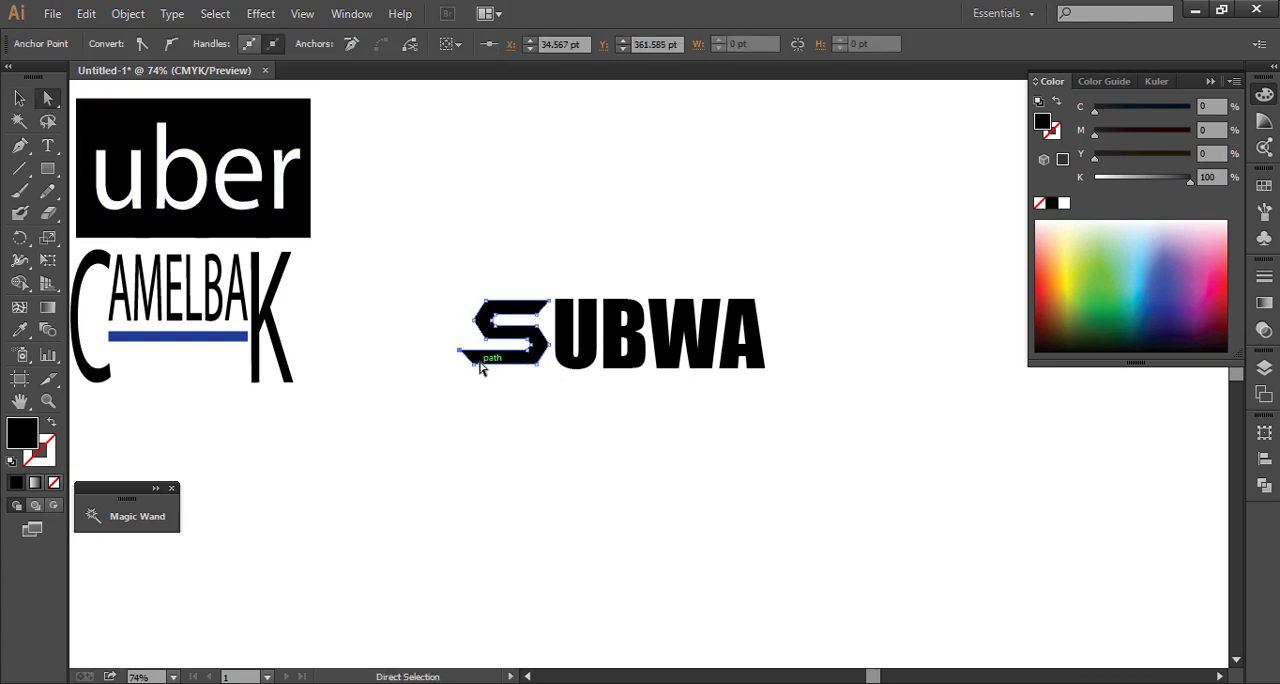
{"action": "left_click_drag", "start_coordinate": [480, 368], "coordinate": [491, 424]}
{"action": "left_click", "coordinate": [437, 443]}
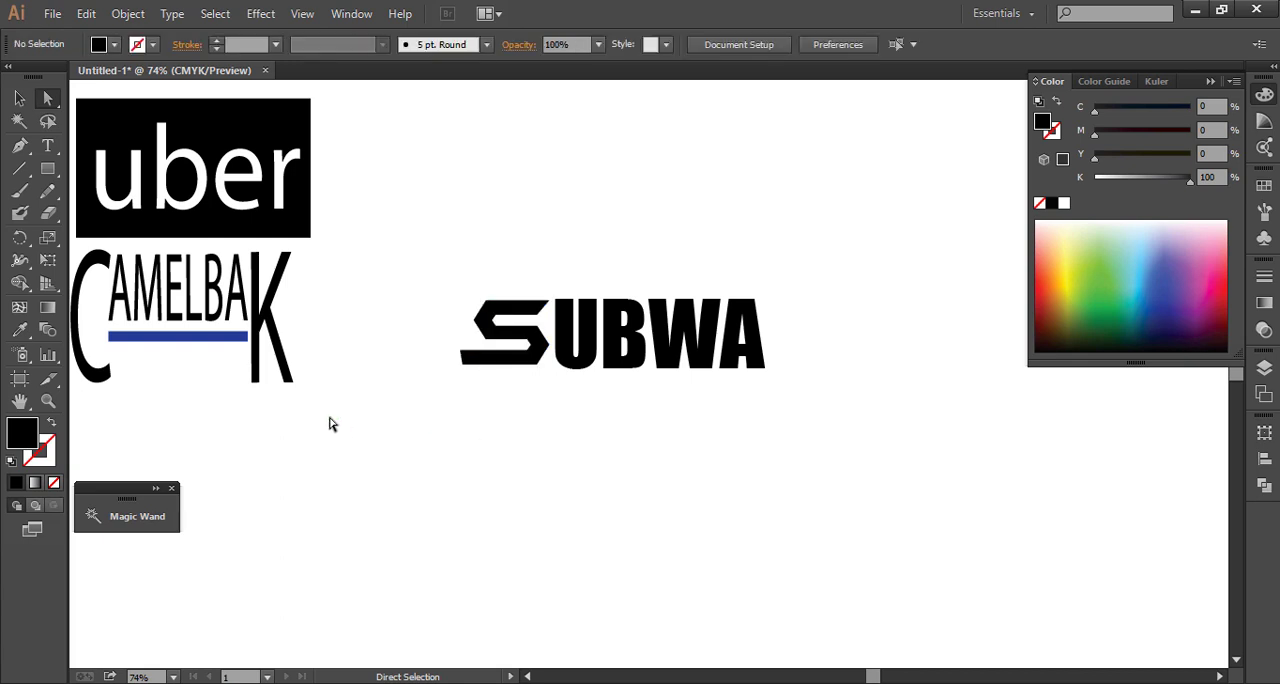
{"action": "left_click", "coordinate": [466, 360]}
{"action": "left_click_drag", "start_coordinate": [462, 370], "coordinate": [462, 370]}
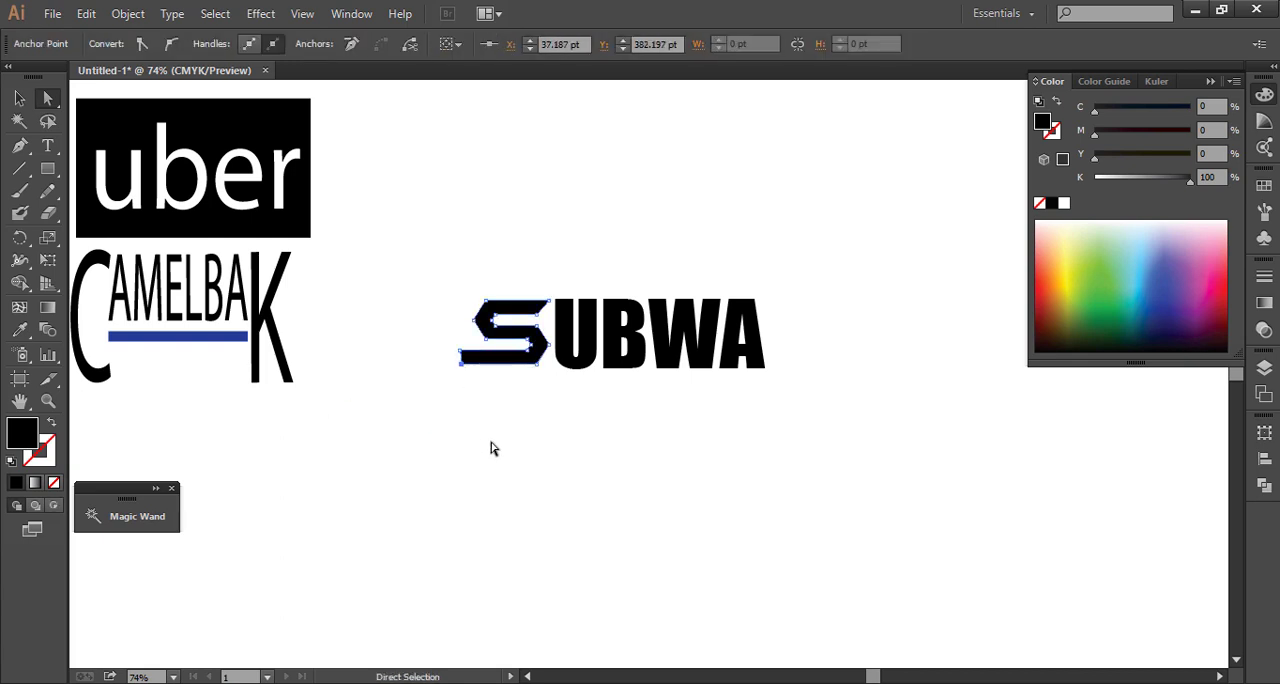
{"action": "left_click", "coordinate": [454, 444]}
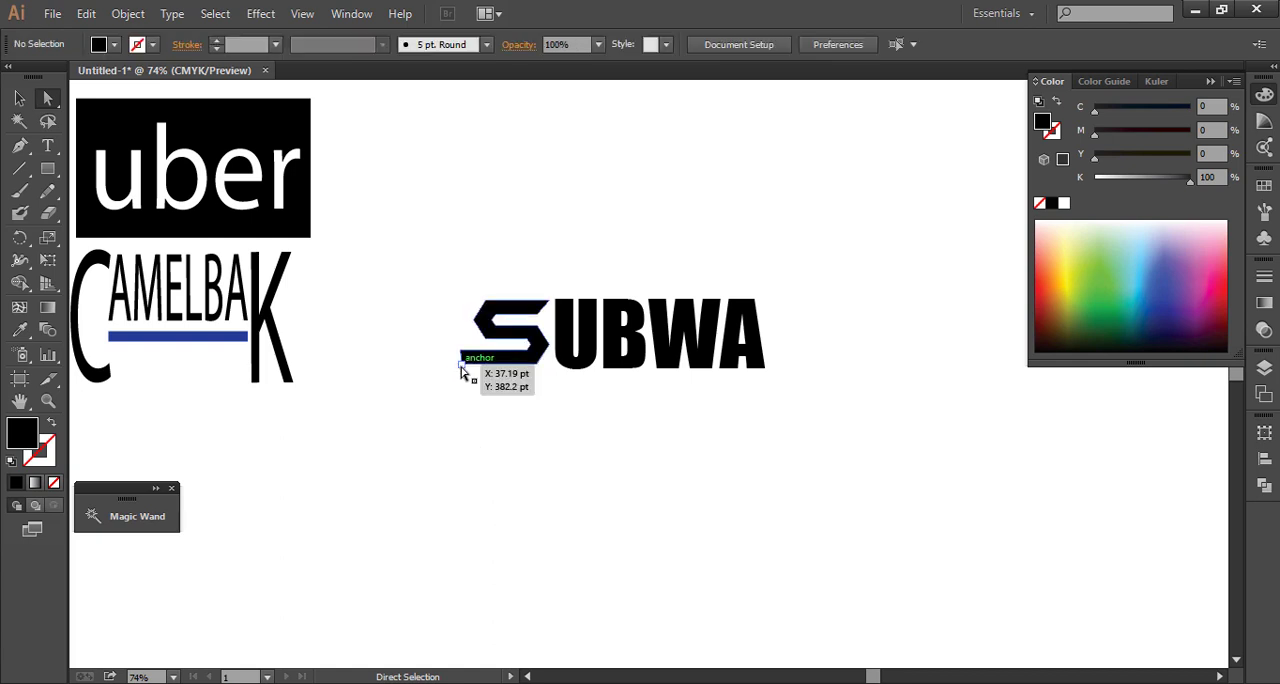
{"action": "left_click", "coordinate": [461, 362]}
{"action": "left_click", "coordinate": [474, 413]}
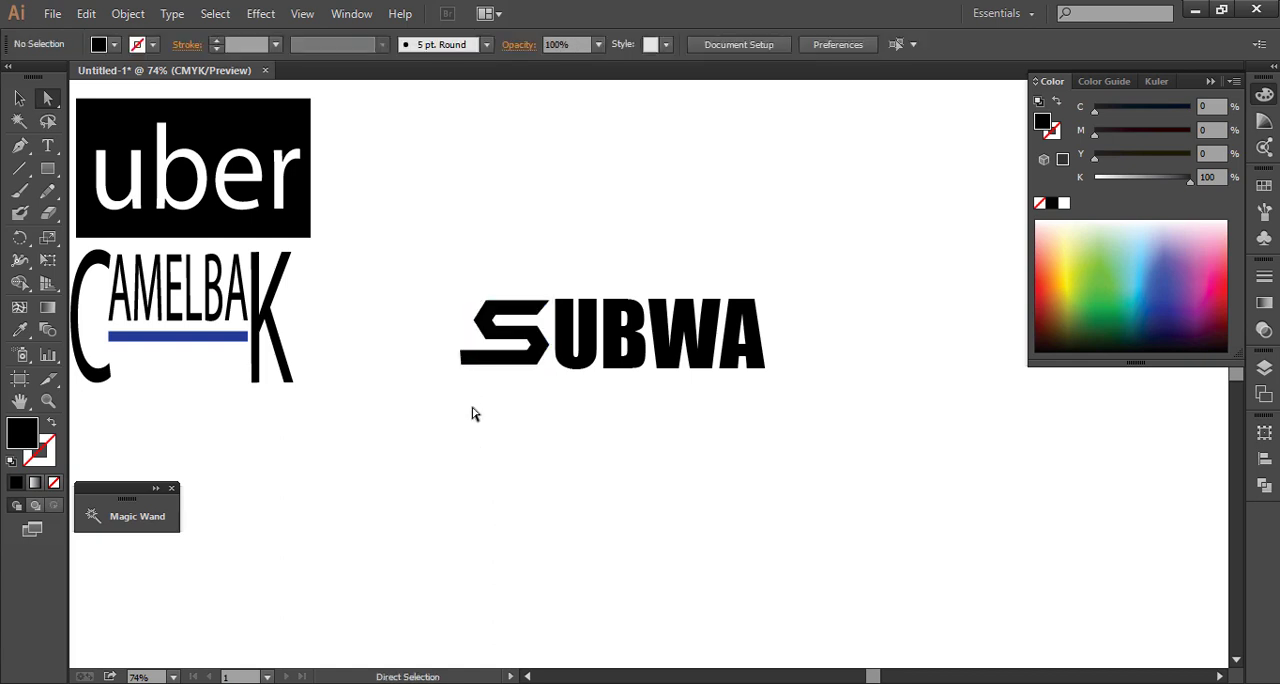
Draw a small black triangle below the wordmark and rotate it 90° so it points left
{"action": "mouse_move", "coordinate": [412, 451]}
{"action": "left_mouse_down"}
{"action": "mouse_move", "coordinate": [453, 487]}
{"action": "mouse_move", "coordinate": [466, 468]}
{"action": "mouse_move", "coordinate": [434, 412]}
{"action": "mouse_move", "coordinate": [421, 430]}
{"action": "left_mouse_up"}
{"action": "key", "text": "Down"}
{"action": "key", "text": "Down"}
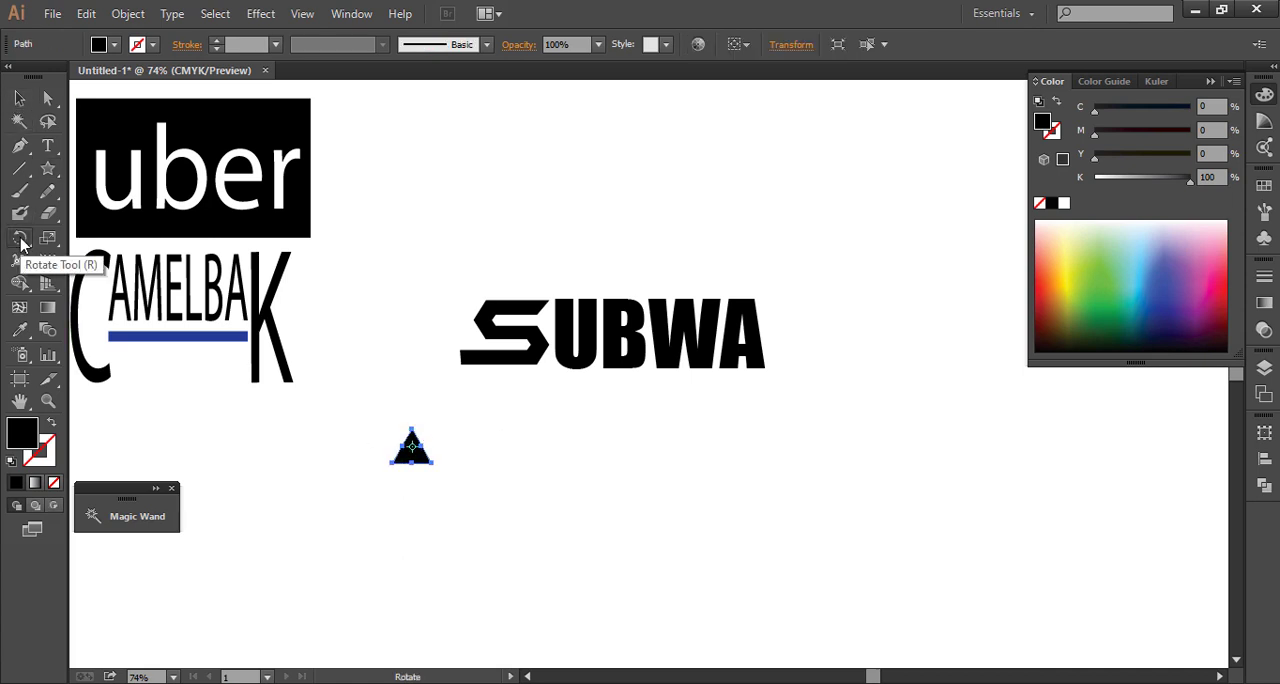
{"action": "double_click", "coordinate": [21, 241]}
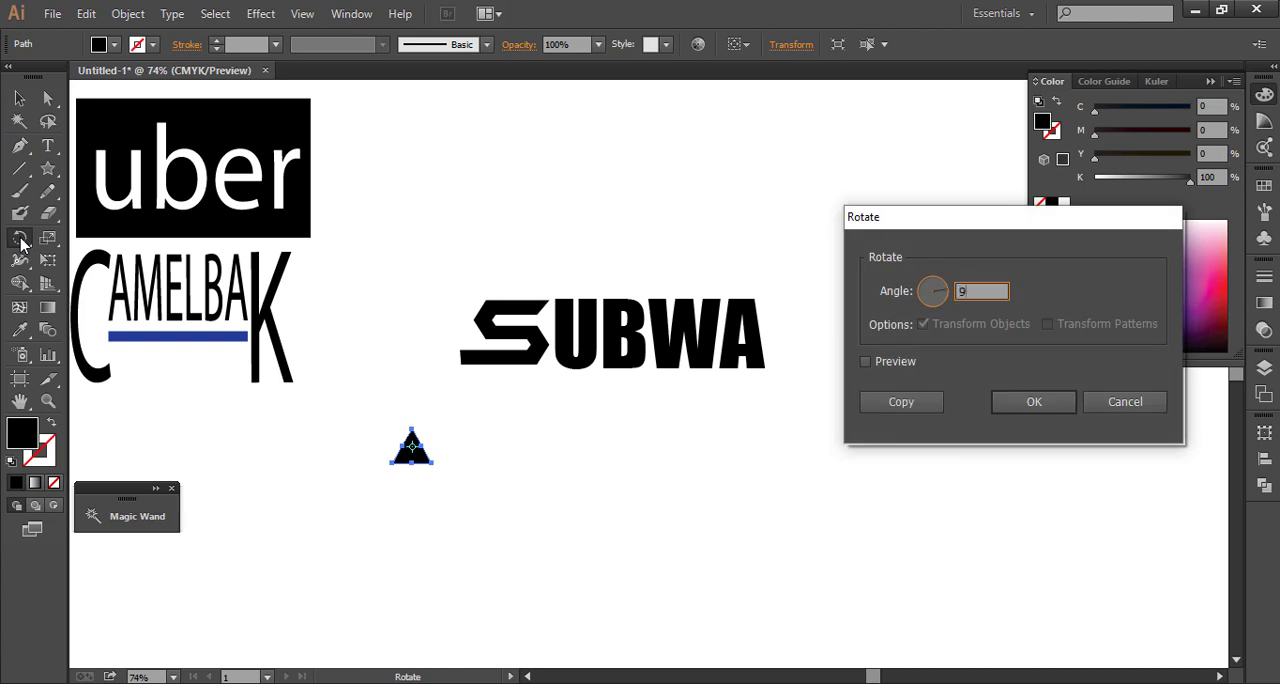
{"action": "type", "text": "90"}
{"action": "key", "text": "Return"}
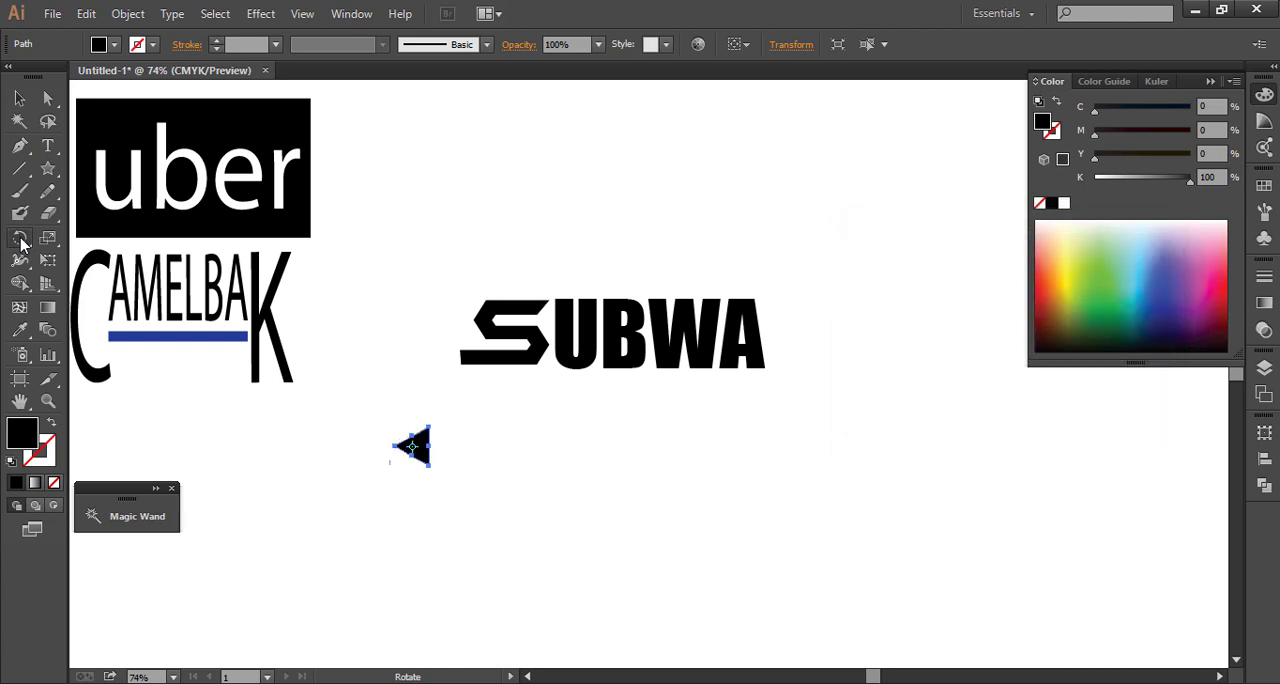
Move the triangle onto the left end of the S's bottom bar to form an arrowhead
{"action": "left_click", "coordinate": [19, 98]}
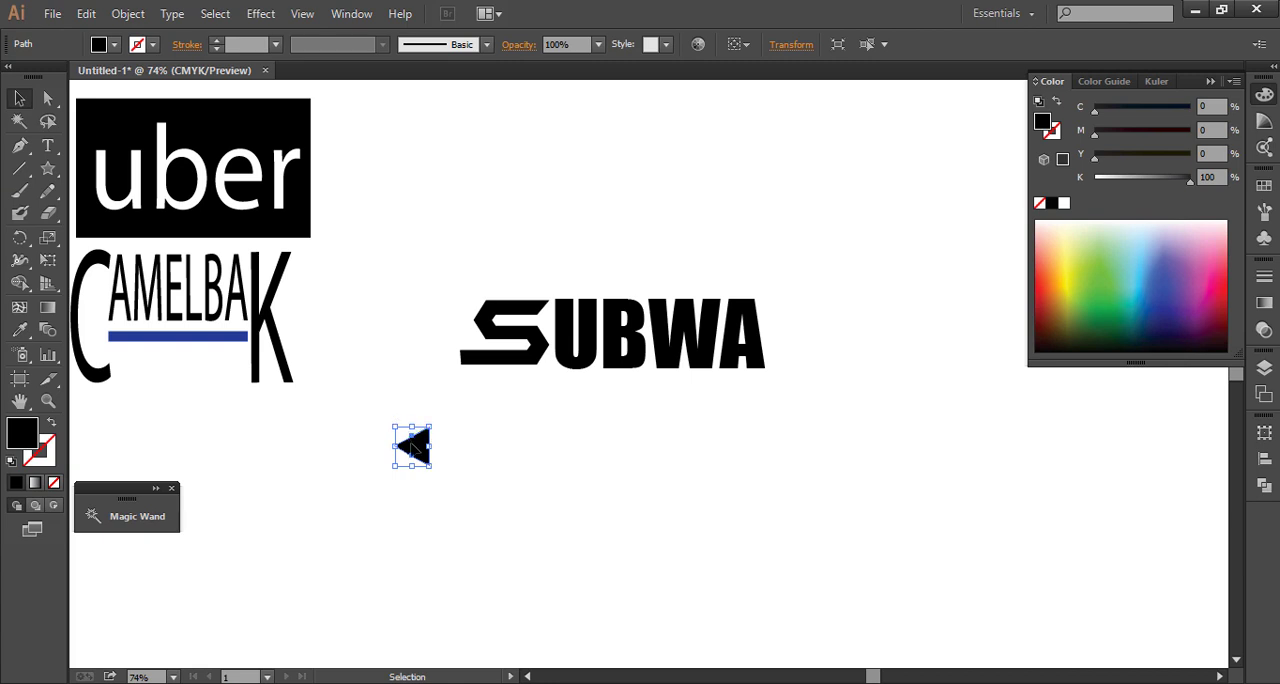
{"action": "left_click_drag", "start_coordinate": [412, 448], "coordinate": [452, 363]}
{"action": "left_click", "coordinate": [475, 422]}
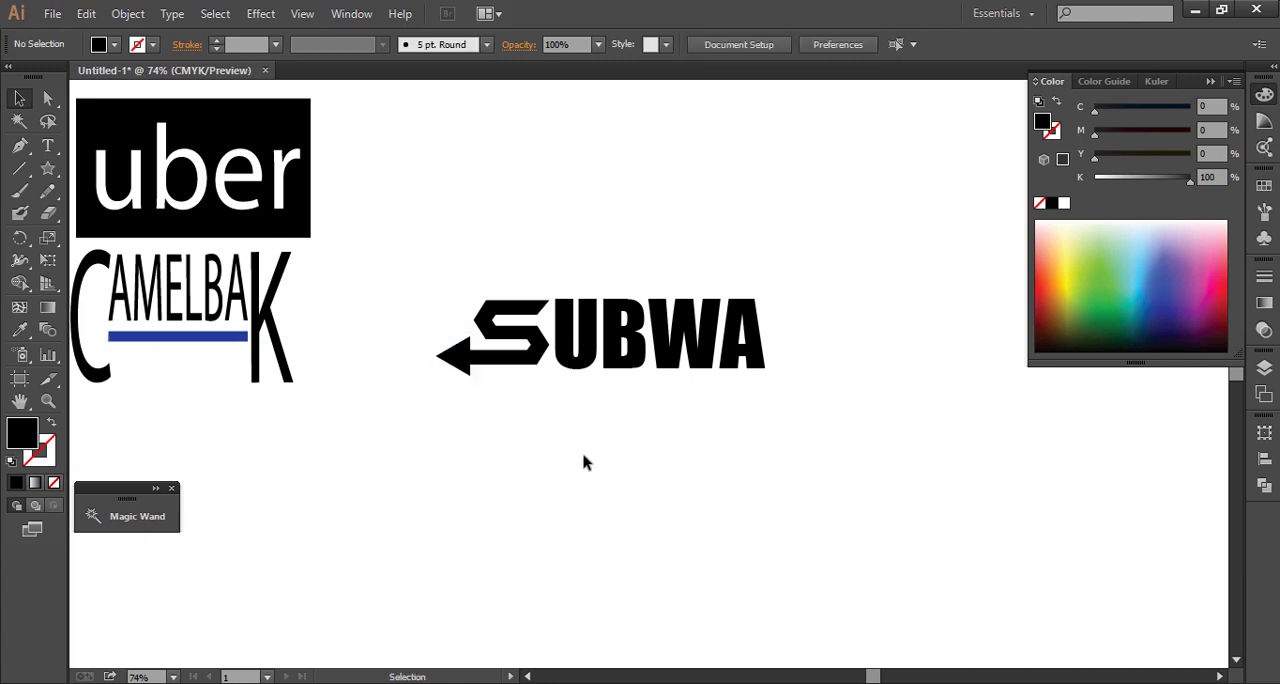
Add a separate black letter Y below the wordmark, give it a rounded-corner font and convert it to outlines
{"action": "left_click", "coordinate": [47, 145]}
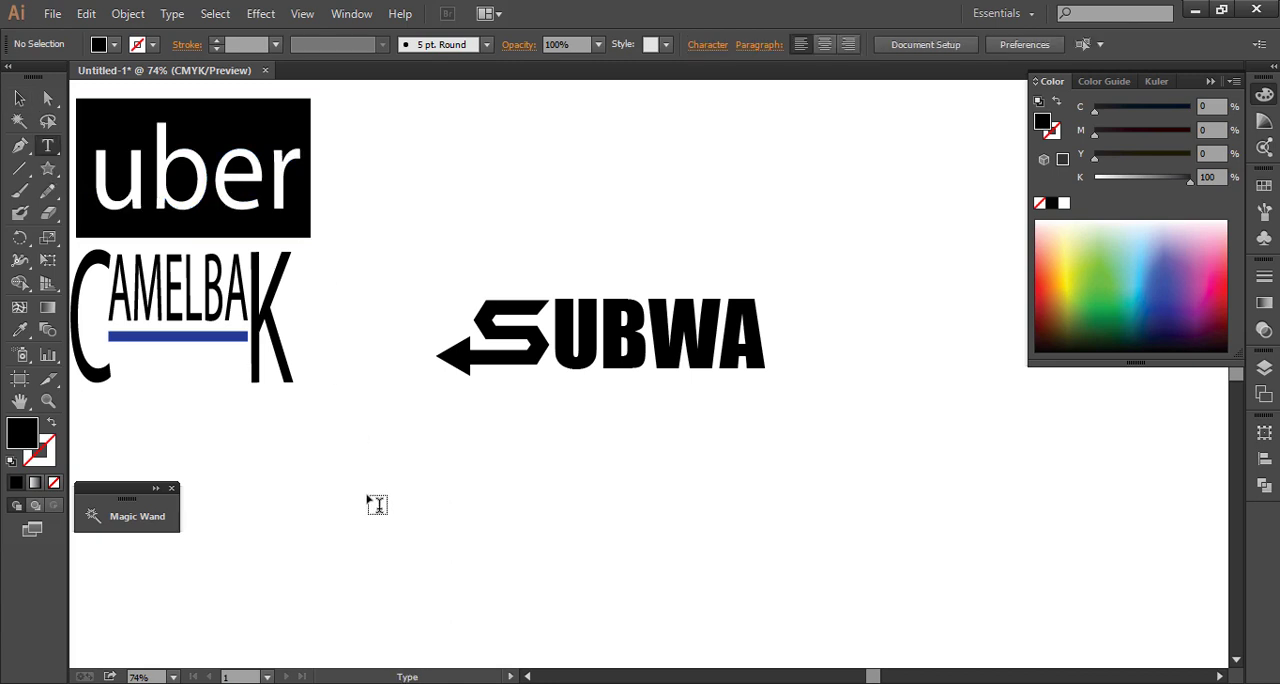
{"action": "left_click", "coordinate": [397, 545]}
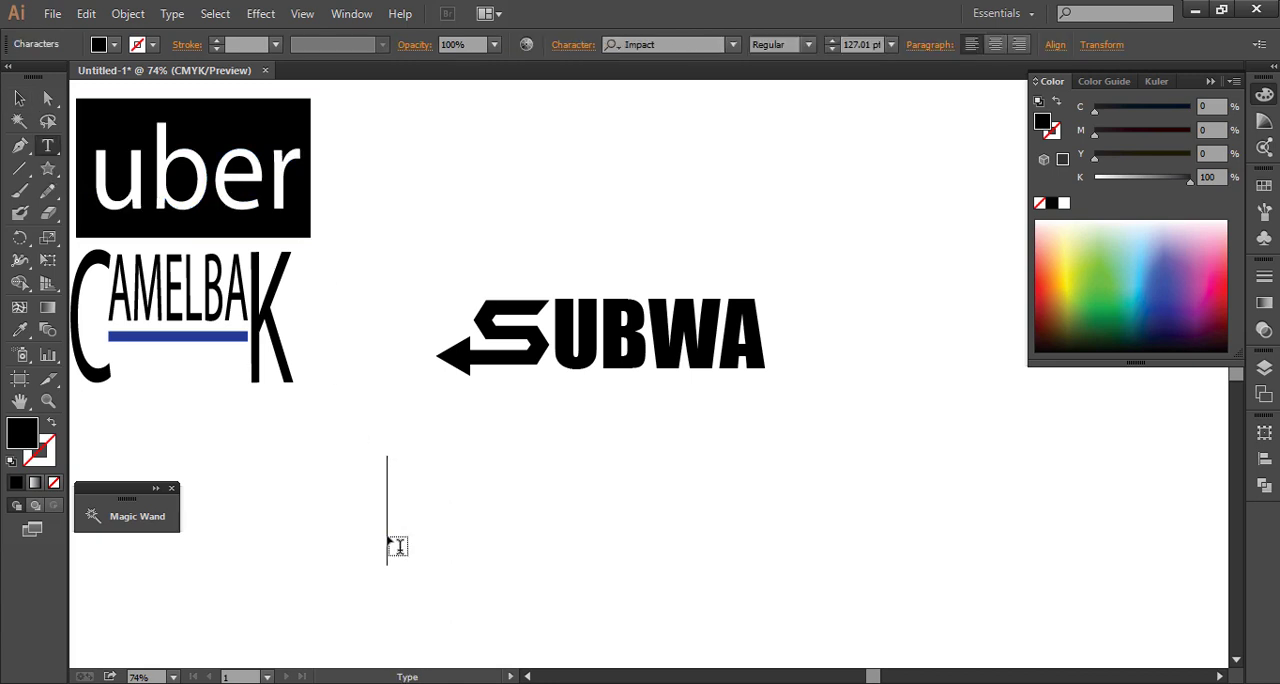
{"action": "type", "text": "Y"}
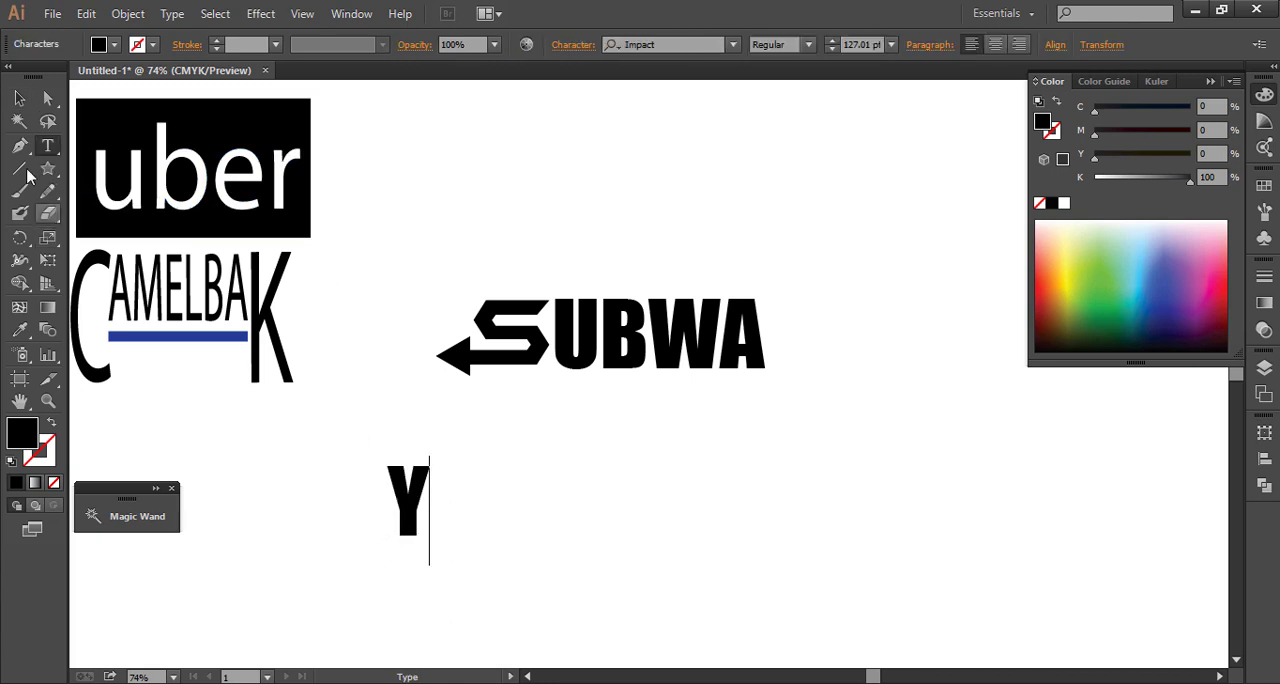
{"action": "key", "text": "Escape"}
{"action": "key", "text": "Return"}
{"action": "left_click", "coordinate": [734, 490]}
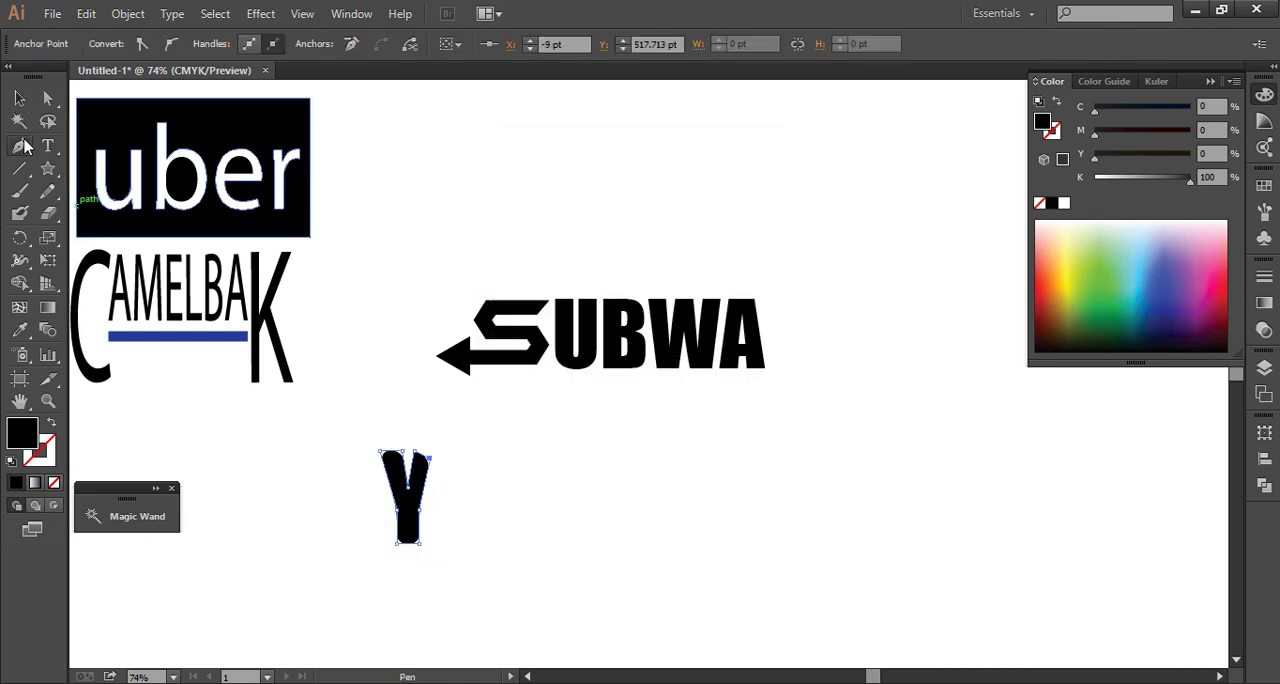
Add an anchor point on the Y's right arm and stretch the arm's outer corner to the right
{"action": "left_click_drag", "start_coordinate": [22, 150], "coordinate": [72, 166]}
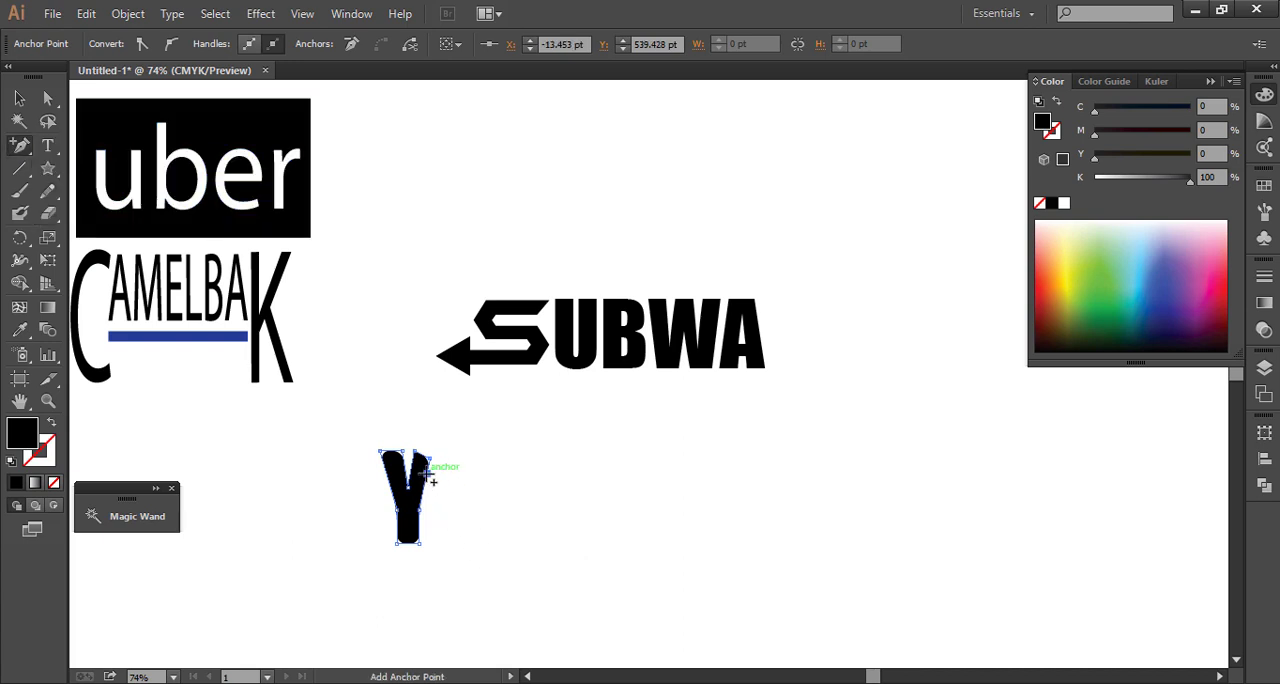
{"action": "left_click", "coordinate": [47, 98]}
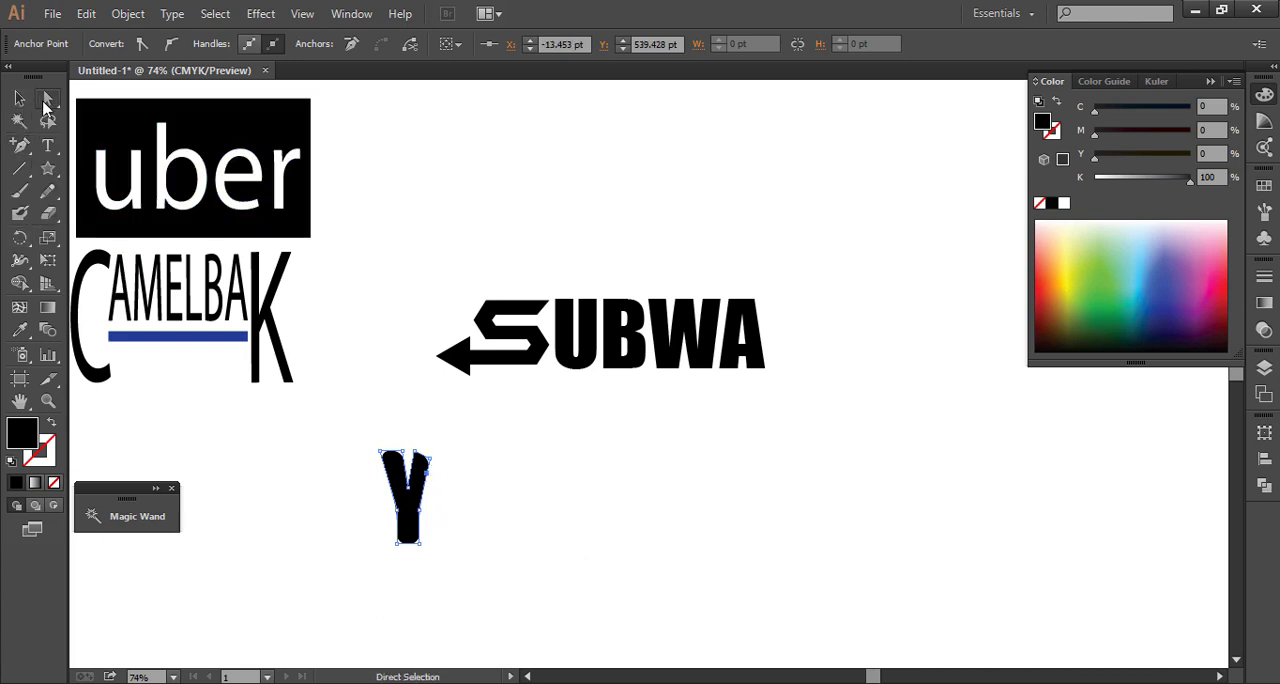
{"action": "left_click", "coordinate": [431, 458]}
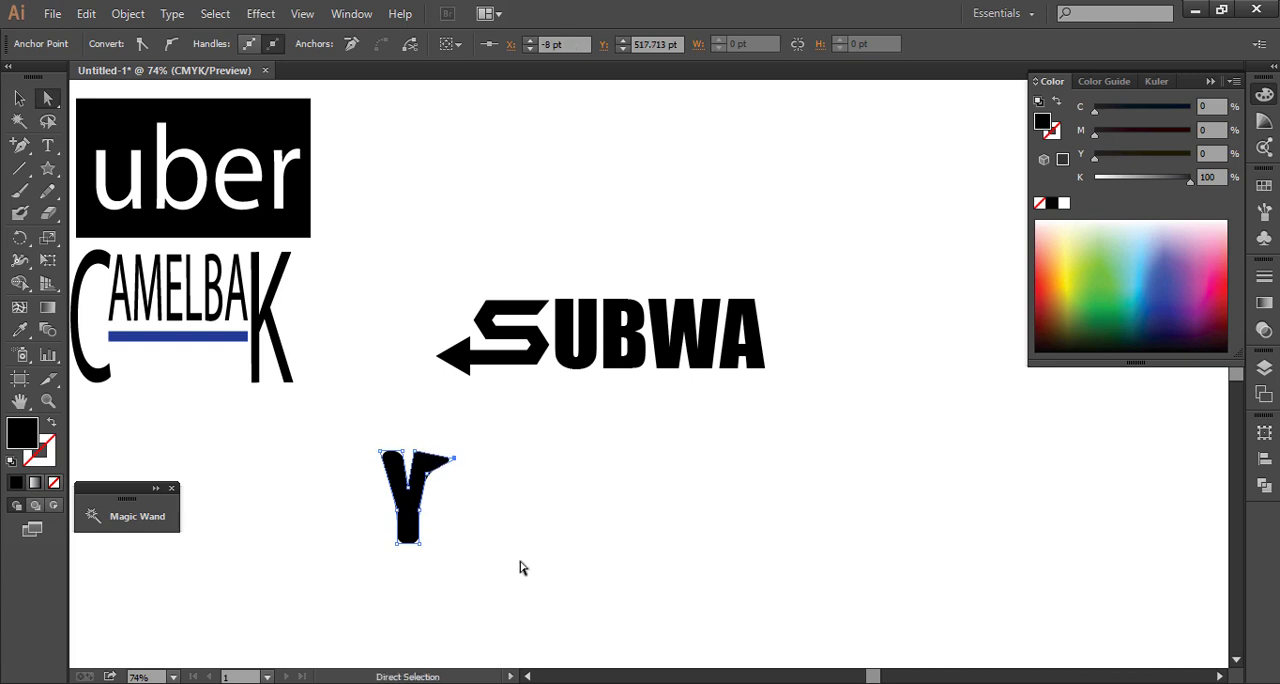
{"action": "key", "text": "Right"}
{"action": "key", "text": "Right"}
{"action": "key", "text": "Right"}
{"action": "key", "text": "Right"}
{"action": "key", "text": "Right"}
{"action": "key", "text": "Right"}
{"action": "key", "text": "Right"}
{"action": "key", "text": "Right"}
{"action": "key", "text": "Right"}
{"action": "key", "text": "Right"}
{"action": "key", "text": "Right"}
{"action": "key", "text": "Right"}
{"action": "key", "text": "Right"}
{"action": "key", "text": "Right"}
{"action": "key", "text": "Right"}
{"action": "key", "text": "Right"}
{"action": "key", "text": "Right"}
{"action": "key", "text": "Right"}
{"action": "key", "text": "Right"}
{"action": "key", "text": "Right"}
Adjust the anchor points of the Y's right arm and add one near its tip to shape it into a thick horizontal bar
{"action": "left_click", "coordinate": [415, 452]}
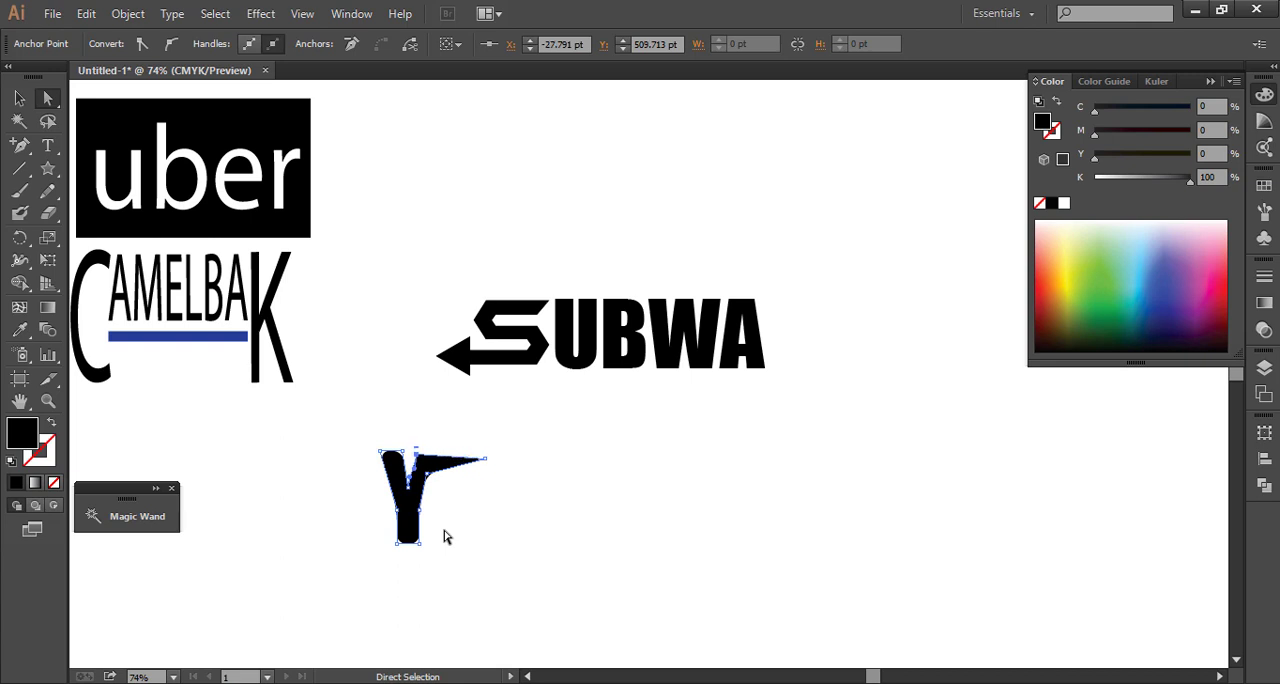
{"action": "key", "text": "plus"}
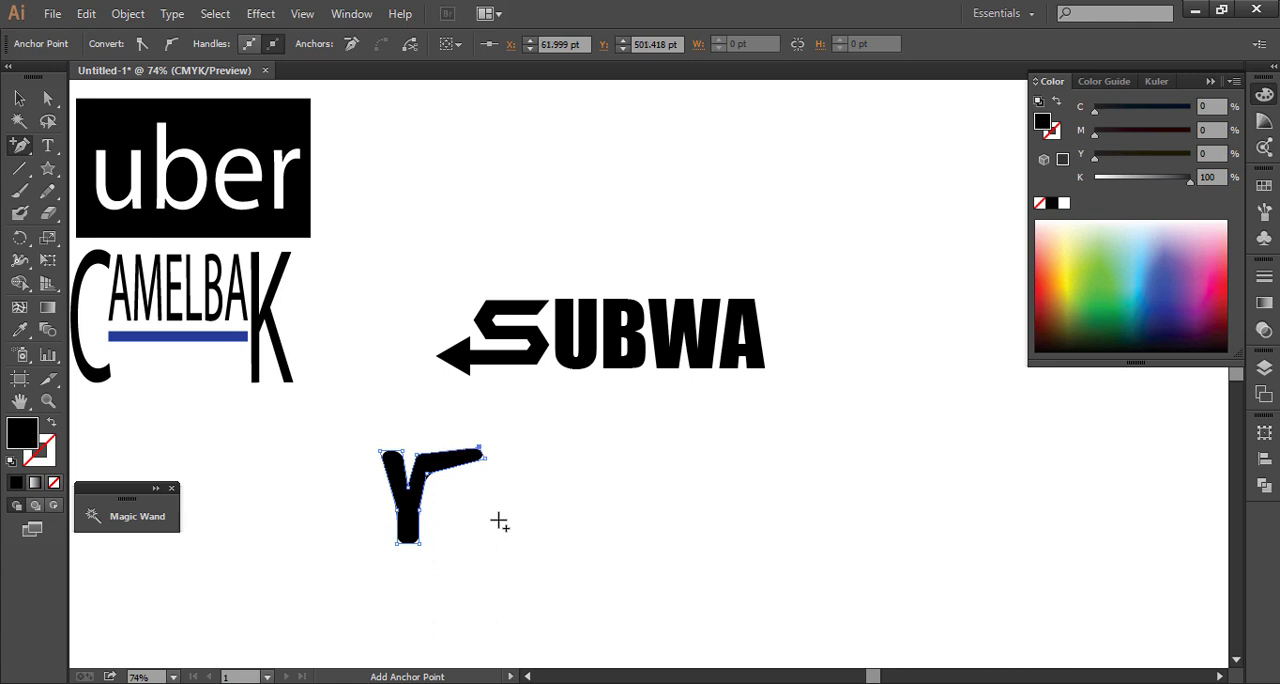
{"action": "key", "text": "Up"}
{"action": "key", "text": "Up"}
{"action": "key", "text": "Up"}
{"action": "key", "text": "Up"}
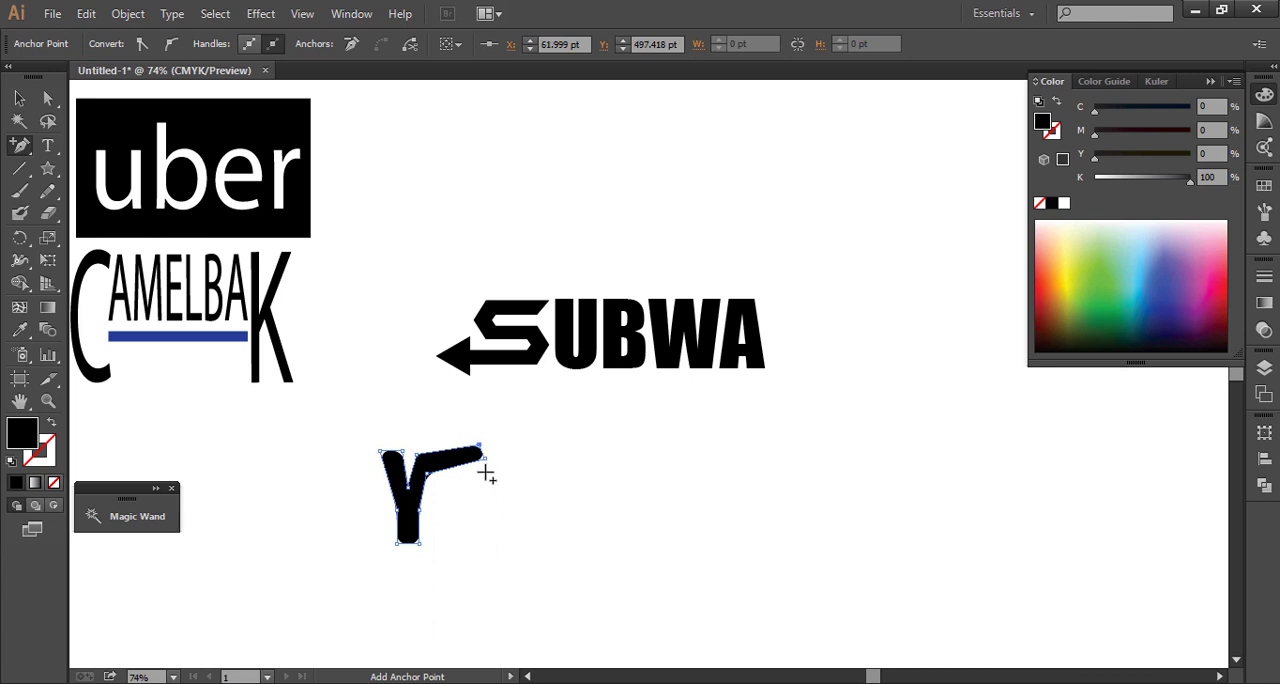
{"action": "left_click", "coordinate": [47, 97]}
{"action": "left_click_drag", "start_coordinate": [481, 465], "coordinate": [487, 481]}
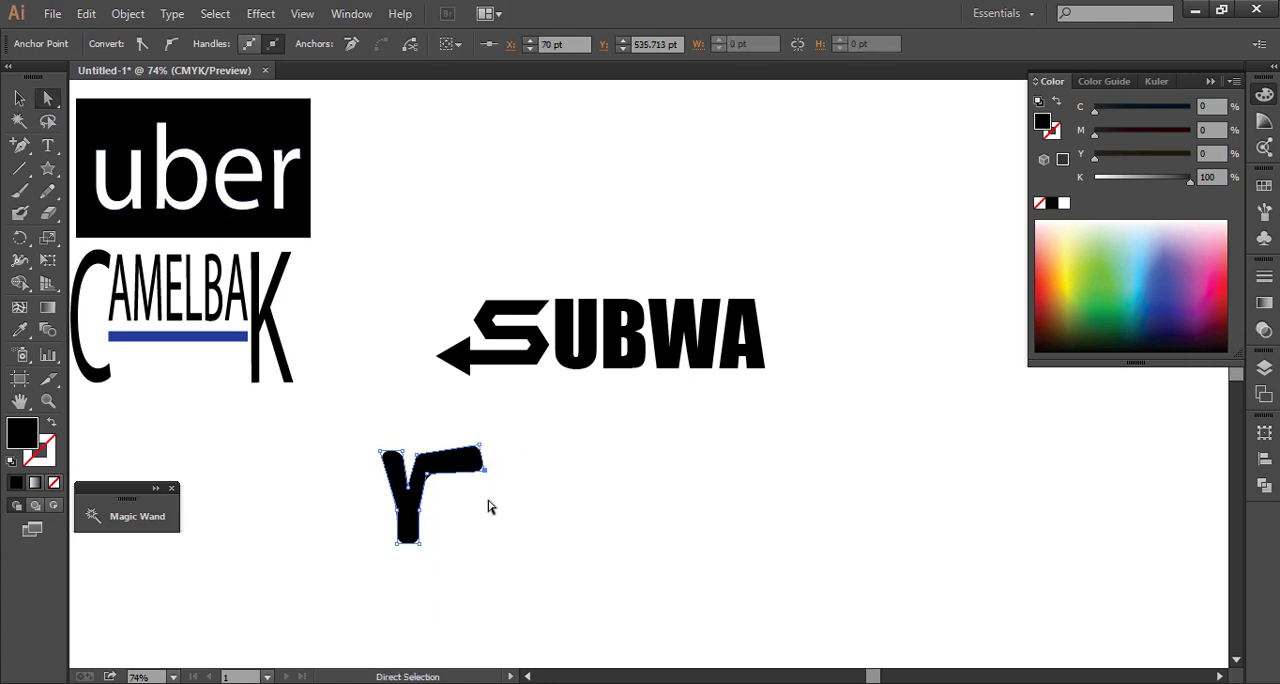
{"action": "key", "text": "ctrl+z"}
{"action": "key", "text": "v"}
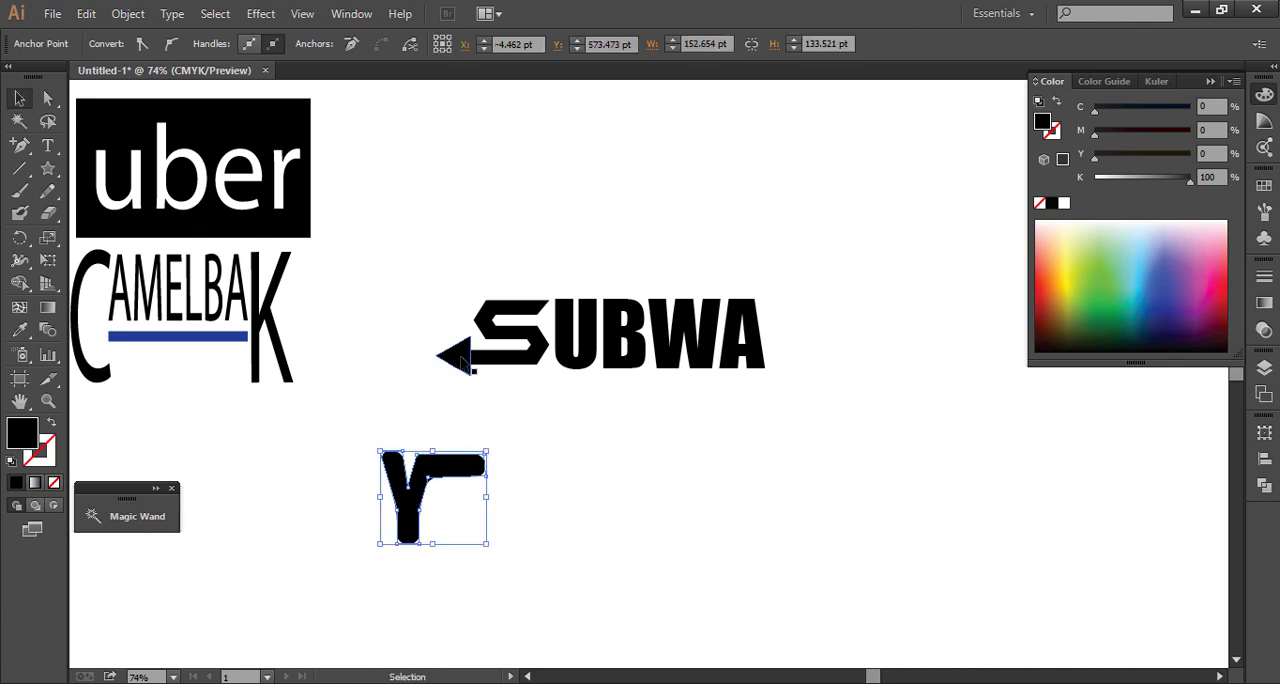
Place a copy of the S's arrowhead triangle beside the Y and reflect it across the vertical axis
{"action": "left_click_drag", "start_coordinate": [450, 358], "coordinate": [534, 497]}
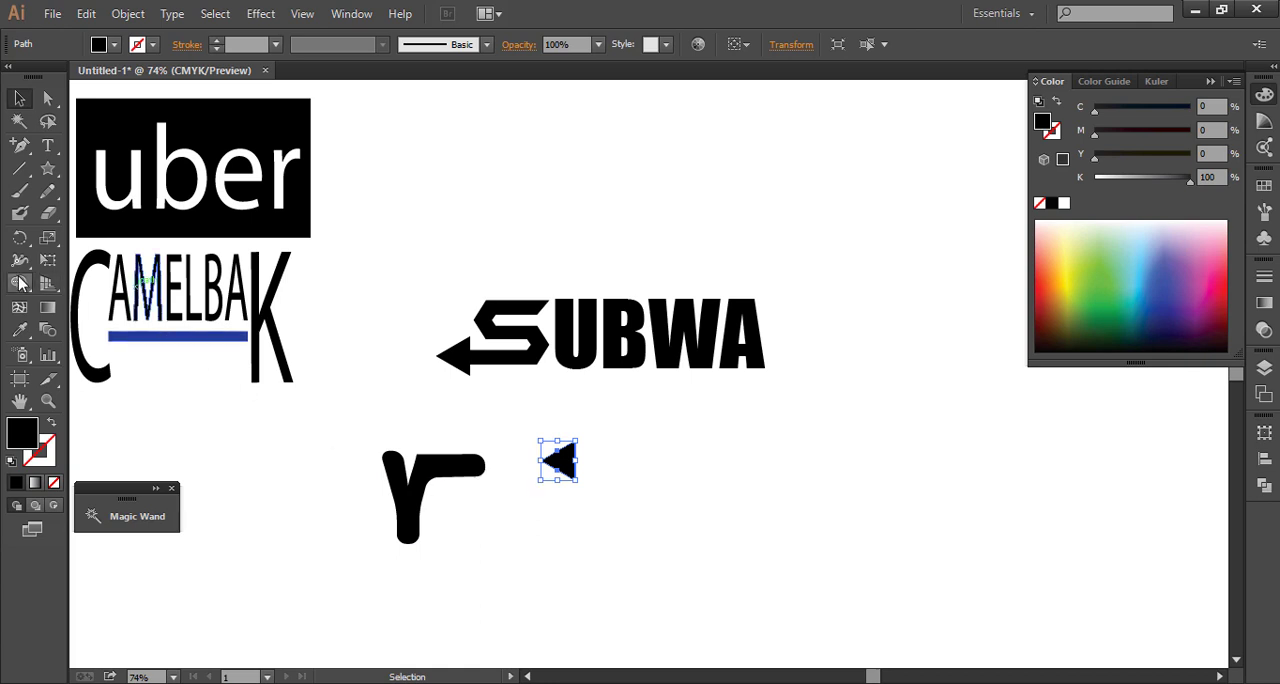
{"action": "left_click", "coordinate": [18, 240]}
{"action": "left_click", "coordinate": [90, 261]}
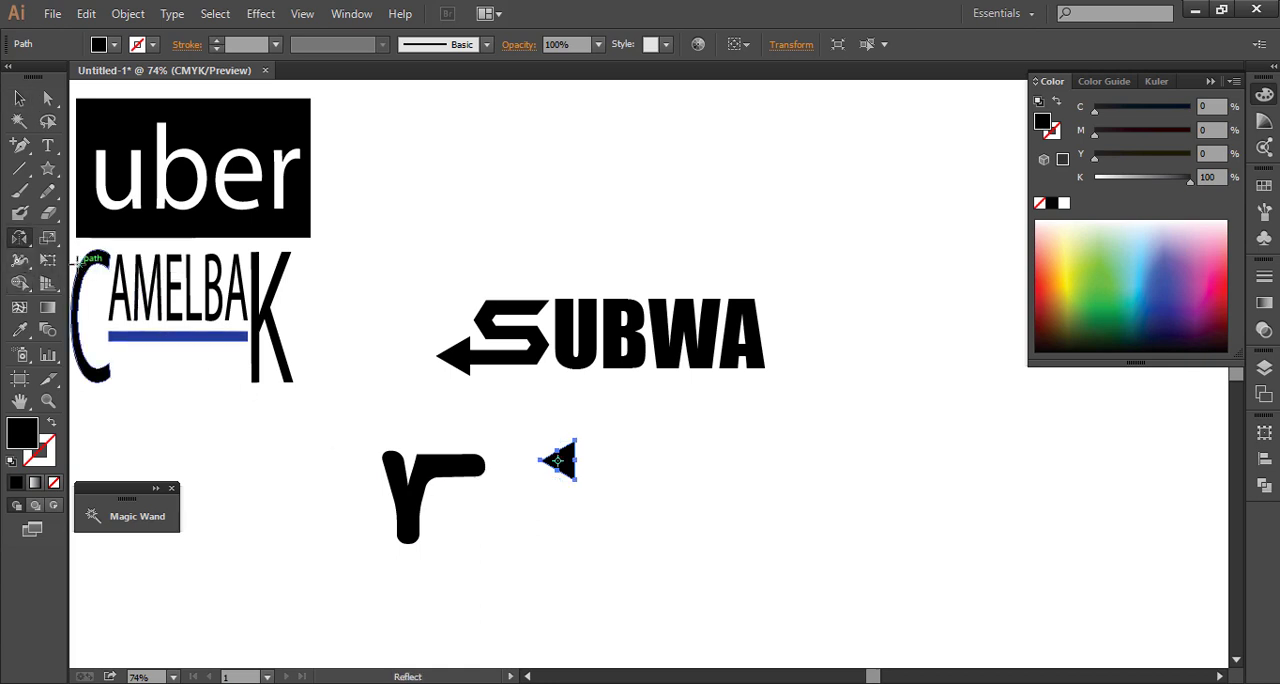
{"action": "key", "text": "Return"}
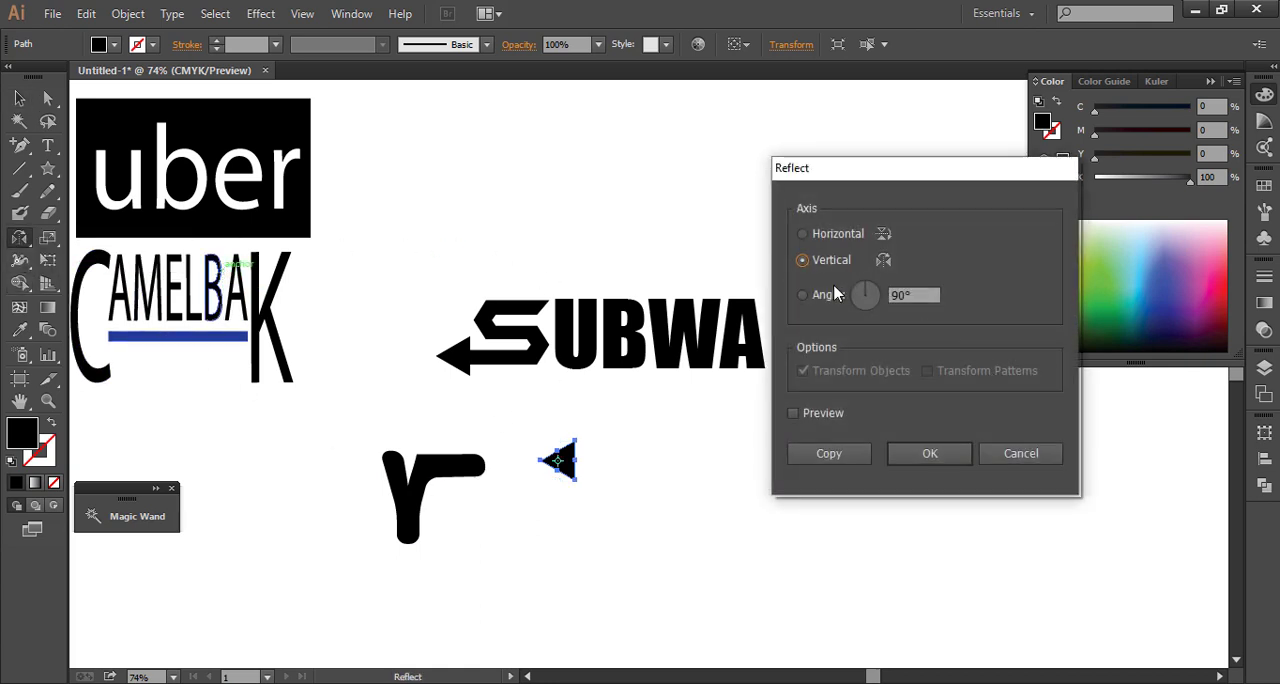
{"action": "left_click", "coordinate": [914, 454]}
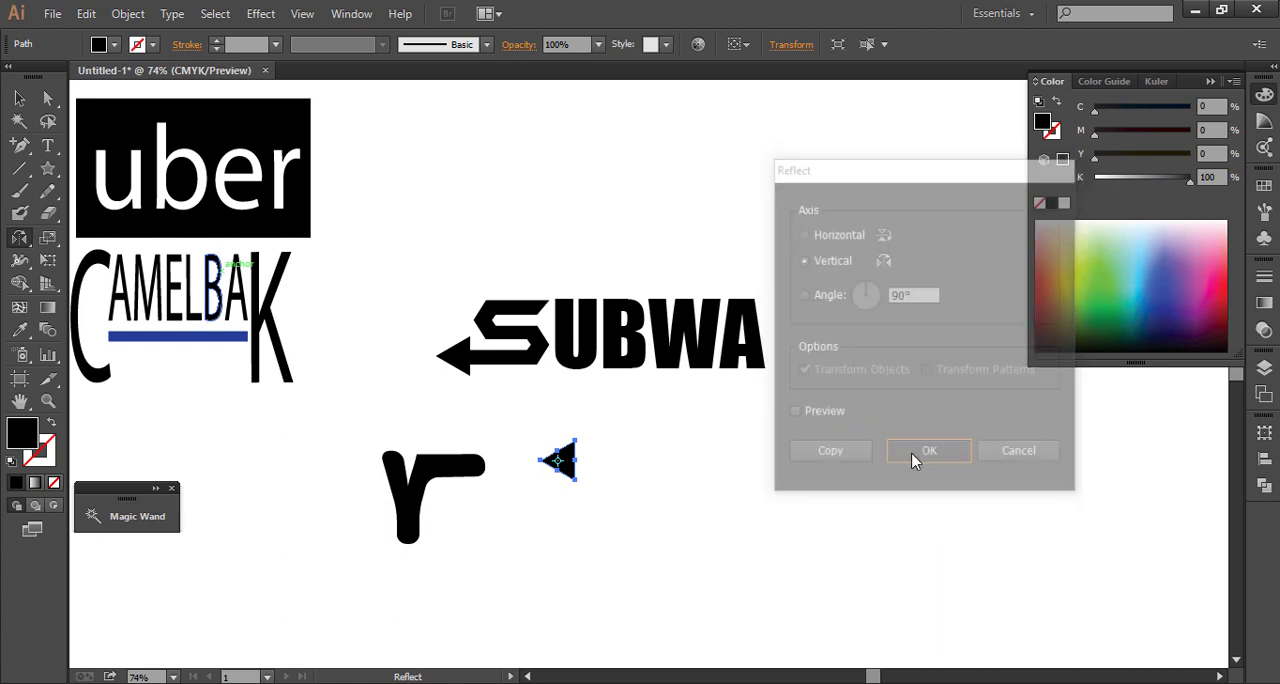
Move the flipped triangle onto the end of the Y's horizontal arm to form a right-pointing arrowhead
{"action": "left_click", "coordinate": [19, 98]}
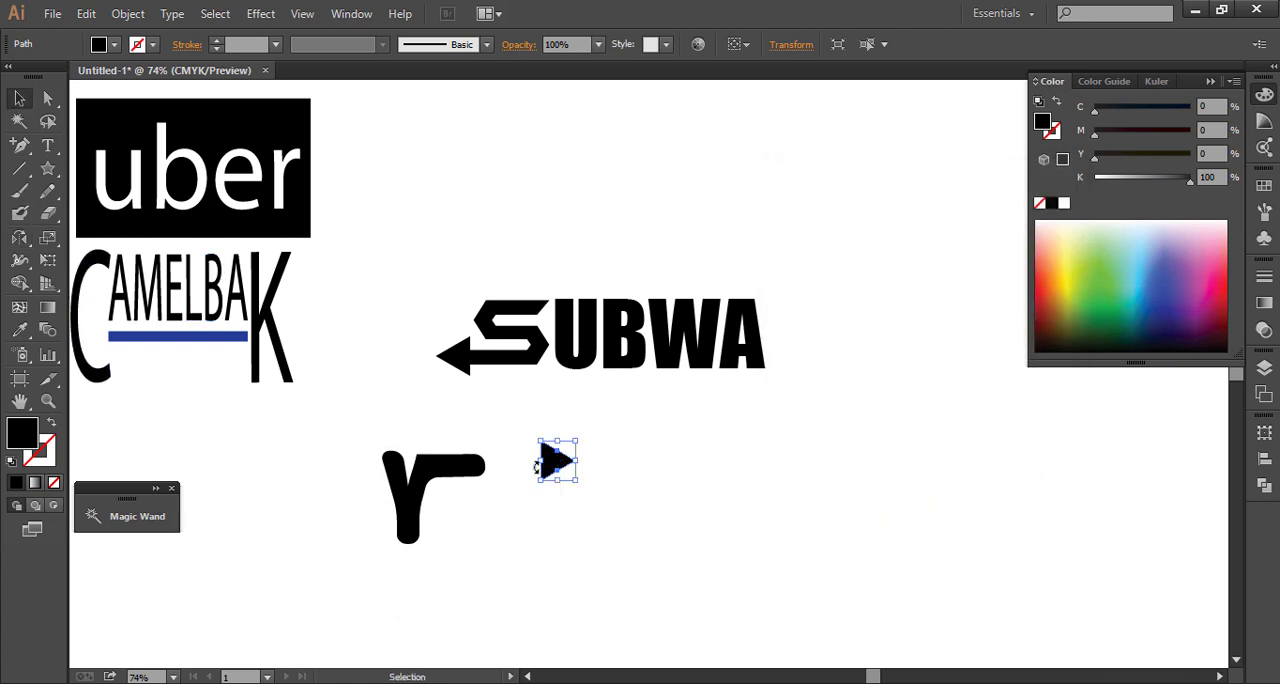
{"action": "left_click_drag", "start_coordinate": [548, 469], "coordinate": [477, 474]}
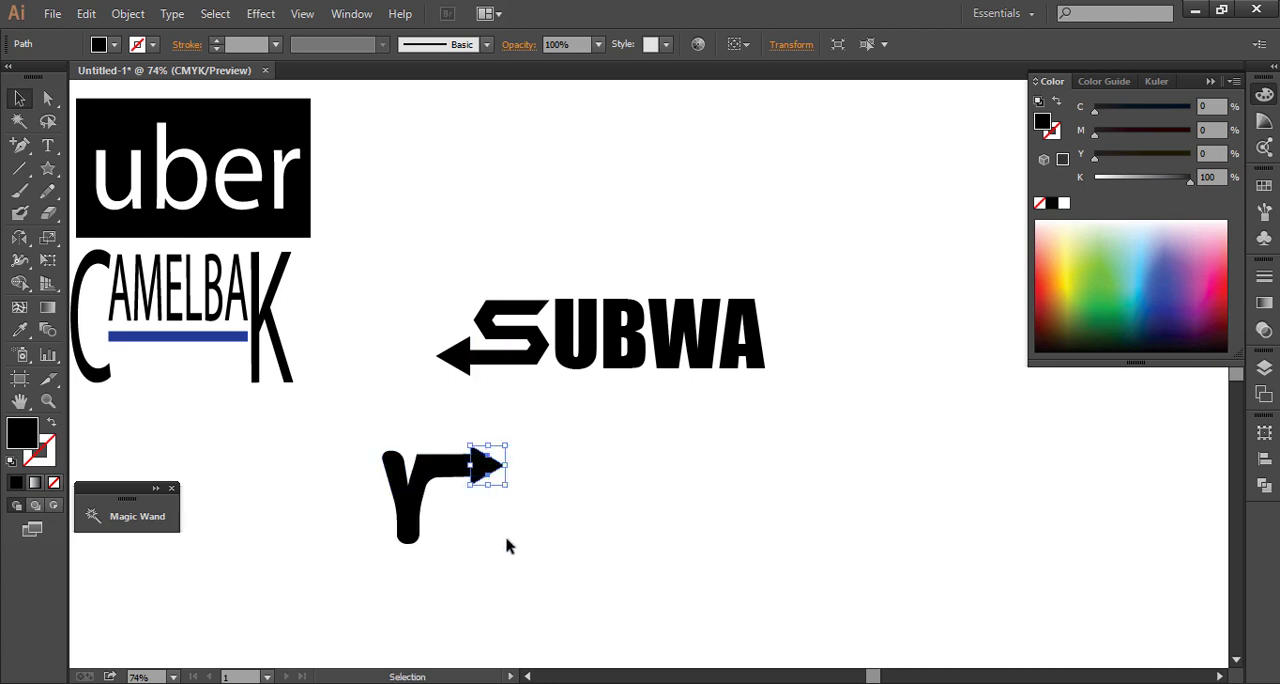
{"action": "left_click", "coordinate": [327, 440]}
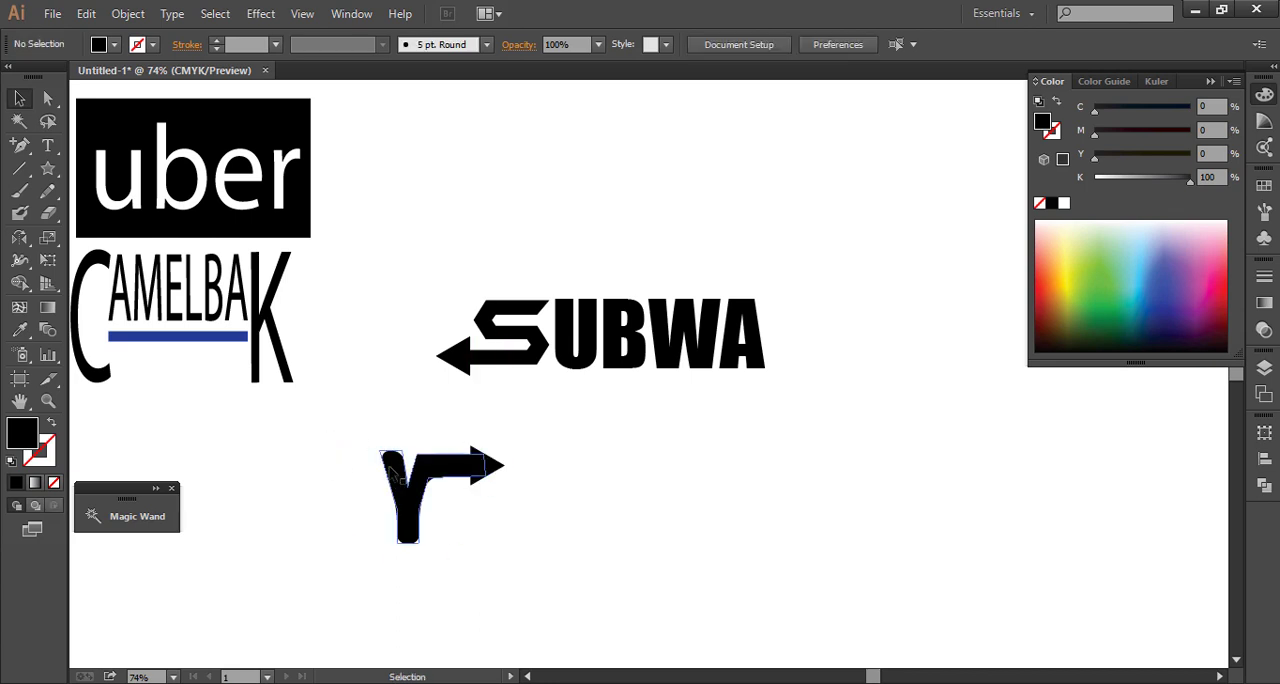
Group the Y with its arrowhead
{"action": "left_click_drag", "start_coordinate": [344, 428], "coordinate": [548, 566]}
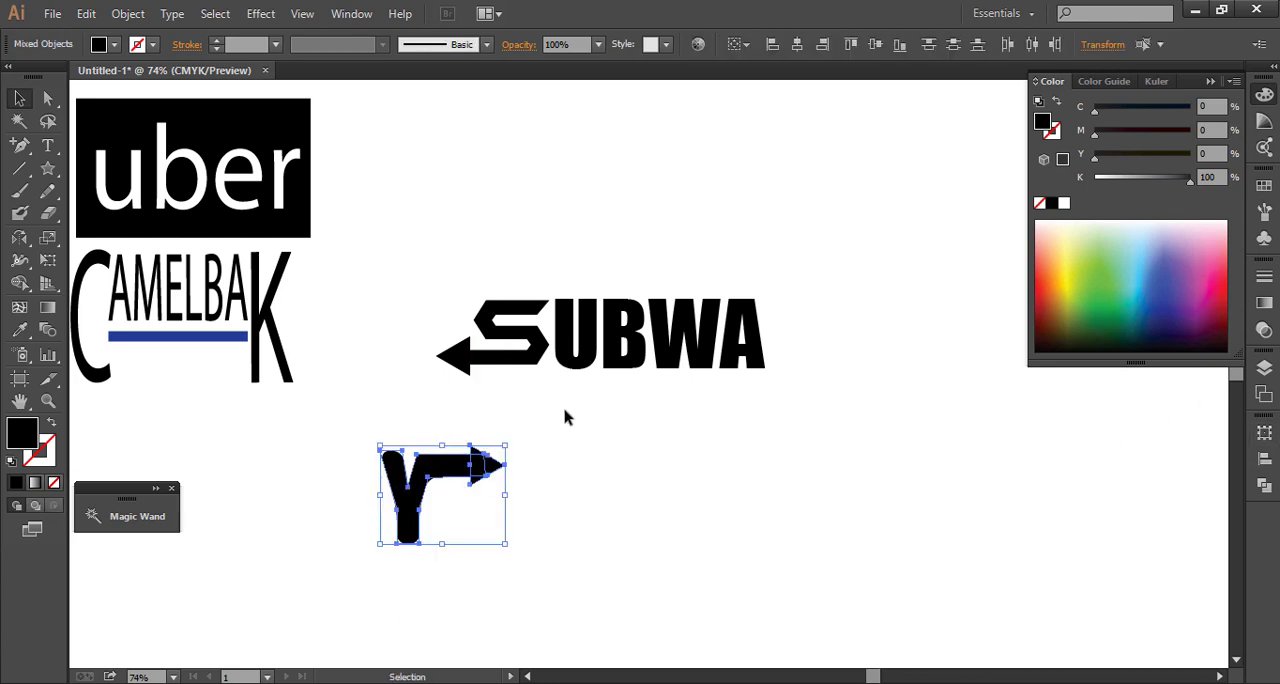
{"action": "right_click", "coordinate": [456, 490]}
{"action": "left_click", "coordinate": [771, 497]}
{"action": "left_click", "coordinate": [771, 497]}
{"action": "left_click_drag", "start_coordinate": [518, 551], "coordinate": [354, 450]}
{"action": "key", "text": "ctrl+g"}
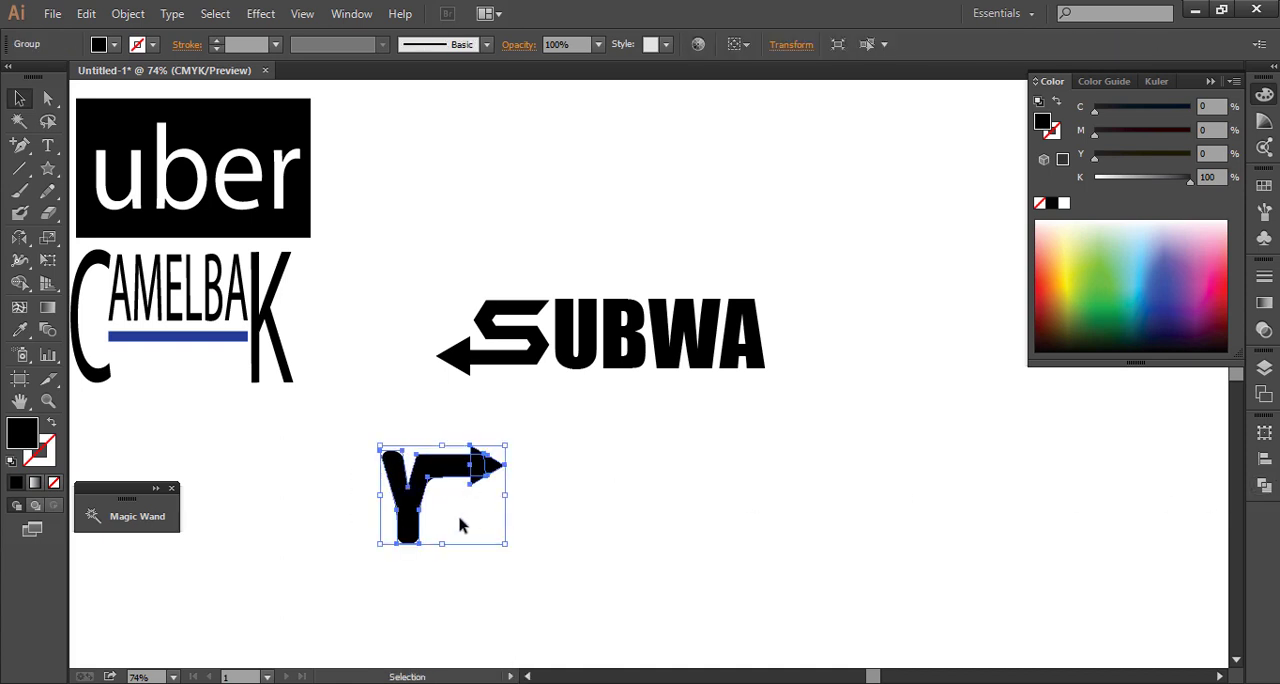
{"action": "right_click", "coordinate": [410, 517]}
{"action": "left_click", "coordinate": [329, 514]}
Place the arrow-ended Y directly after SUBWA, sized to the height of the other letters
{"action": "left_click_drag", "start_coordinate": [337, 428], "coordinate": [500, 531]}
{"action": "left_click_drag", "start_coordinate": [409, 506], "coordinate": [830, 368]}
{"action": "left_click", "coordinate": [864, 347]}
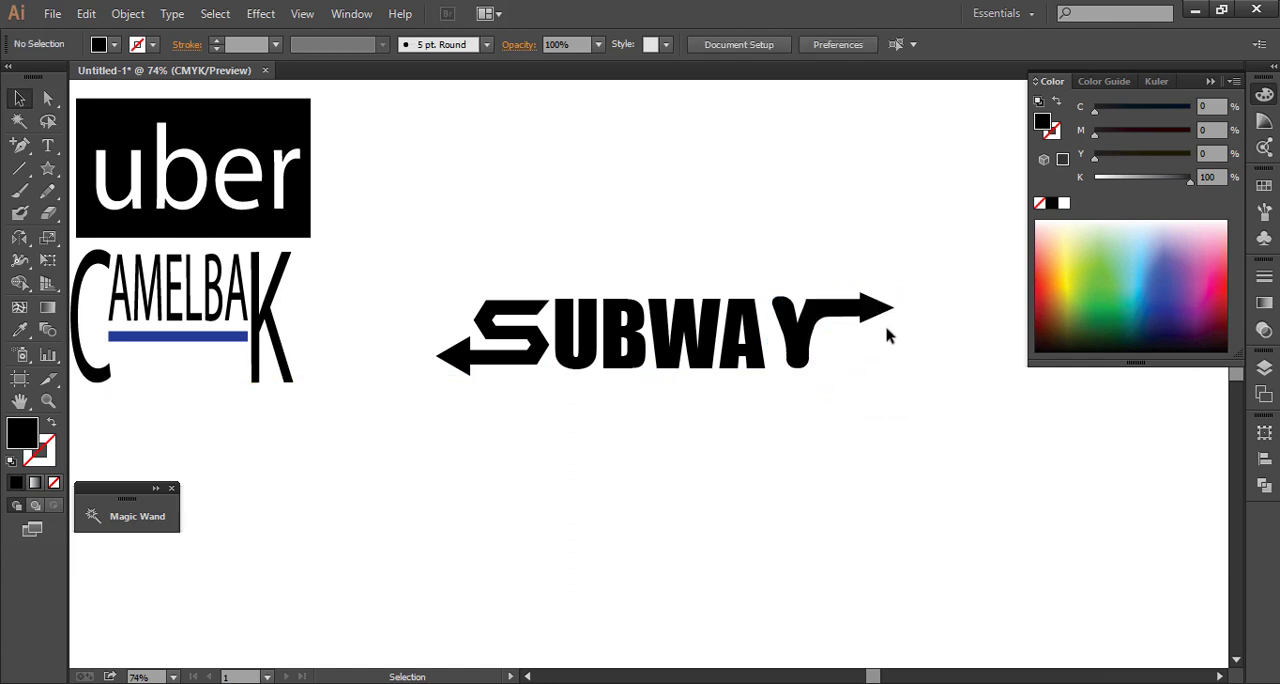
Narrow the Y group horizontally and fit it close against the A
{"action": "left_click_drag", "start_coordinate": [779, 234], "coordinate": [882, 378]}
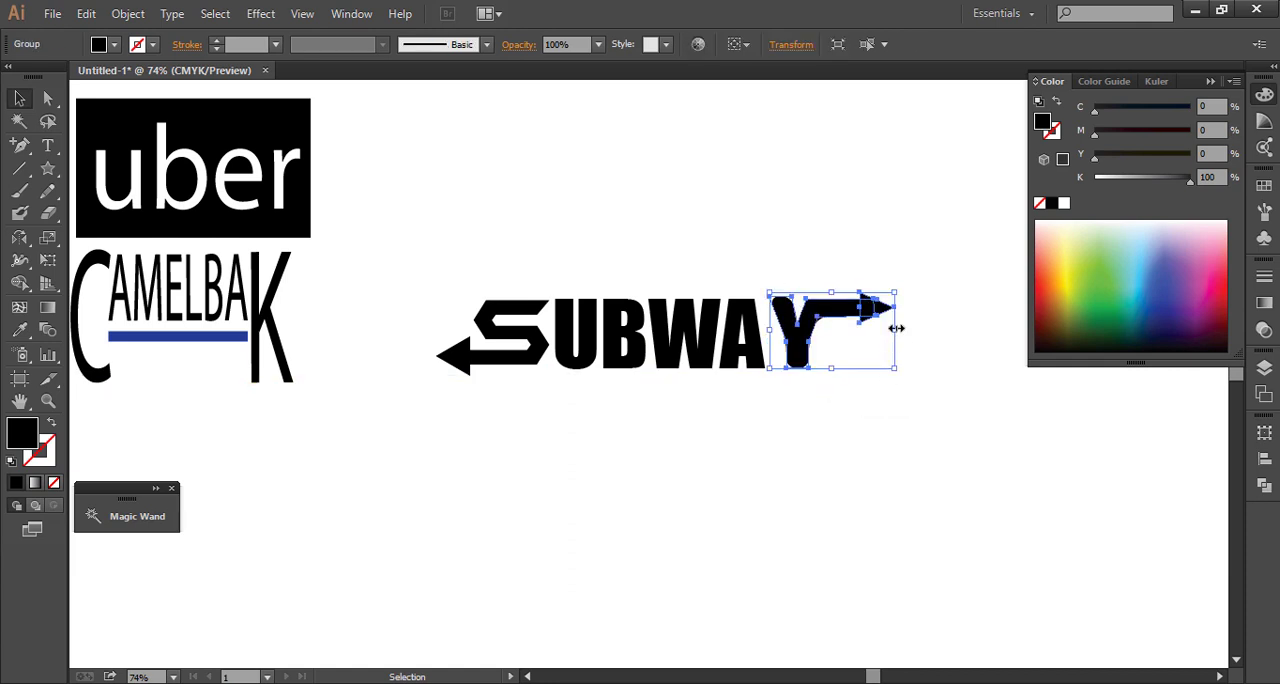
{"action": "left_click", "coordinate": [894, 327]}
{"action": "left_click_drag", "start_coordinate": [811, 274], "coordinate": [855, 331]}
{"action": "left_click", "coordinate": [855, 395]}
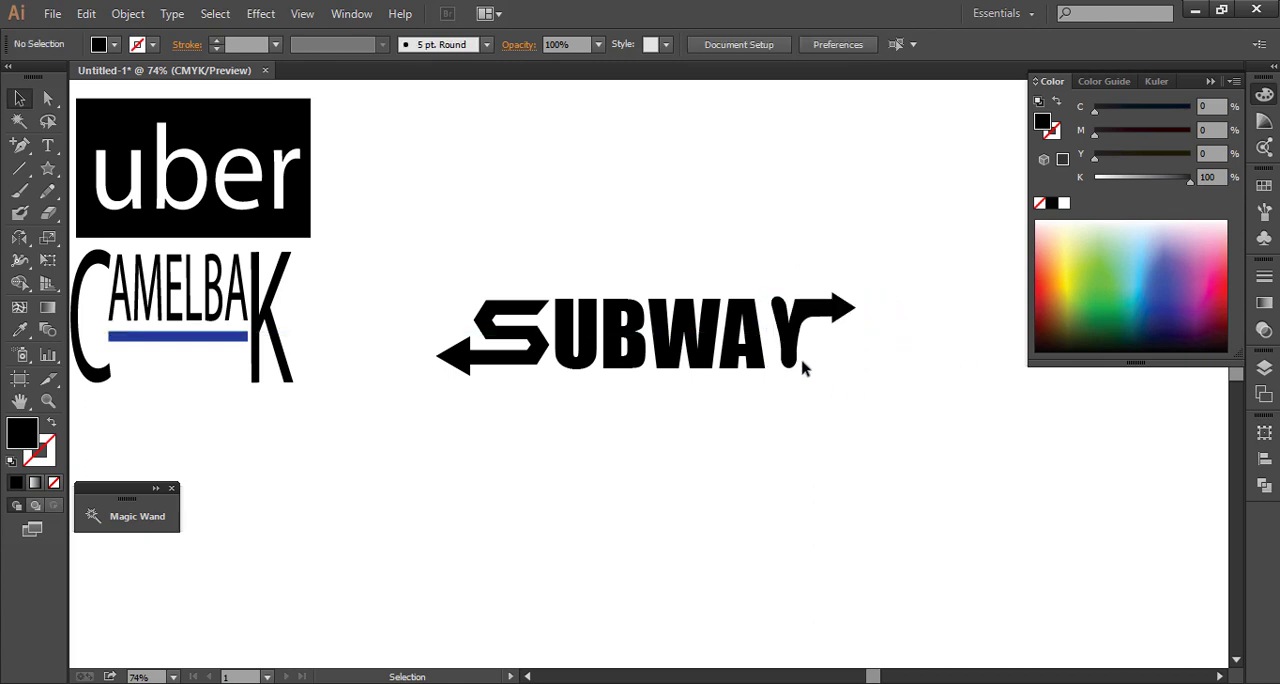
{"action": "left_click", "coordinate": [852, 367]}
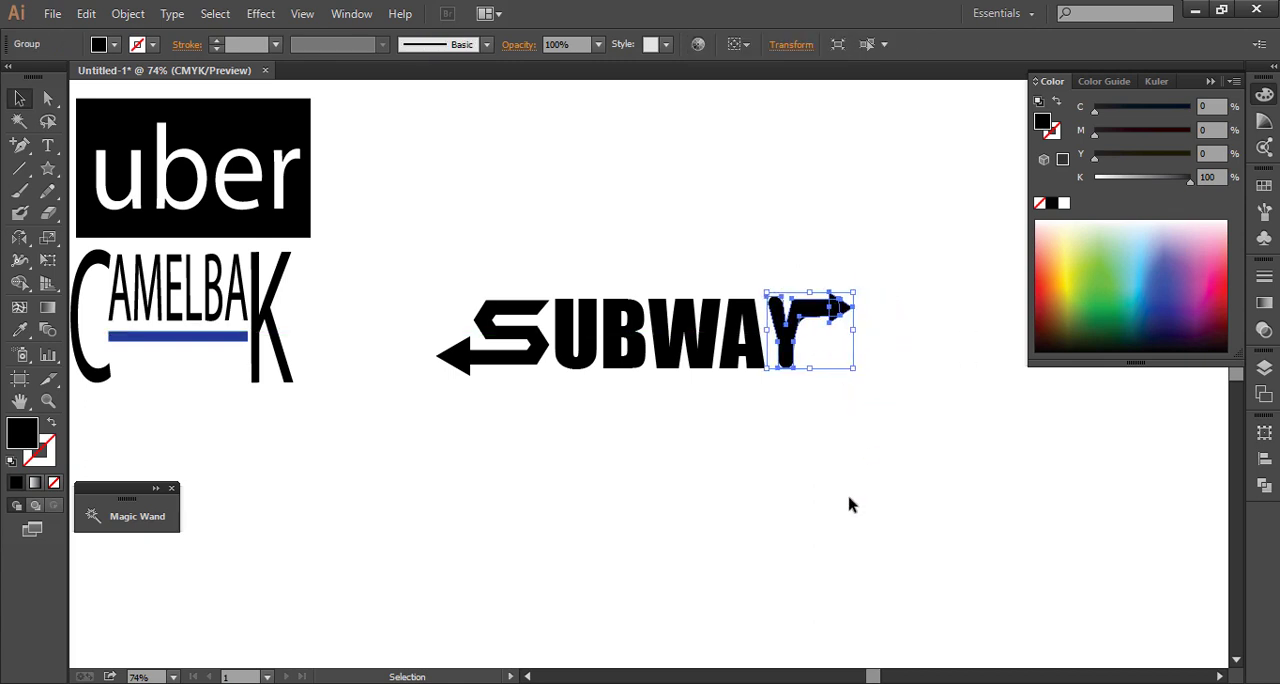
Recolour the letters UB in the wordmark text yellow
{"action": "left_click", "coordinate": [420, 406]}
{"action": "left_click_drag", "start_coordinate": [434, 214], "coordinate": [488, 240]}
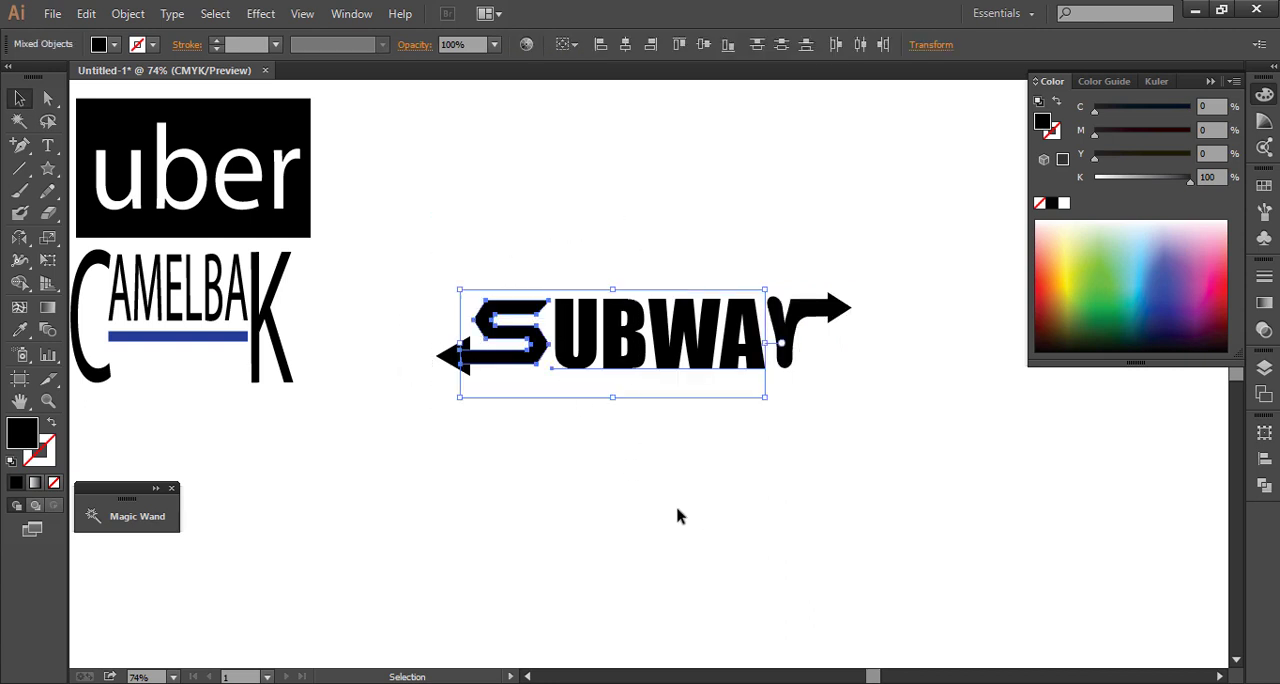
{"action": "left_click", "coordinate": [678, 510]}
{"action": "double_click", "coordinate": [648, 364]}
{"action": "left_click_drag", "start_coordinate": [648, 345], "coordinate": [556, 345]}
{"action": "left_click", "coordinate": [1069, 272]}
Fill the S and its arrowhead with the same yellow as UB
{"action": "left_click", "coordinate": [19, 98]}
{"action": "left_click", "coordinate": [460, 355]}
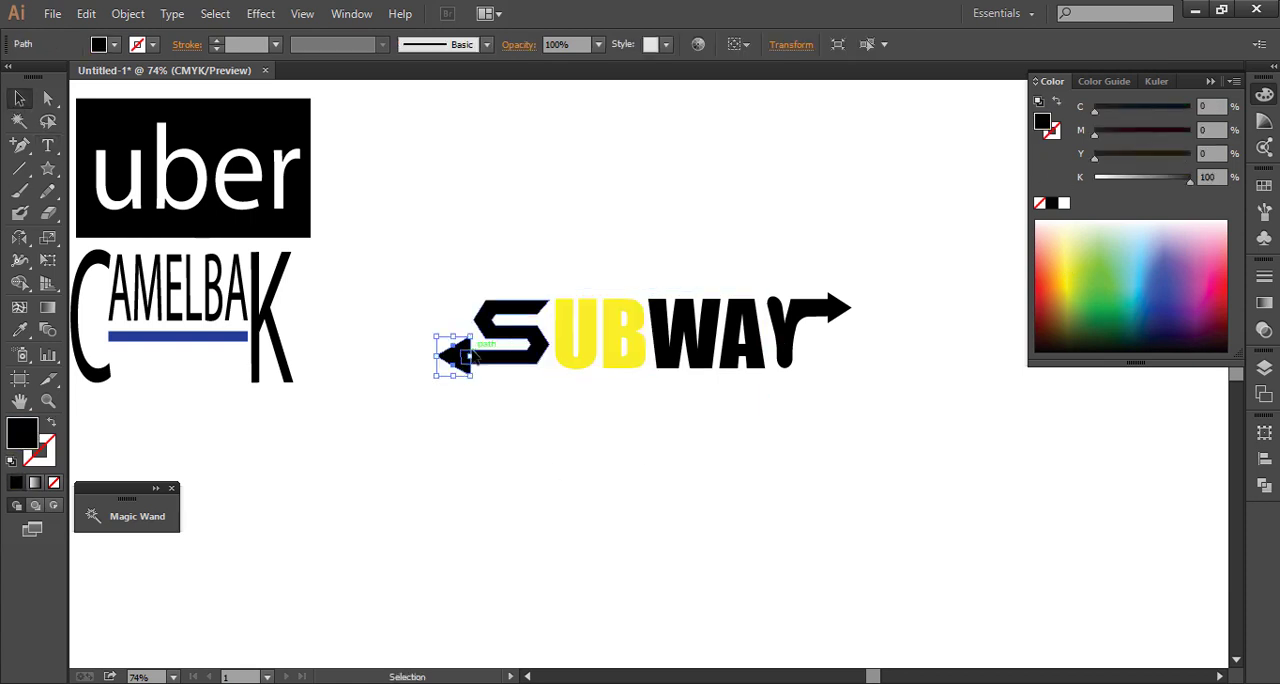
{"action": "left_click", "coordinate": [474, 355], "text": "shift"}
{"action": "left_click", "coordinate": [1069, 272]}
{"action": "left_click", "coordinate": [672, 236]}
Colour the Y and its arrowhead magenta and apply the same colour to the letters WA
{"action": "left_click", "coordinate": [786, 346]}
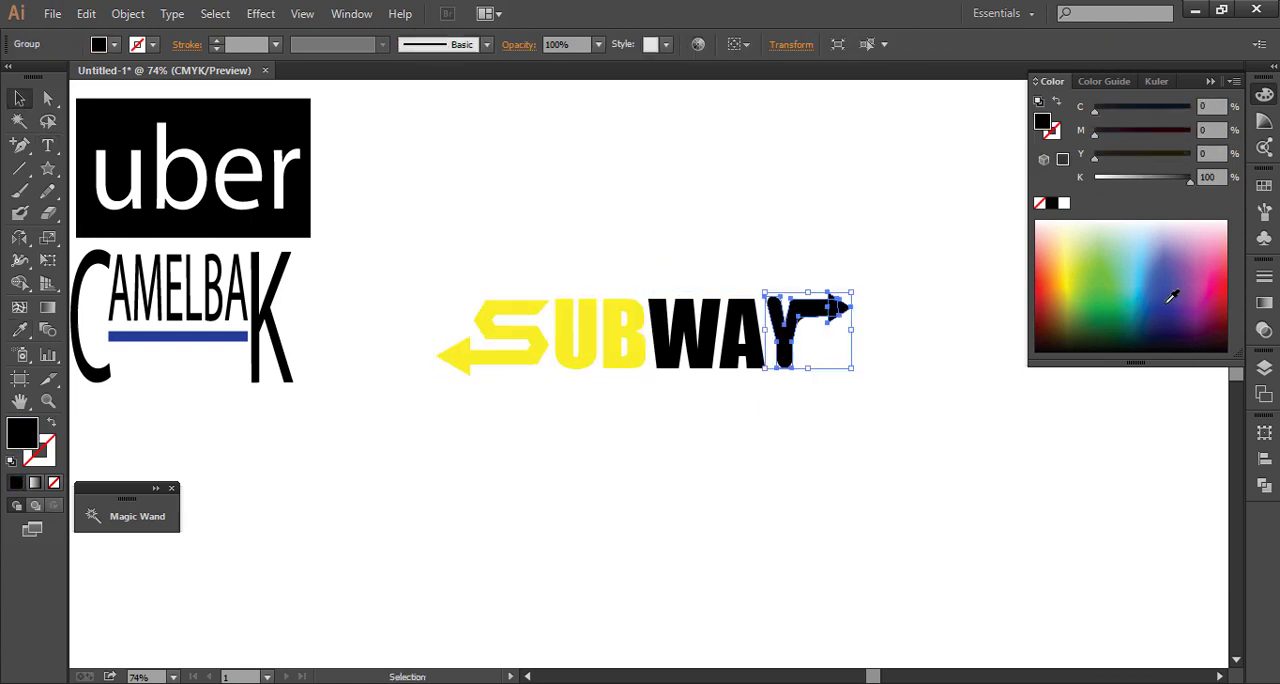
{"action": "left_click", "coordinate": [1203, 297]}
{"action": "double_click", "coordinate": [688, 320]}
{"action": "left_click_drag", "start_coordinate": [651, 343], "coordinate": [766, 343]}
{"action": "left_click", "coordinate": [19, 329]}
{"action": "left_click", "coordinate": [786, 342]}
{"action": "left_click", "coordinate": [19, 98]}
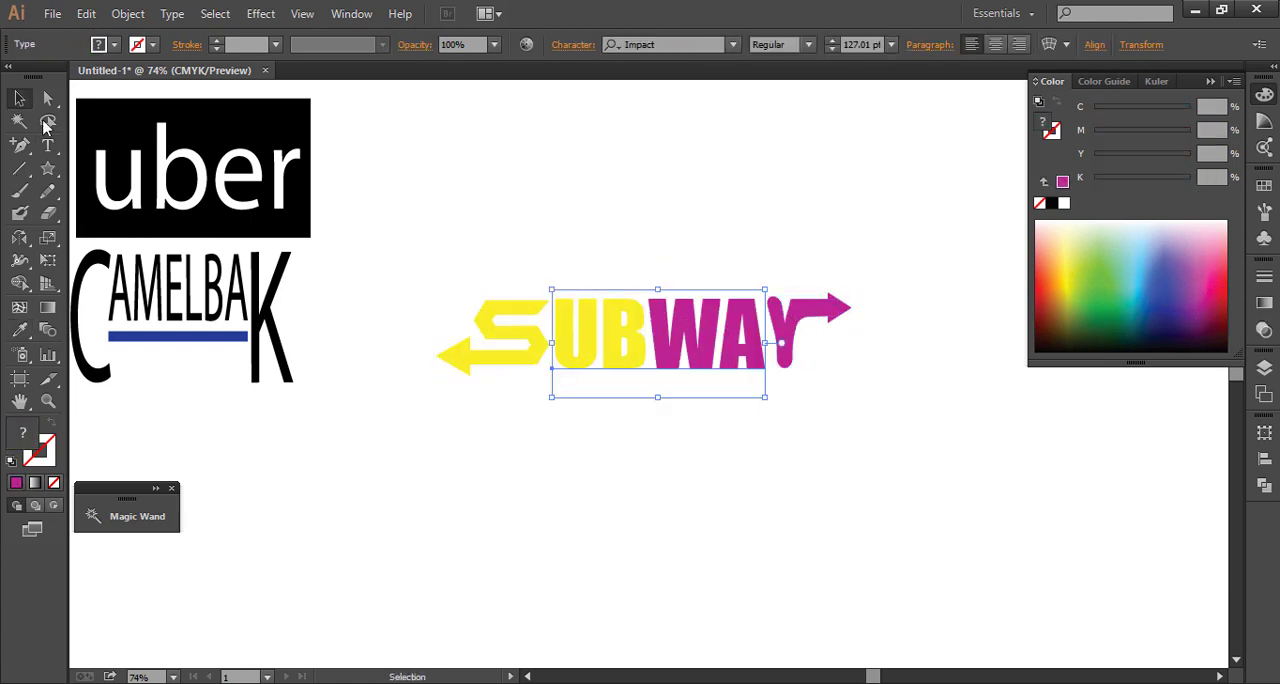
Close the floating Magic Wand panel
{"action": "left_click", "coordinate": [380, 430]}
{"action": "left_click", "coordinate": [156, 489]}
{"action": "left_click", "coordinate": [288, 488]}
Group all parts of the SUBWAY logo into one object
{"action": "left_click_drag", "start_coordinate": [895, 464], "coordinate": [464, 216]}
{"action": "right_click", "coordinate": [578, 324]}
{"action": "left_click", "coordinate": [631, 418]}
{"action": "left_click", "coordinate": [821, 457]}
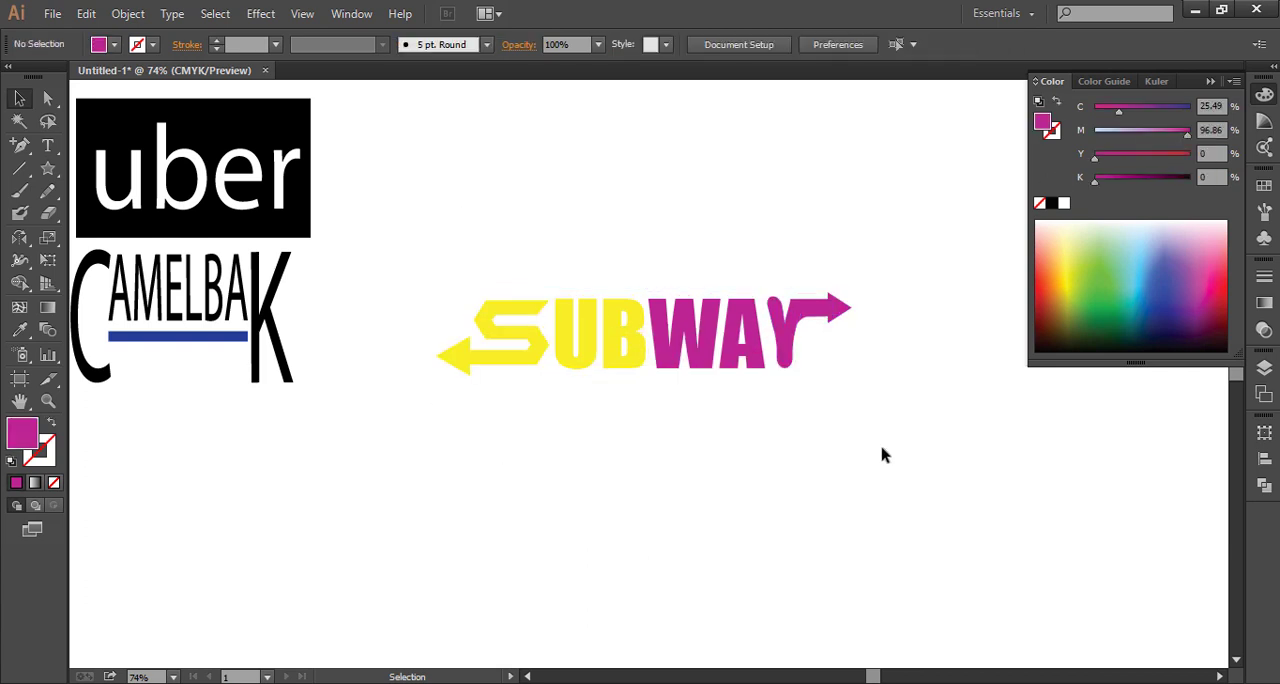
Scale the SUBWAY logo down and position it to the right of the CAMELBAK logo
{"action": "left_click_drag", "start_coordinate": [882, 455], "coordinate": [504, 260]}
{"action": "left_click_drag", "start_coordinate": [618, 347], "coordinate": [258, 507]}
{"action": "left_click_drag", "start_coordinate": [491, 560], "coordinate": [414, 527]}
{"action": "left_click_drag", "start_coordinate": [240, 505], "coordinate": [579, 447]}
Move the uber logo to the right of SUBWAY and align all three logos on their vertical centres
{"action": "left_click", "coordinate": [150, 178]}
{"action": "left_click_drag", "start_coordinate": [165, 184], "coordinate": [904, 445]}
{"action": "left_click_drag", "start_coordinate": [1066, 577], "coordinate": [138, 236]}
{"action": "left_click", "coordinate": [704, 47]}
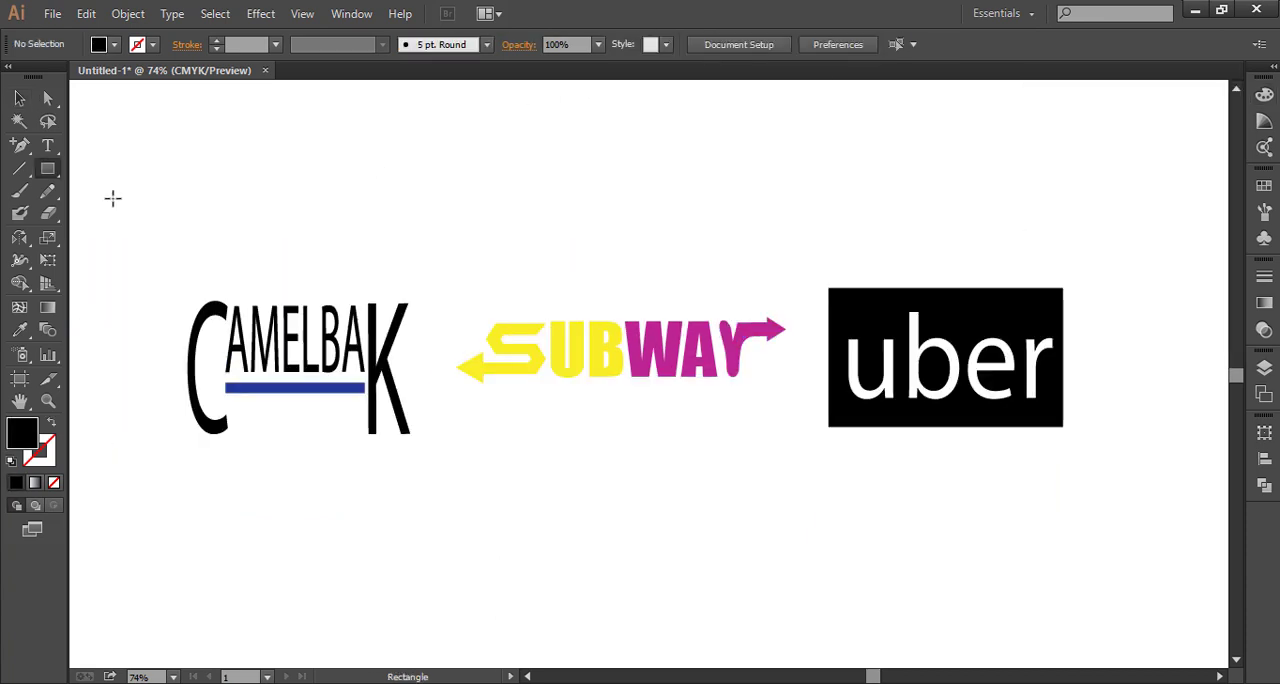
Add a large grey-brown background rectangle behind the row of three logos
{"action": "left_click_drag", "start_coordinate": [89, 180], "coordinate": [1223, 546]}
{"action": "left_click_drag", "start_coordinate": [1222, 545], "coordinate": [1223, 546]}
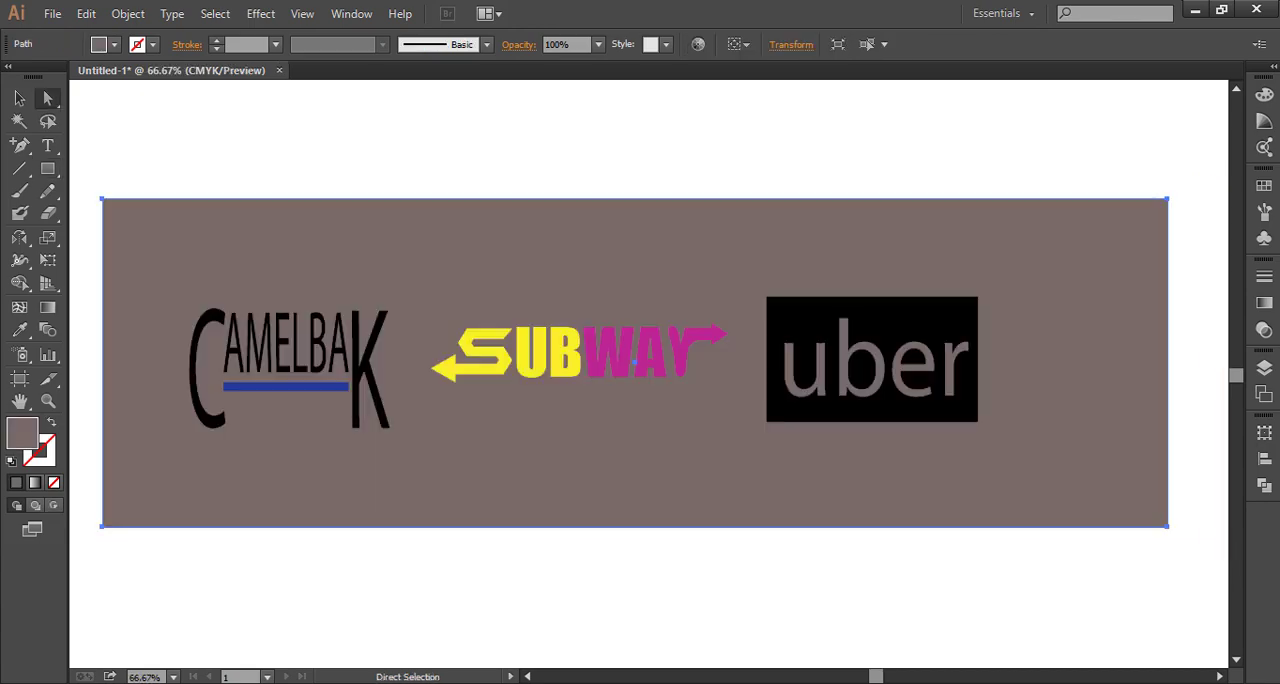